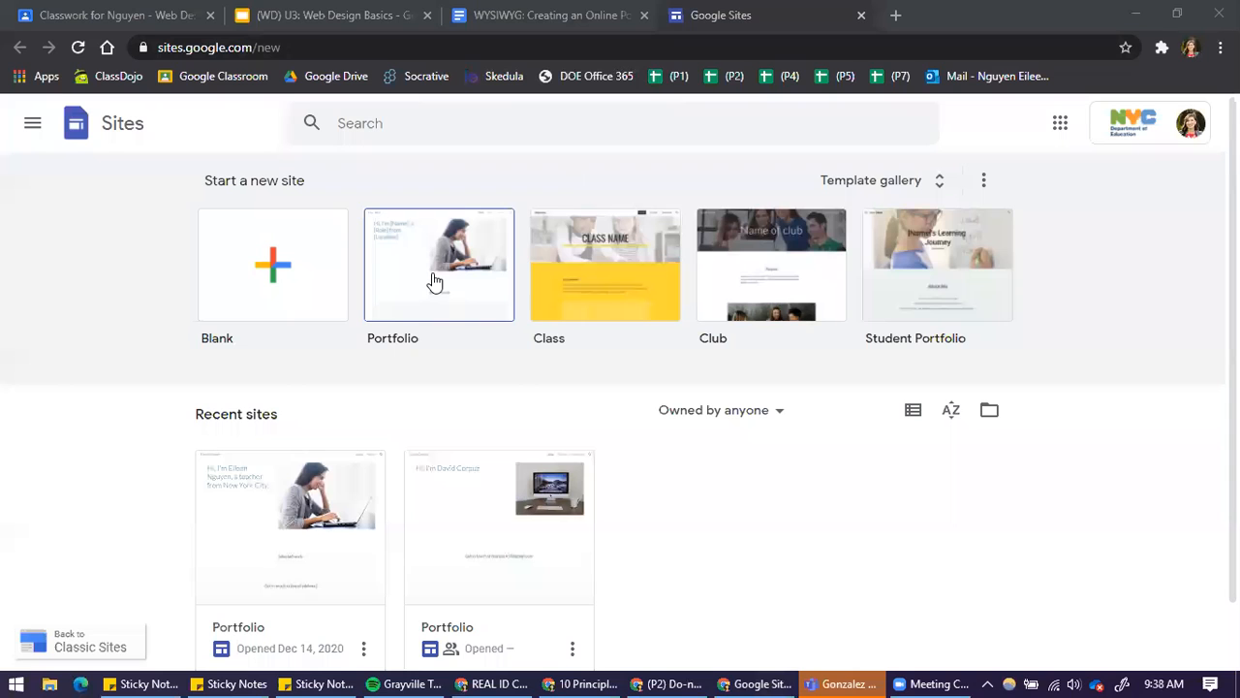
Open the teacher's existing Portfolio site from the recent sites and review its home page from introduction to contact section
click(319, 577)
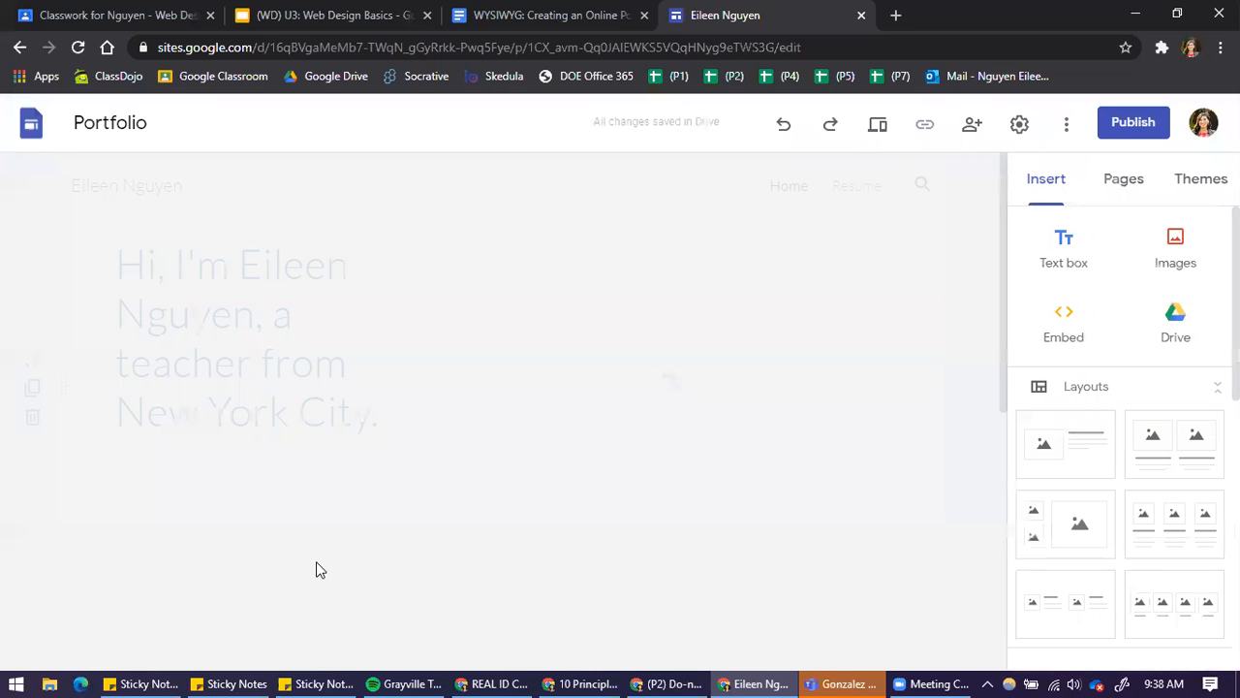
scroll(974, 363, down, 5)
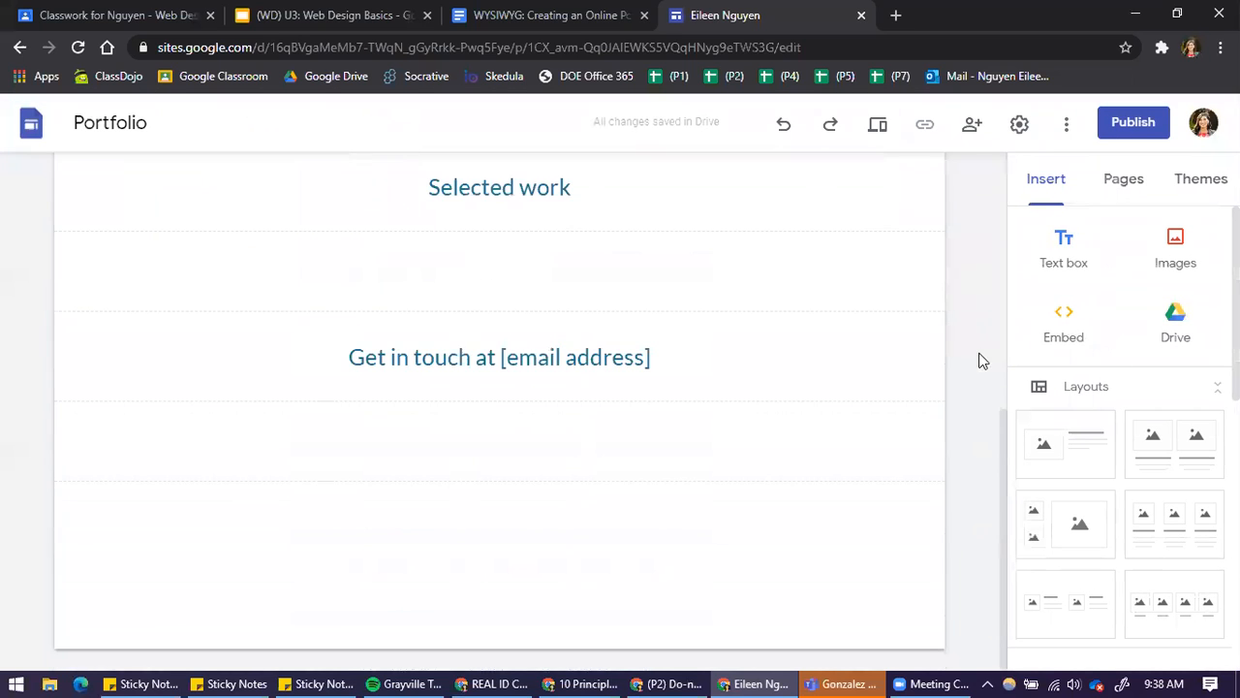
scroll(954, 436, up, 5)
scroll(954, 441, down, 5)
scroll(953, 442, up, 5)
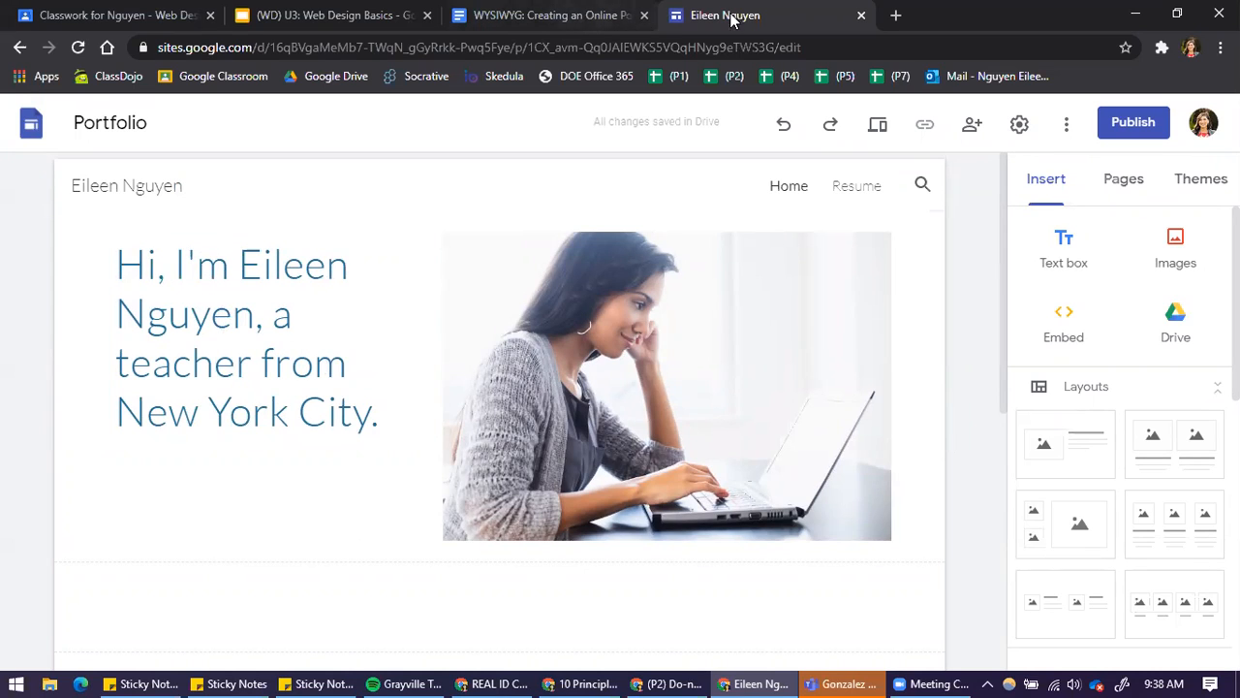
Return to the Sites home page and create a new site from the Portfolio template, looking through its home page sections
click(19, 47)
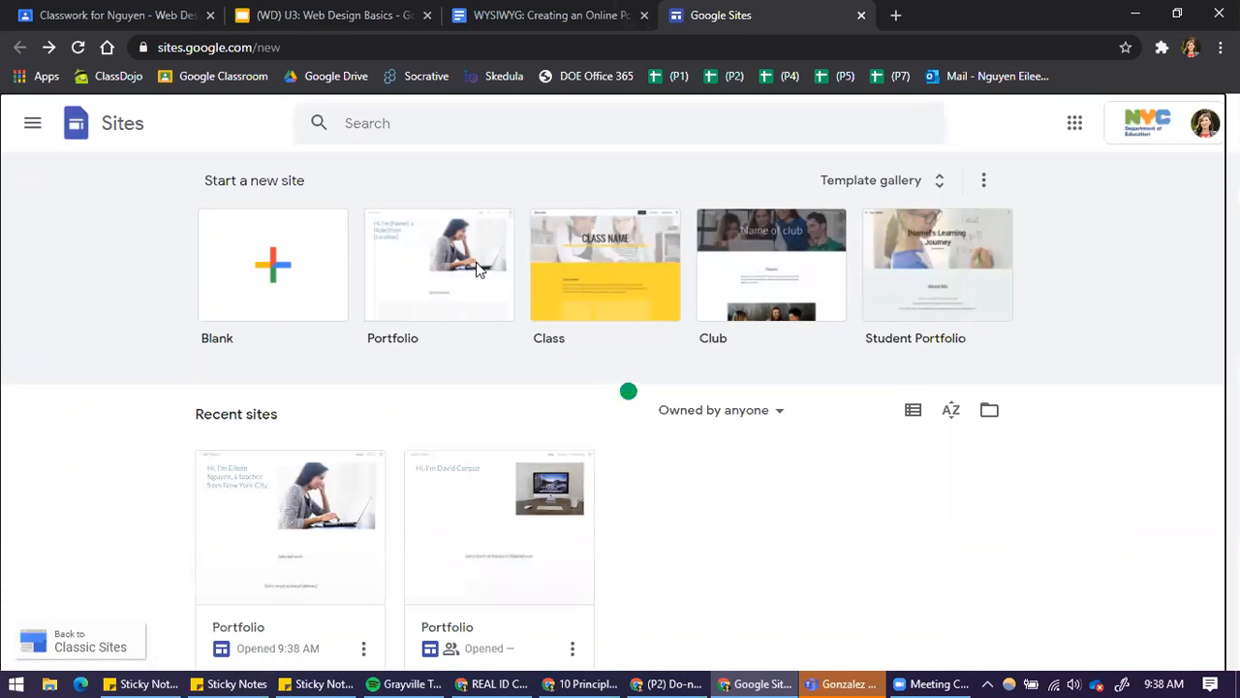
click(460, 254)
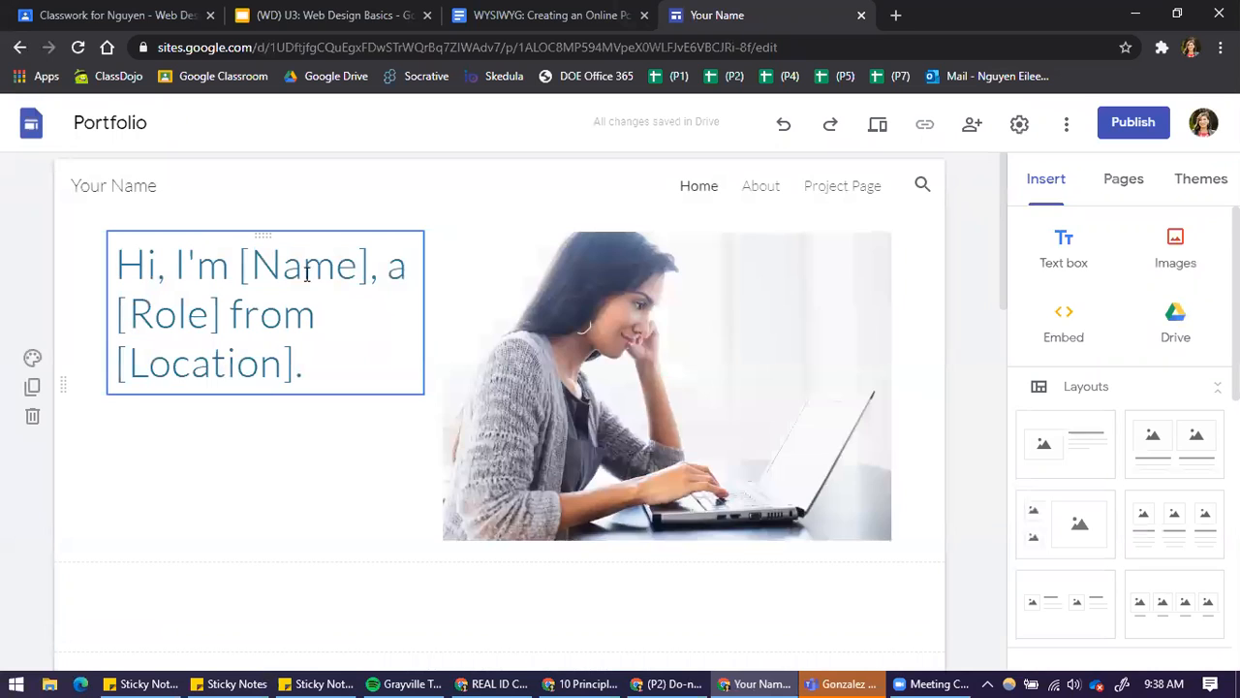
scroll(878, 327, down, 6)
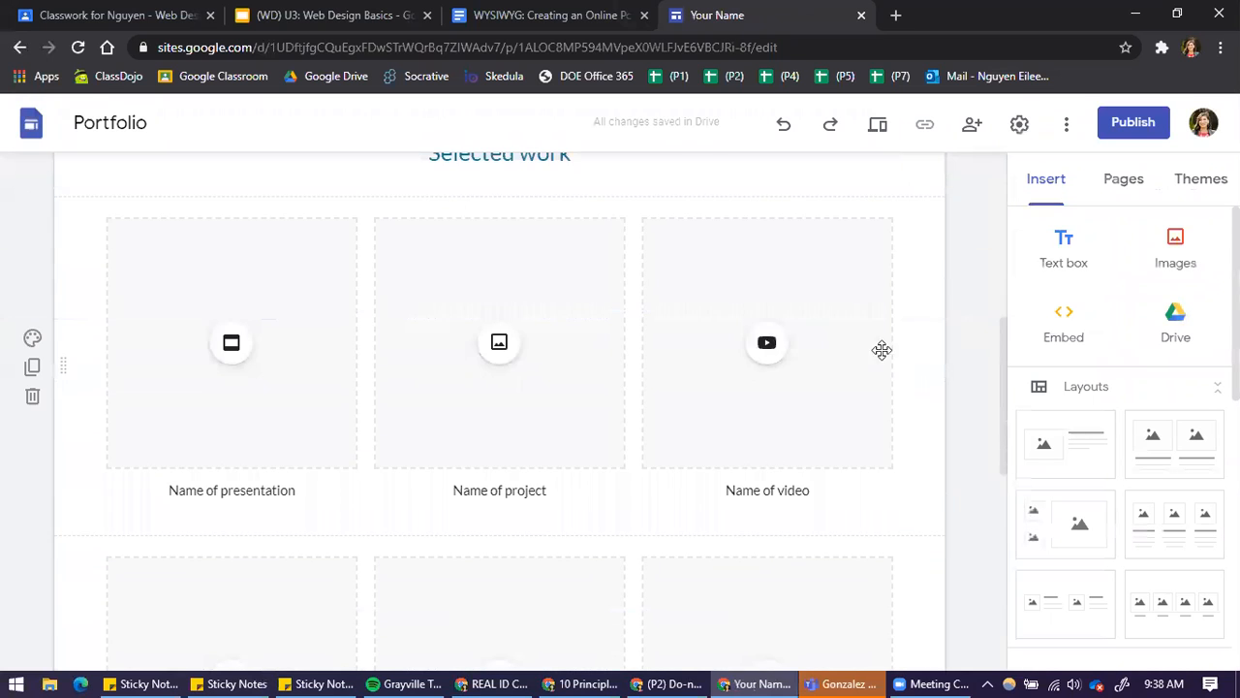
scroll(291, 405, down, 1)
scroll(591, 479, down, 3)
scroll(626, 490, down, 3)
scroll(471, 435, up, 10)
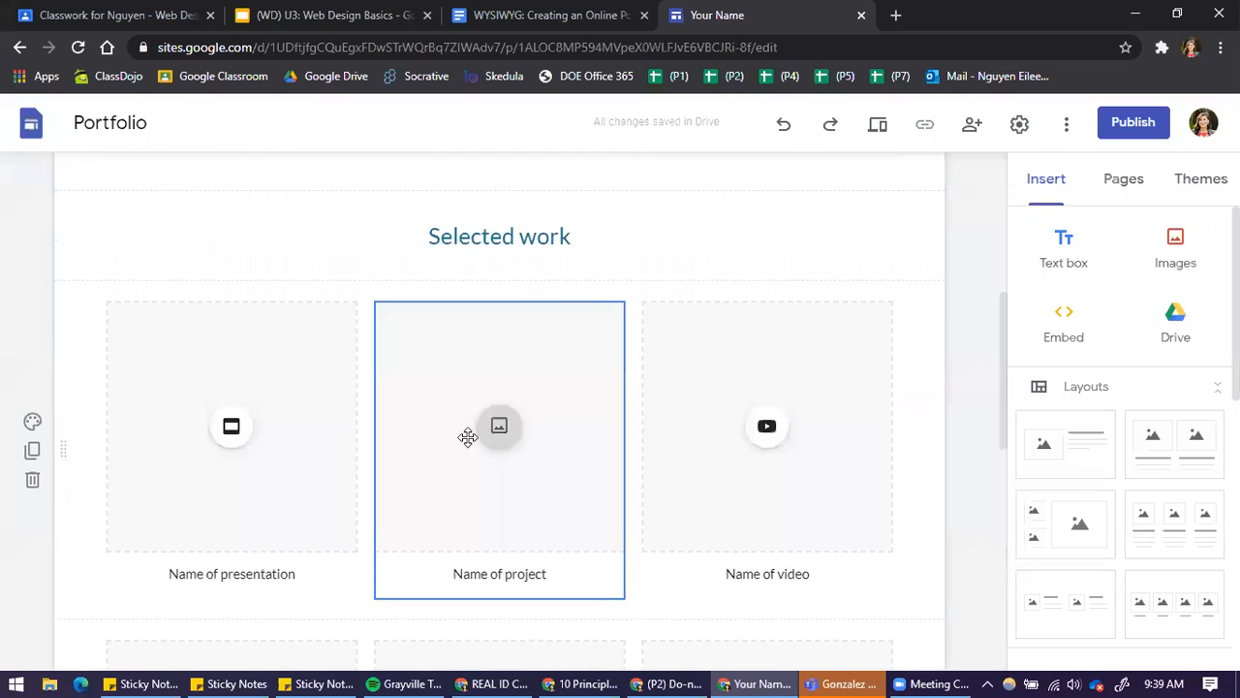
Replace the [Name] placeholder in the introduction title with the site owner's first name
click(286, 269)
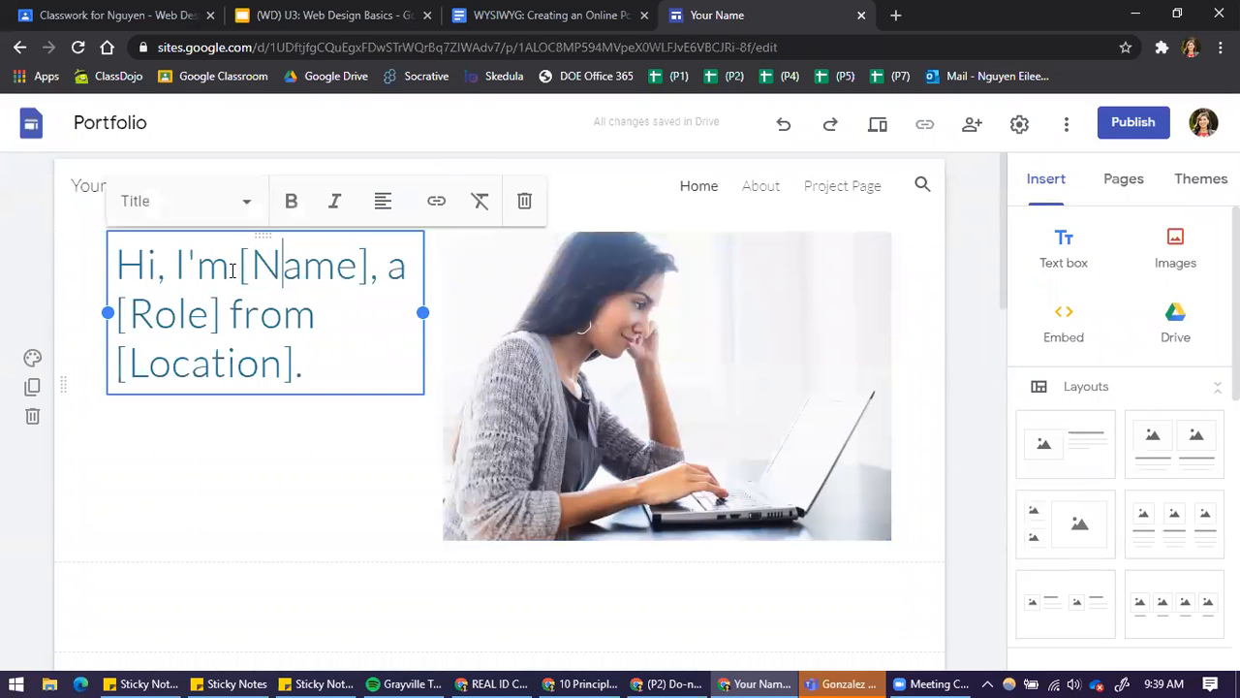
drag(243, 268, 360, 268)
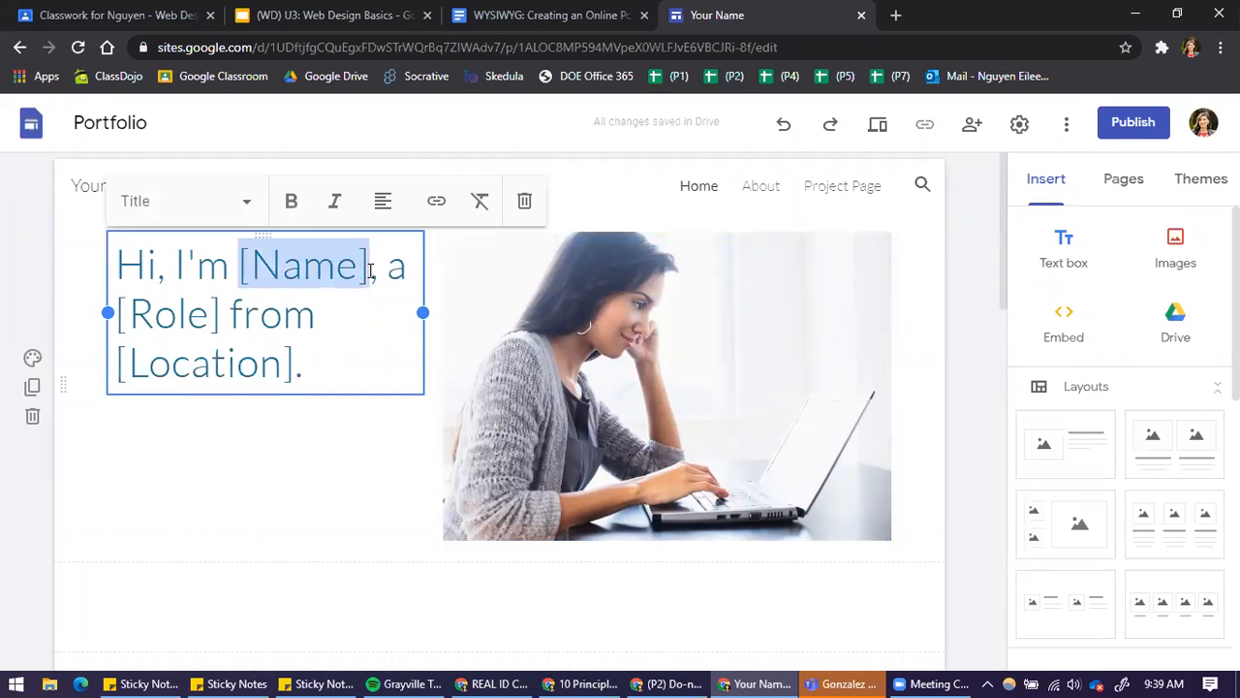
text(Eilee)
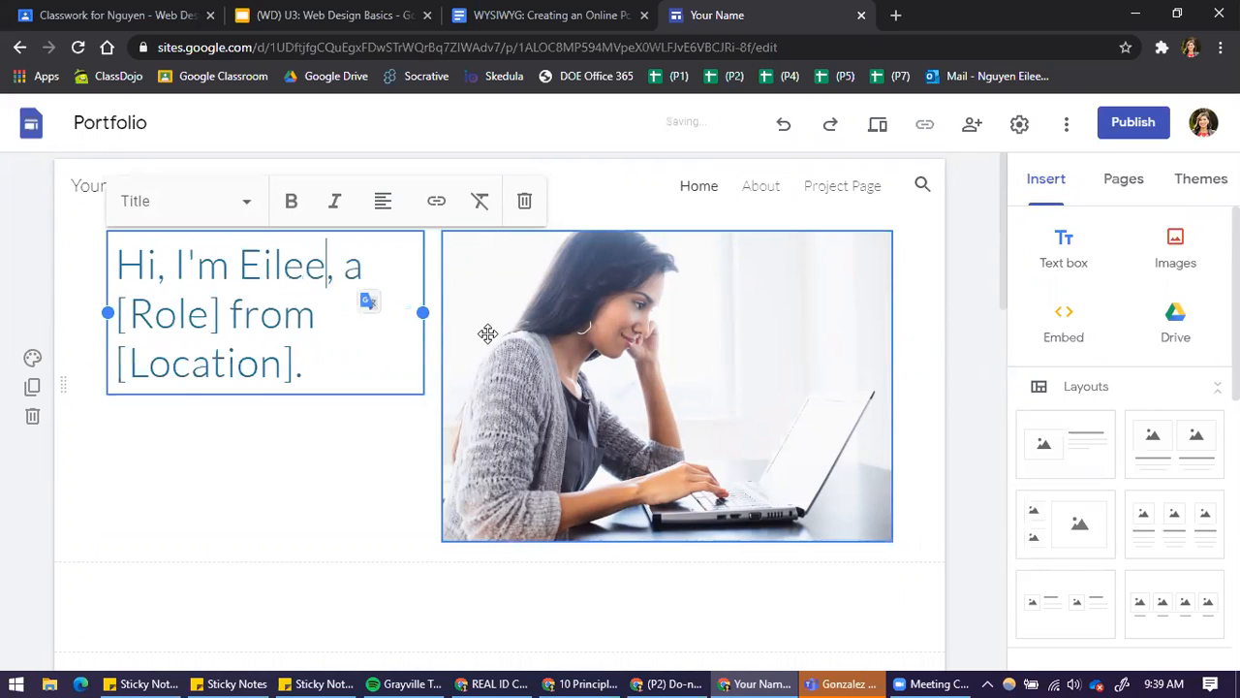
Check the options for replacing the introduction photo with an uploaded or selected image, leaving the photo in place
click(669, 322)
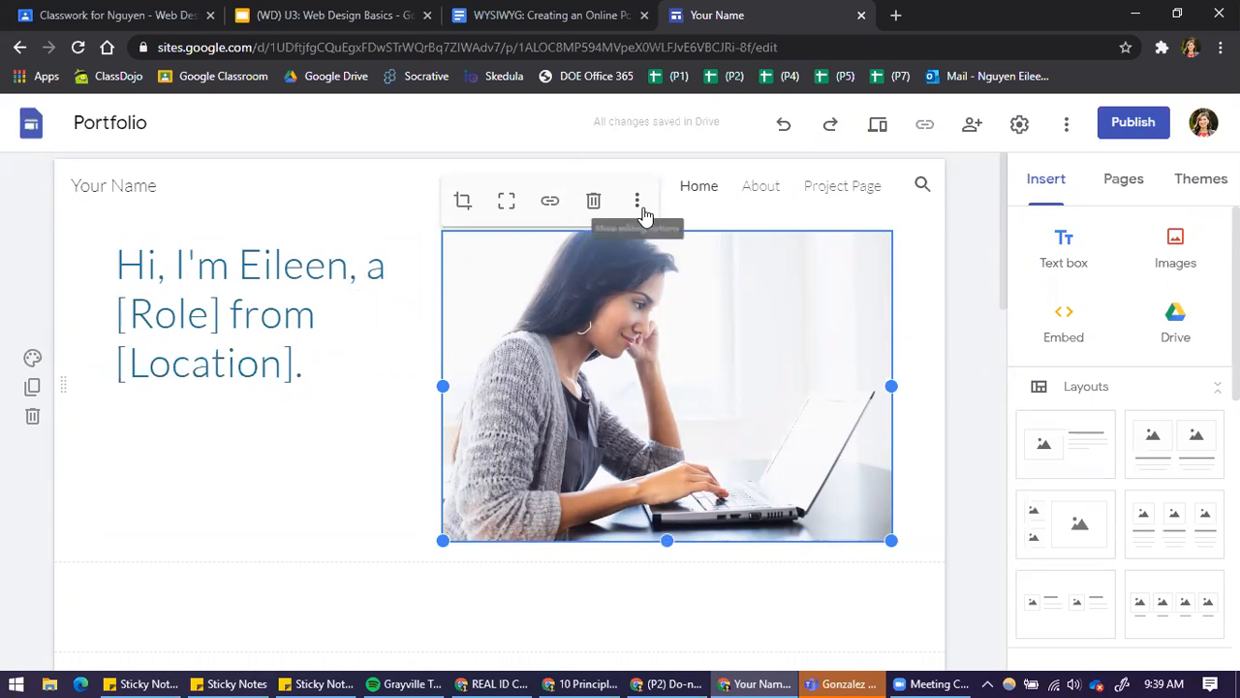
click(639, 207)
mouse_move(642, 213)
click(599, 330)
click(641, 213)
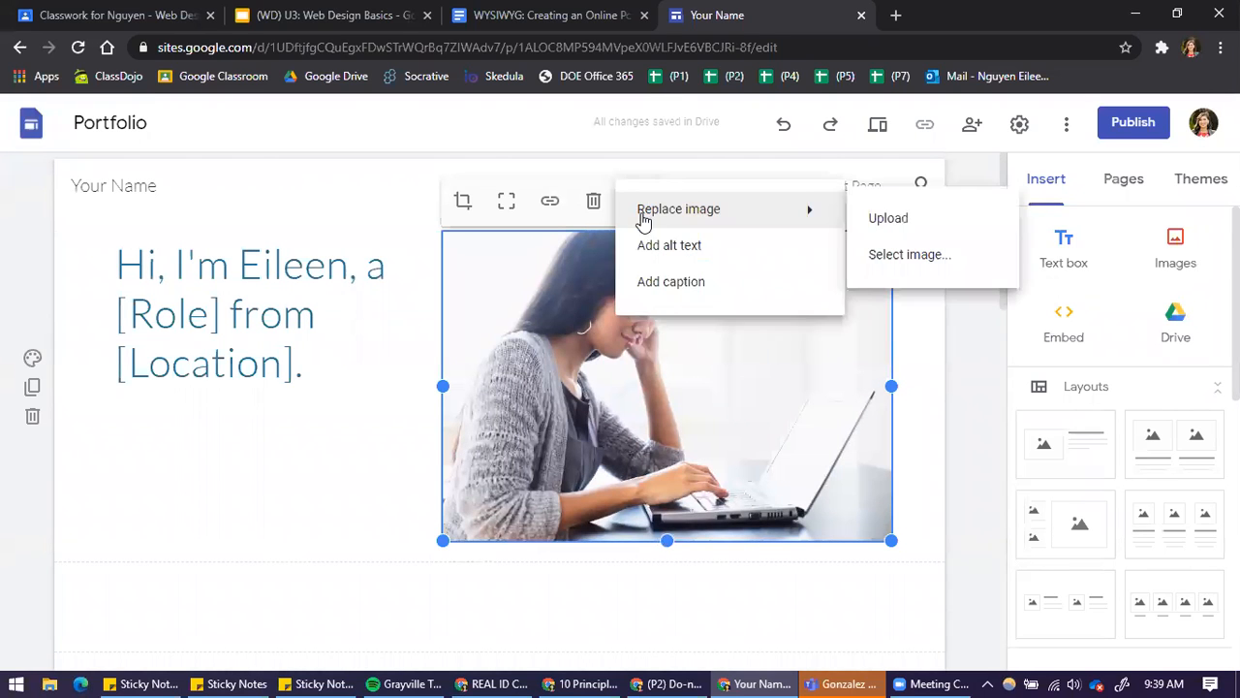
click(556, 323)
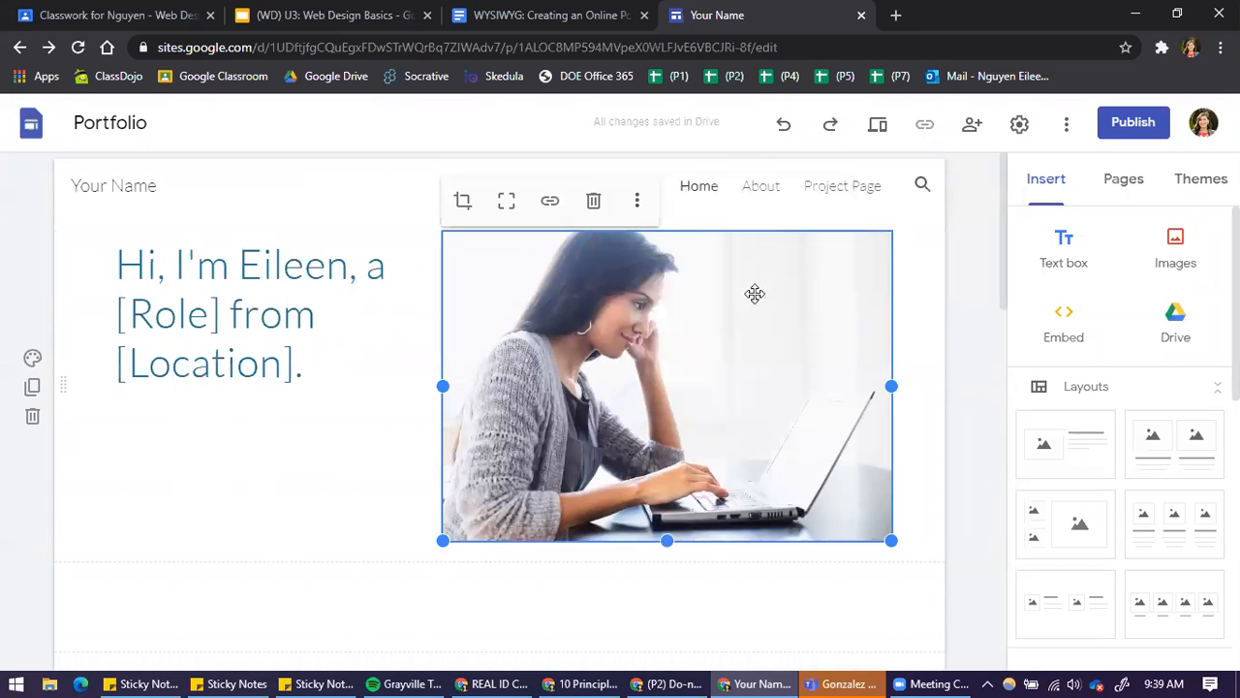
click(637, 204)
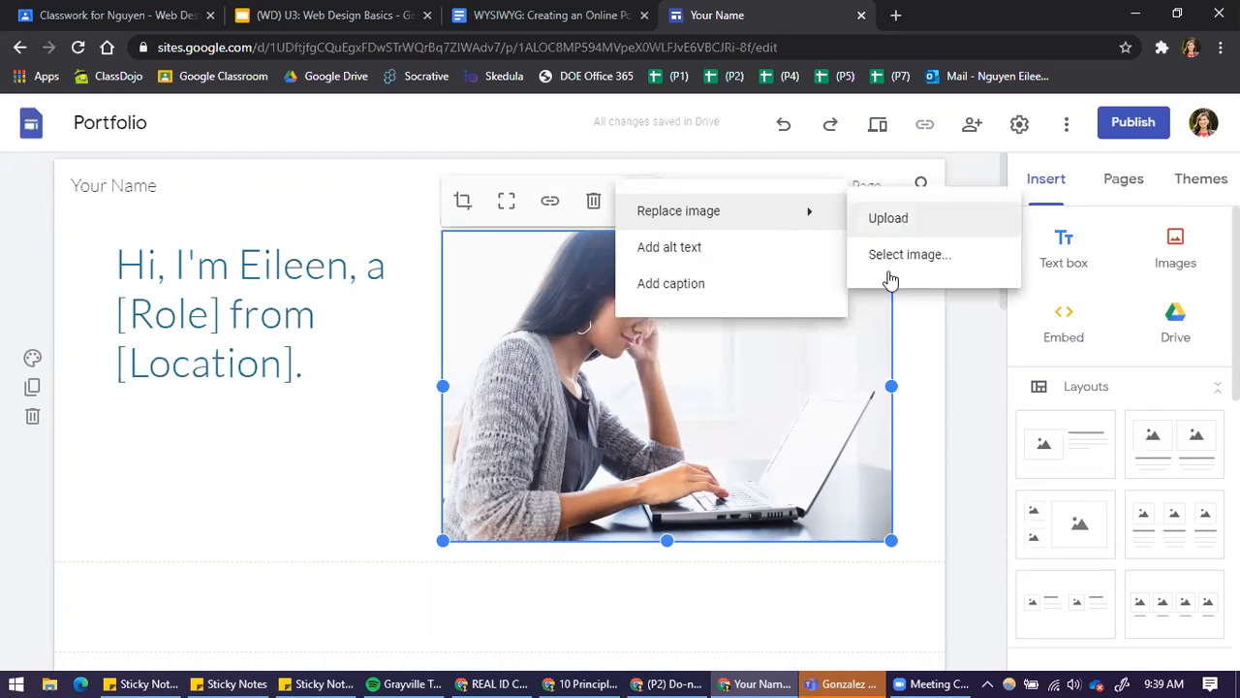
click(951, 394)
Examine the Selected work area and its placeholders for a presentation, project and video
scroll(221, 431, down, 3)
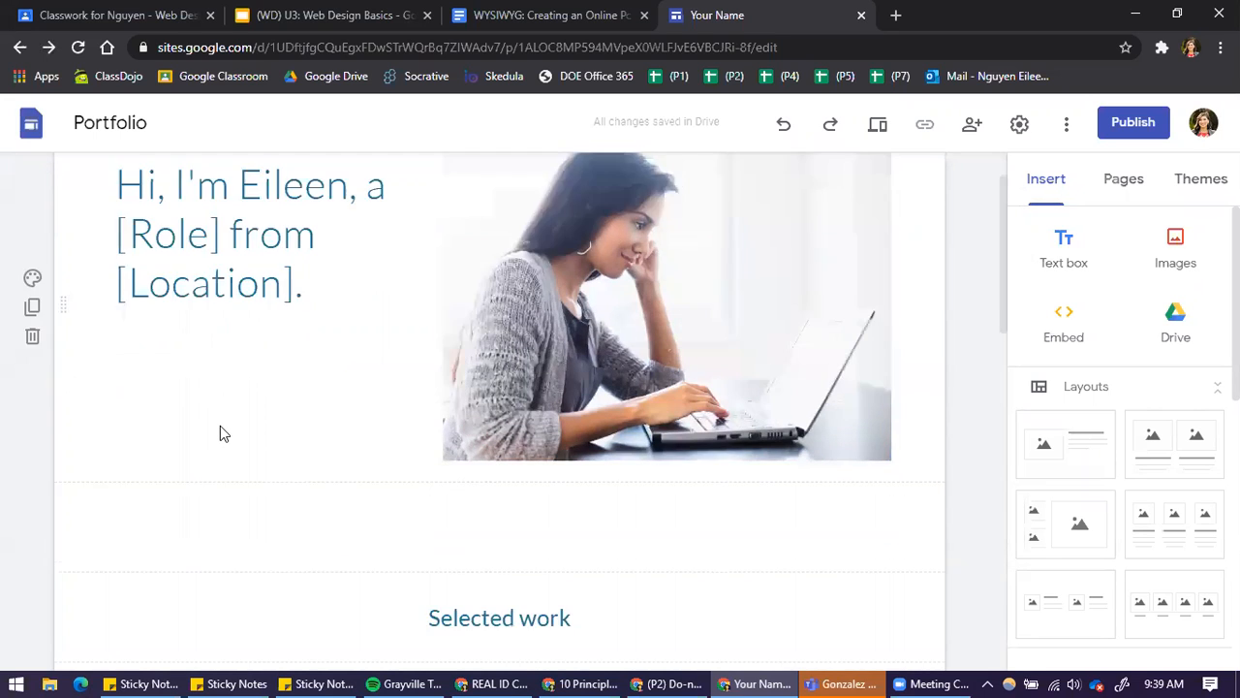
scroll(222, 433, down, 1)
scroll(634, 407, down, 1)
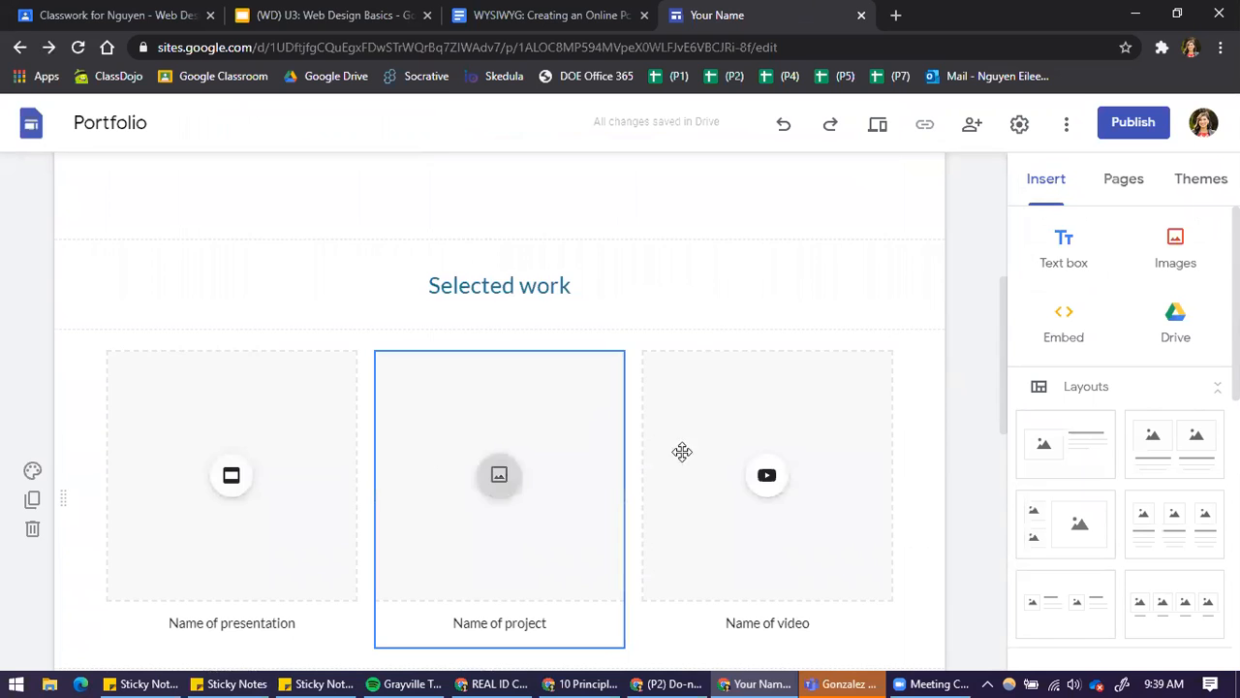
scroll(449, 493, down, 3)
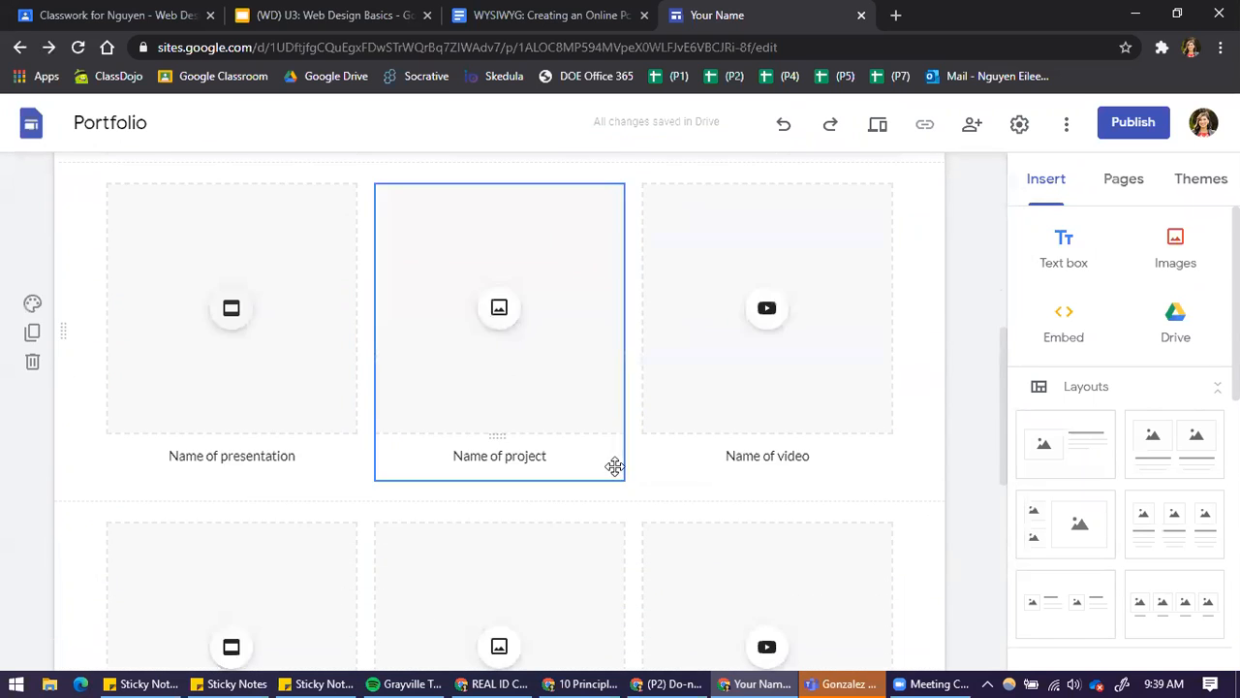
scroll(324, 553, down, 5)
scroll(775, 494, up, 7)
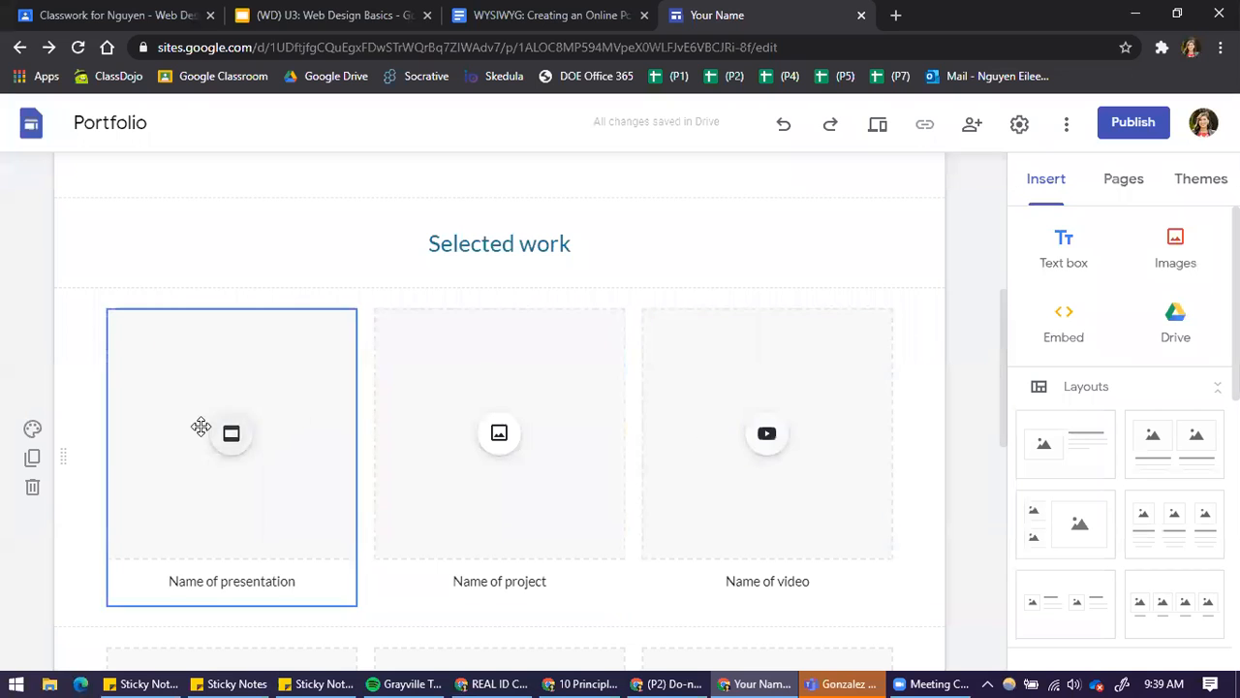
scroll(617, 382, up, 3)
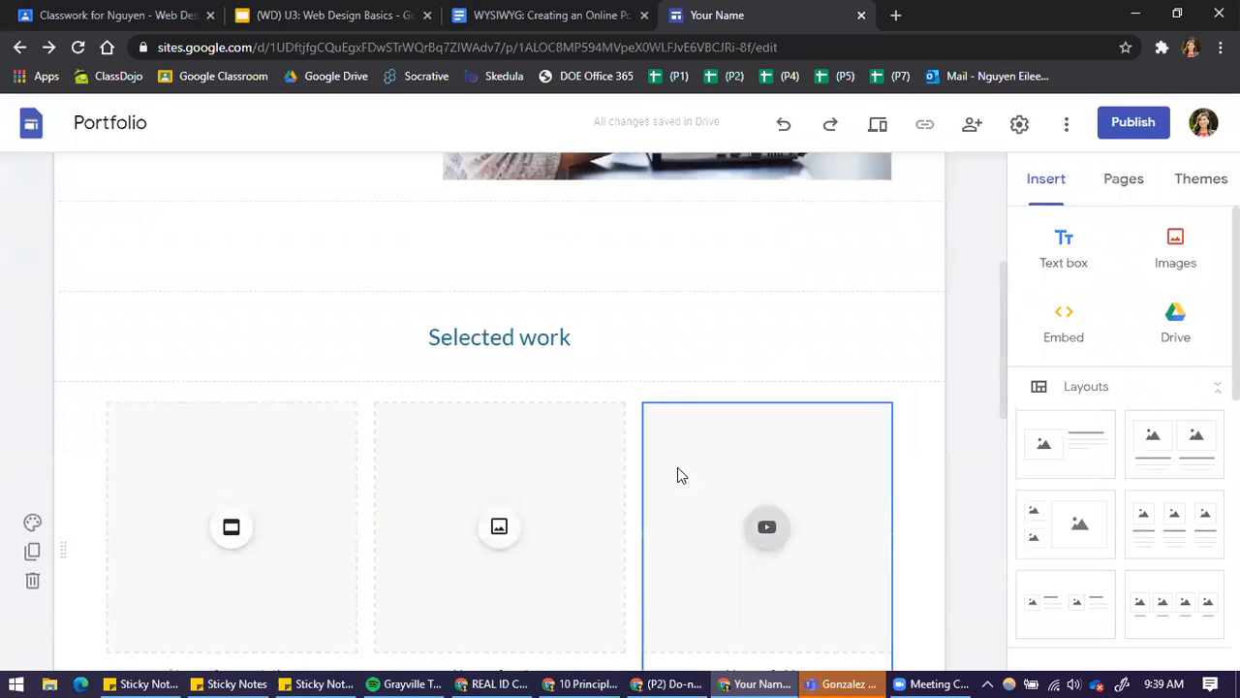
scroll(631, 392, up, 2)
Enter "Information about yourself in this area...." in the blank heading above Selected work
scroll(639, 372, down, 4)
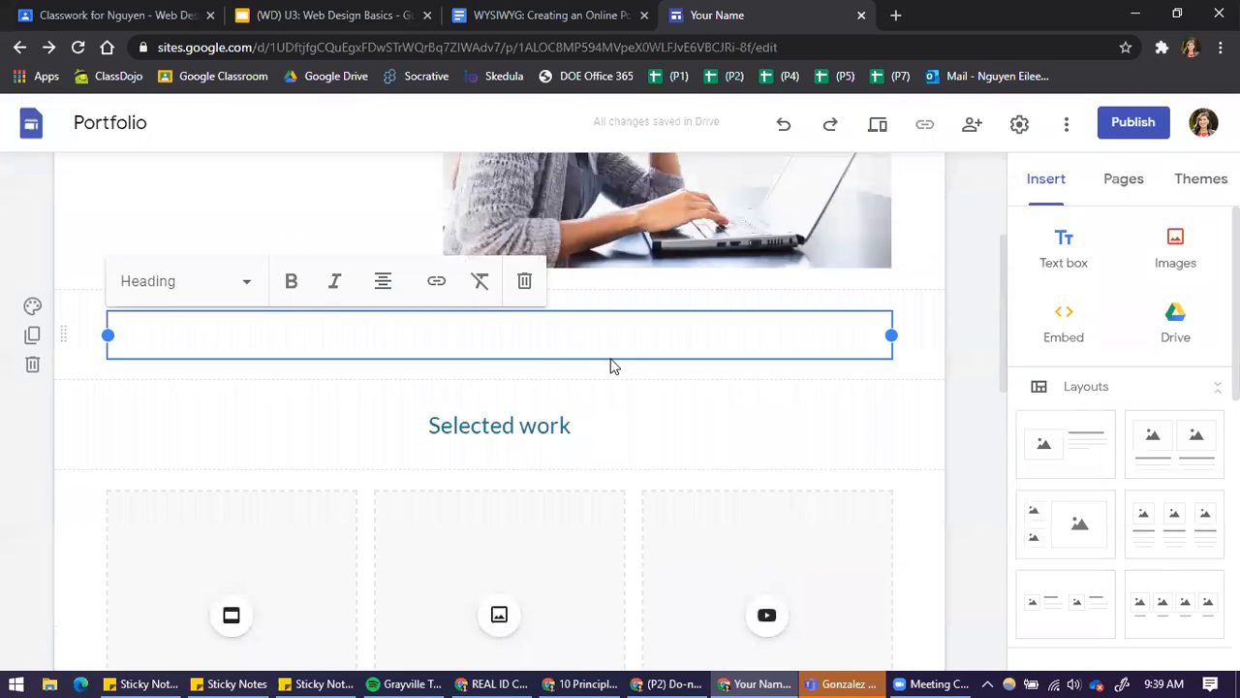
text(rmation about your)
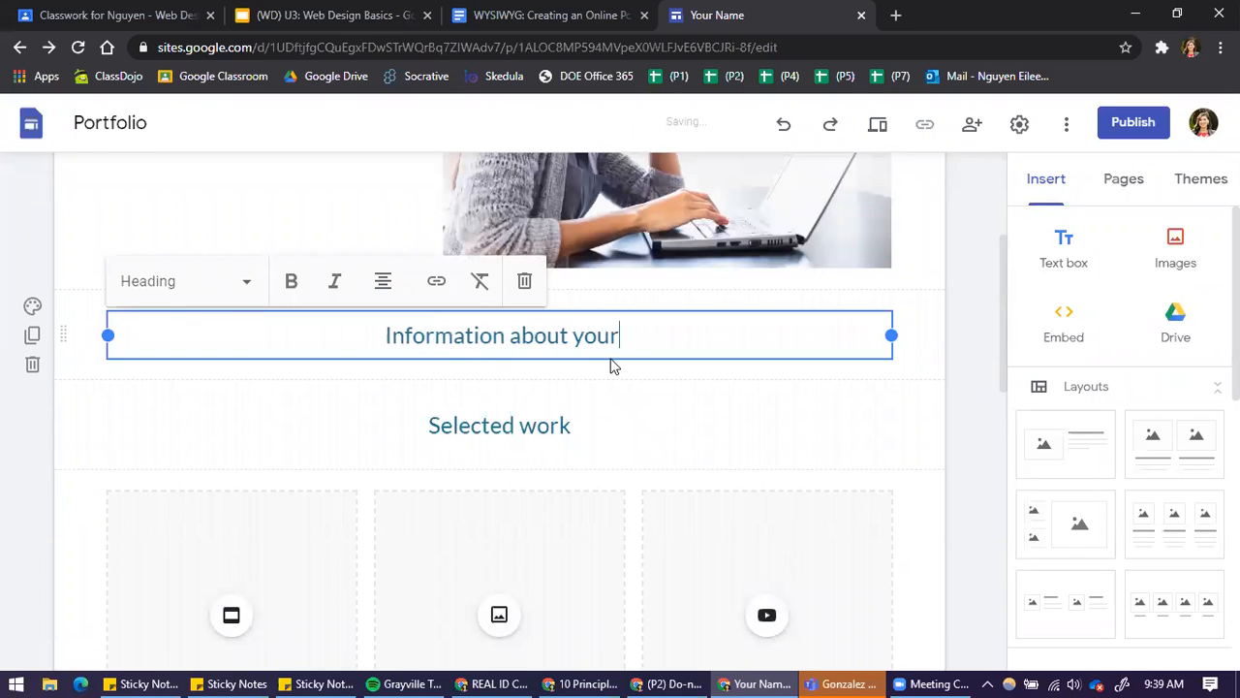
text(self in this area...)
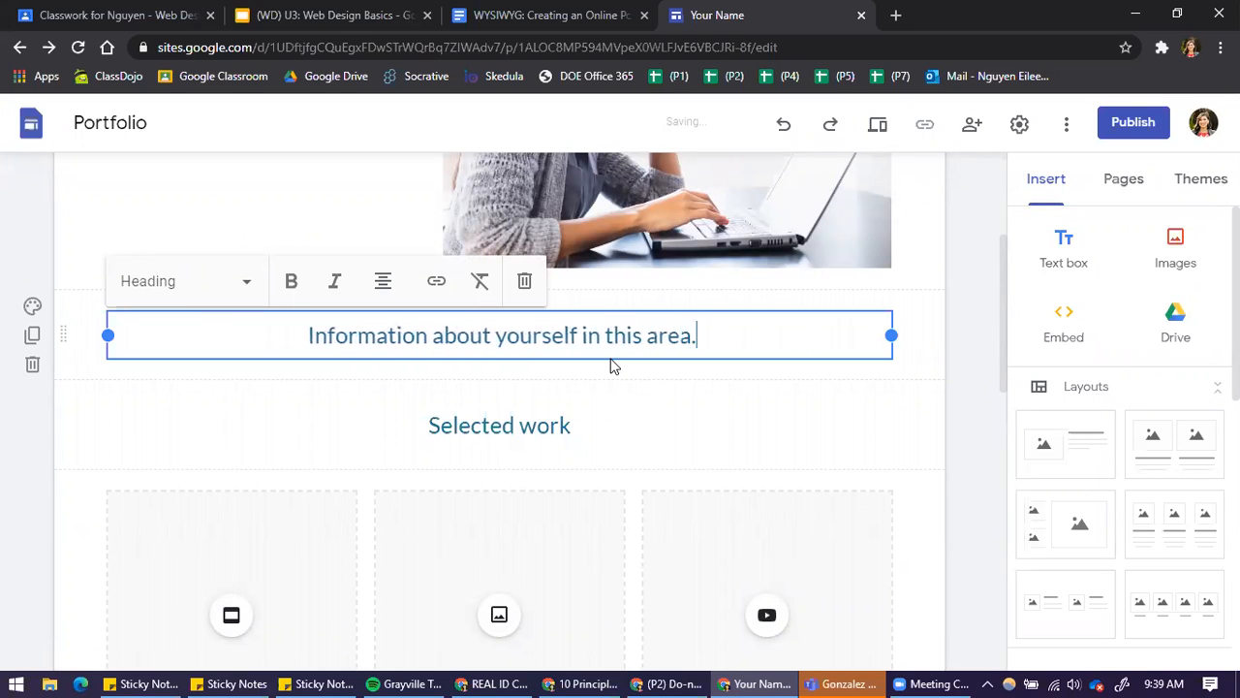
Delete both rows of presentation, project and video placeholders beneath the Selected work heading
click(564, 423)
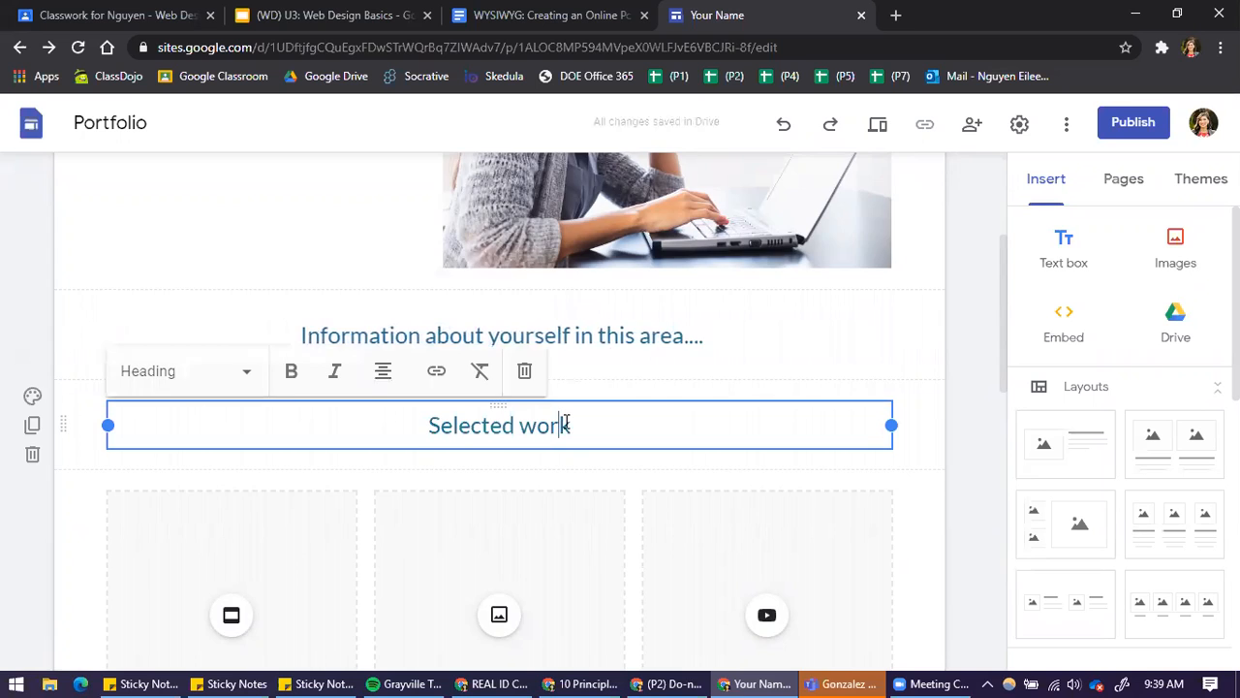
scroll(601, 465, down, 2)
scroll(442, 407, down, 8)
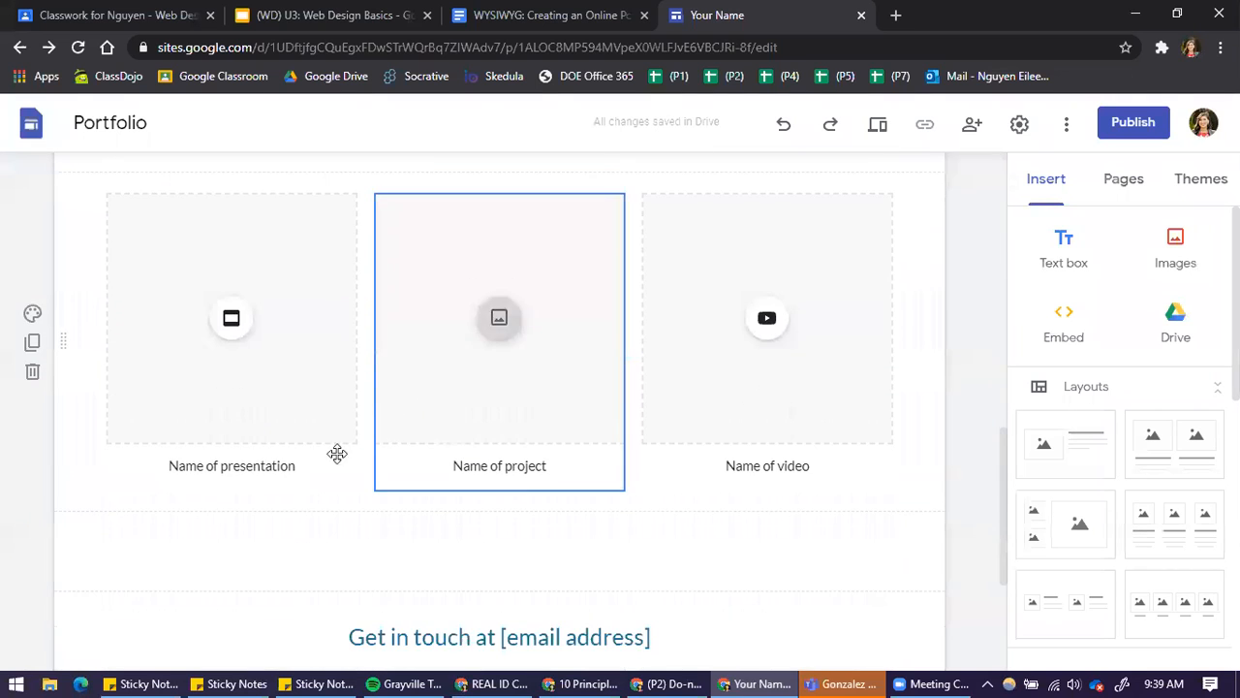
scroll(349, 500, up, 6)
scroll(247, 451, up, 2)
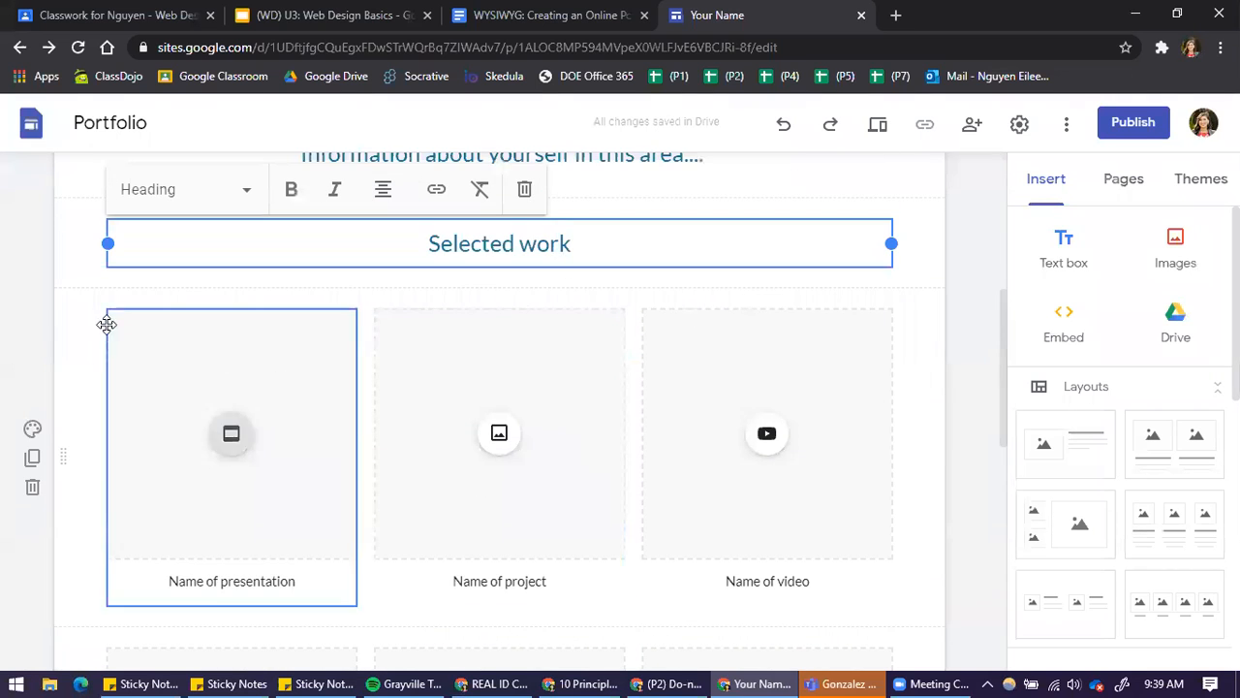
click(32, 487)
click(161, 459)
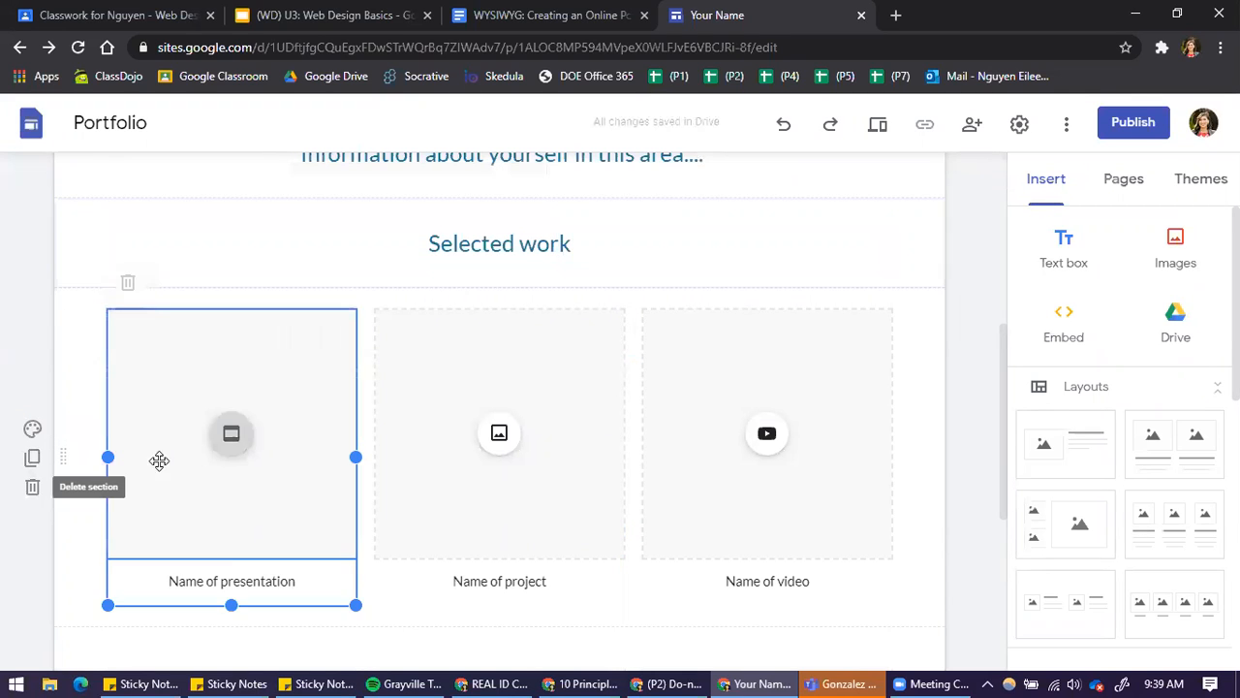
click(32, 488)
Delete the "Get in touch at [email address]" section from the home page
click(127, 349)
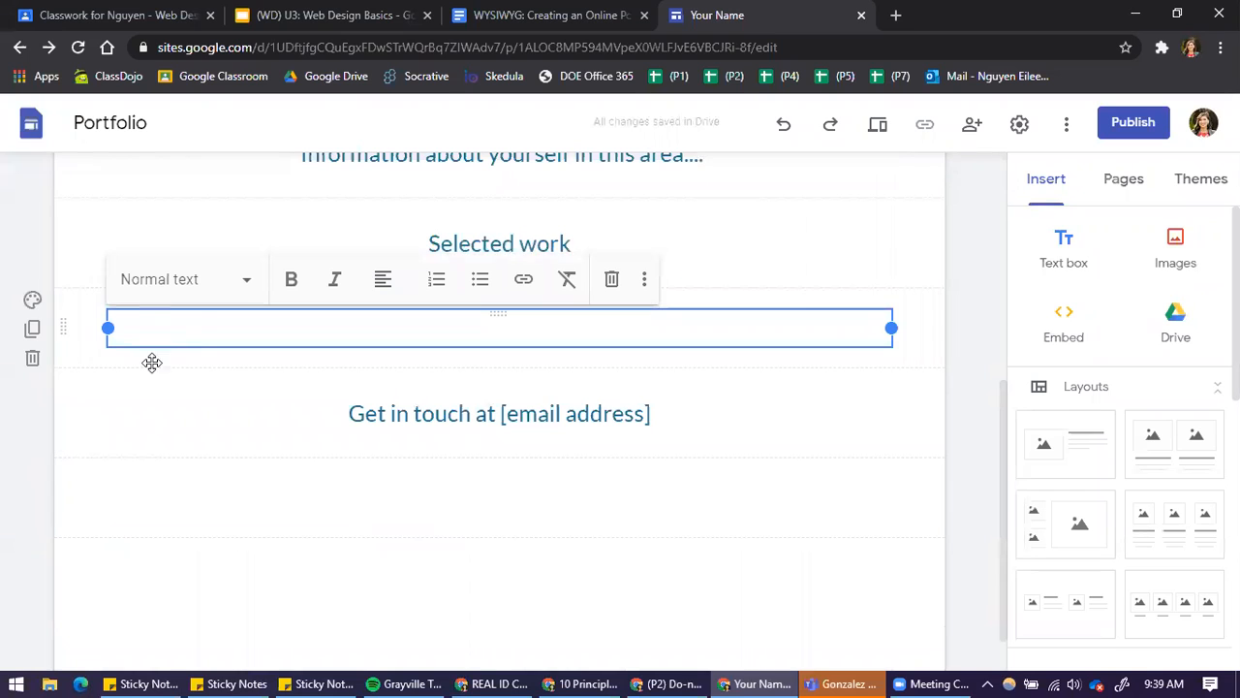
click(167, 408)
click(664, 336)
click(663, 412)
click(33, 443)
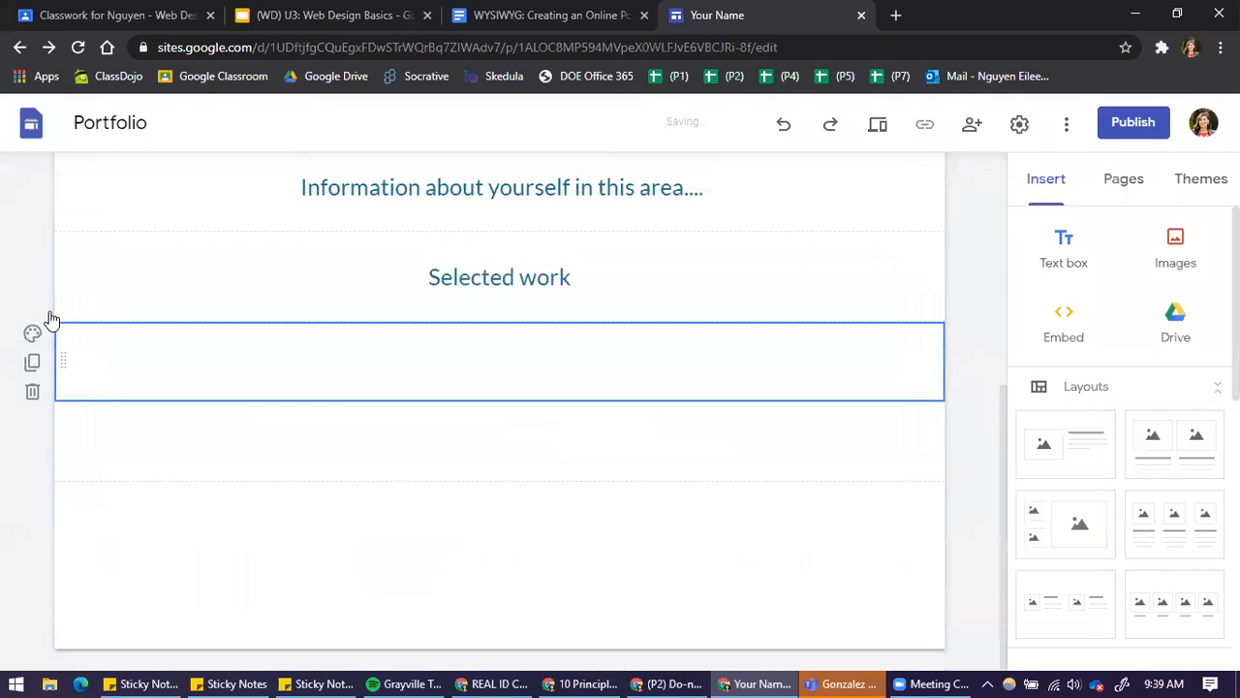
Delete the Selected work section, the "Information about yourself" section and the blank sections, keeping only the introduction with its photo
click(33, 389)
click(33, 386)
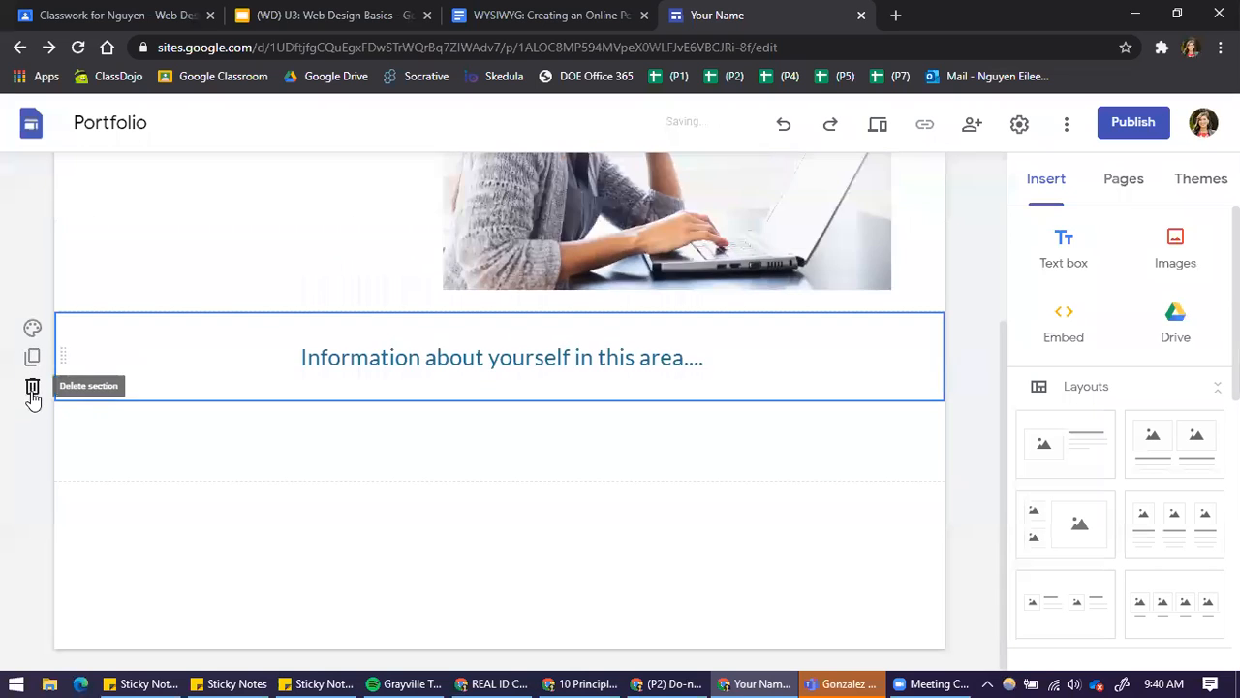
click(33, 389)
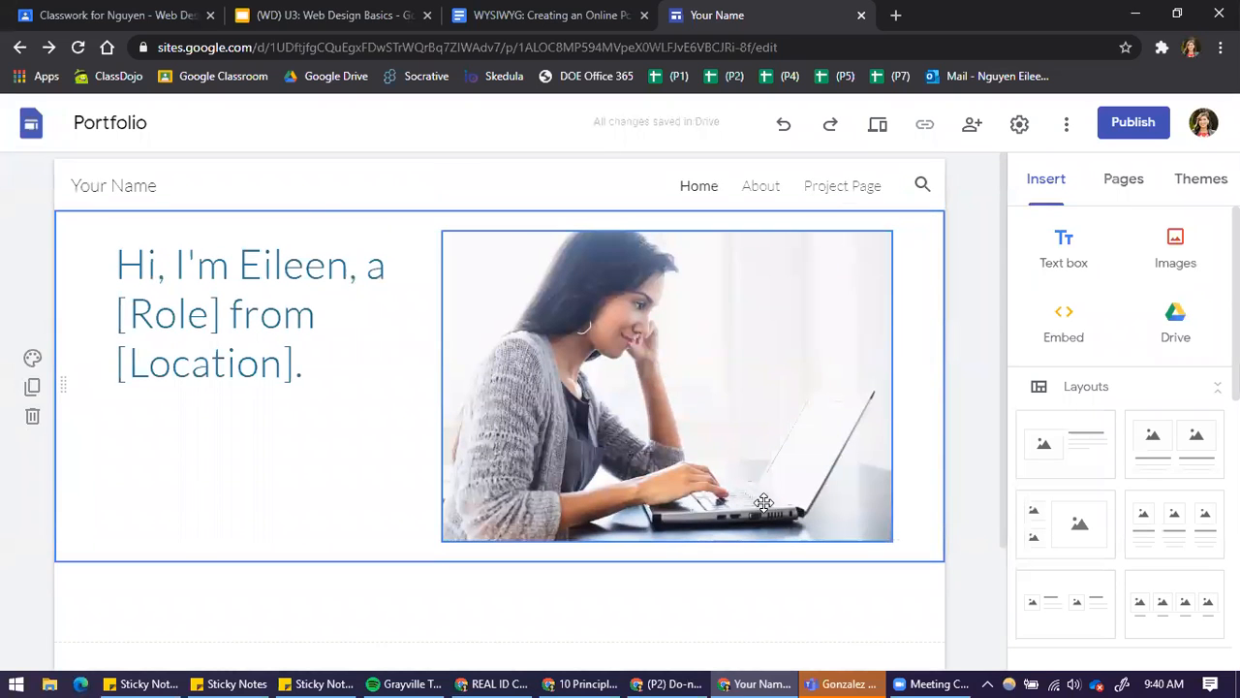
scroll(761, 496, down, 3)
click(528, 474)
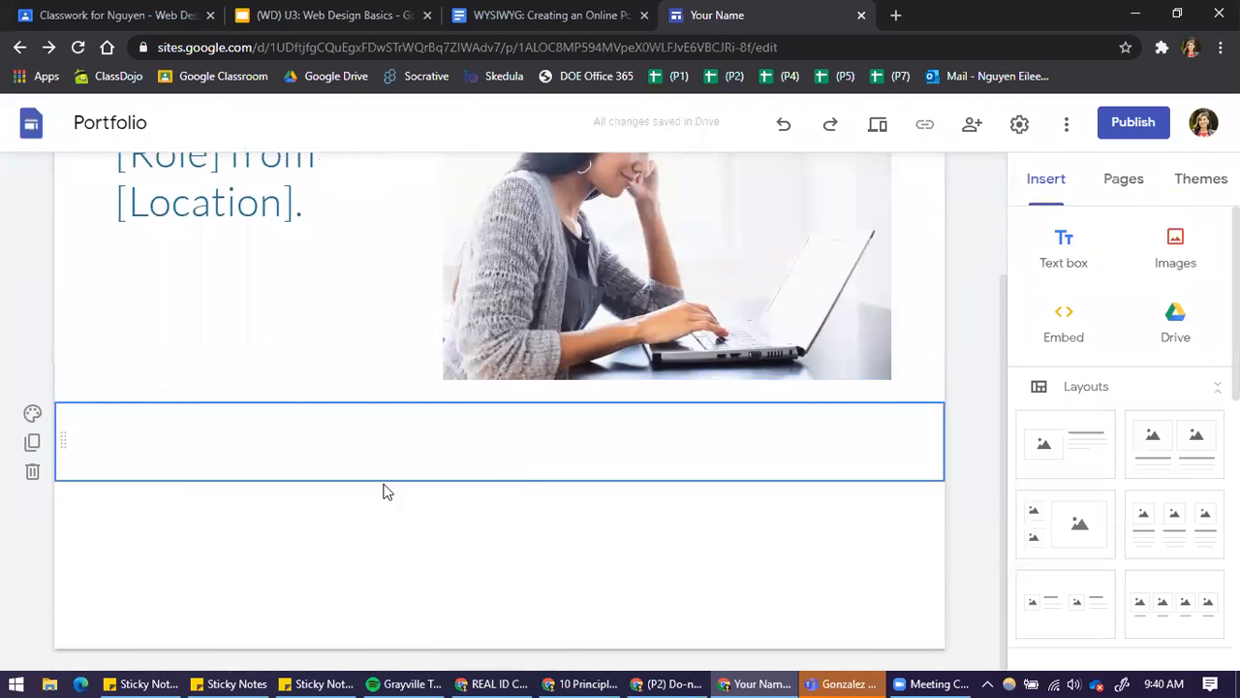
click(31, 470)
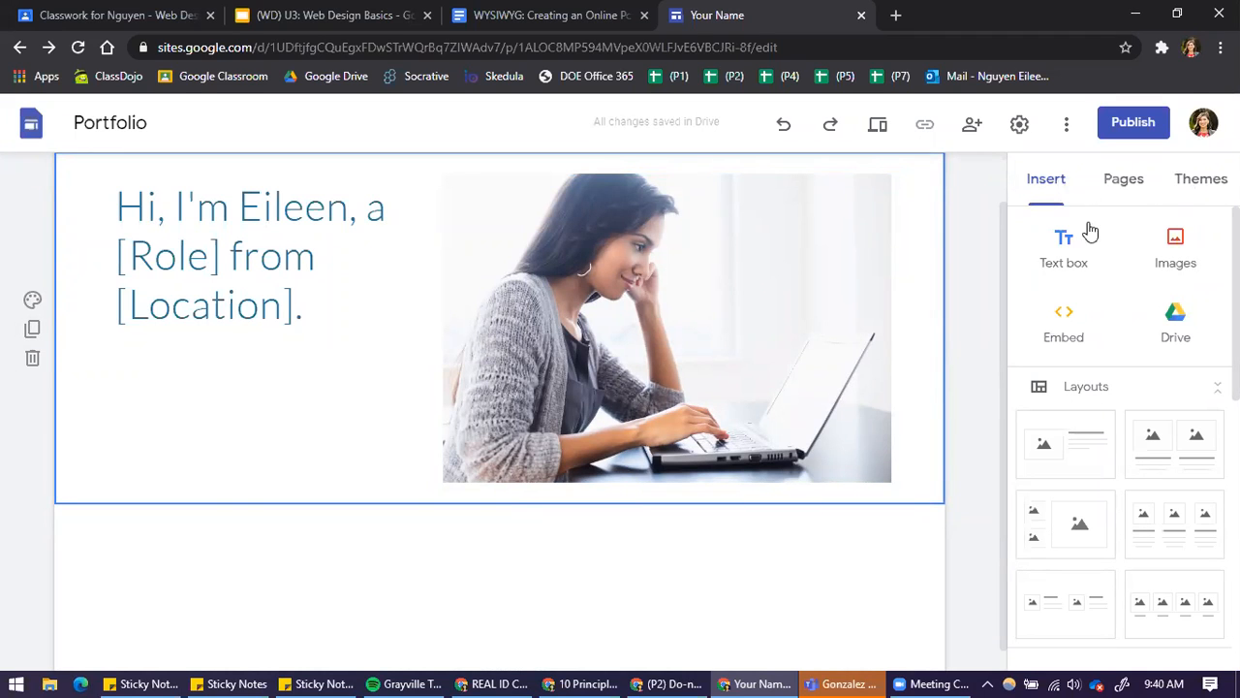
Look through the elements that can be inserted on the page, such as collapsible text, image carousel, button and YouTube
scroll(1187, 339, down, 6)
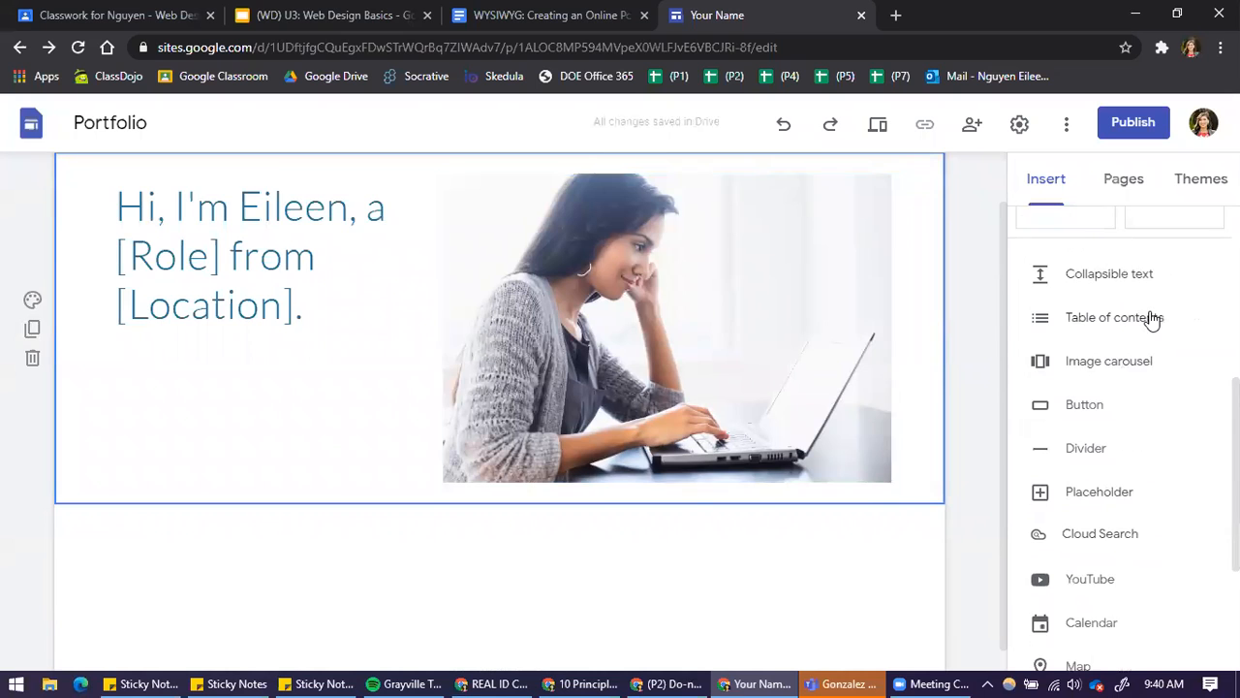
scroll(637, 471, down, 1)
scroll(352, 484, up, 2)
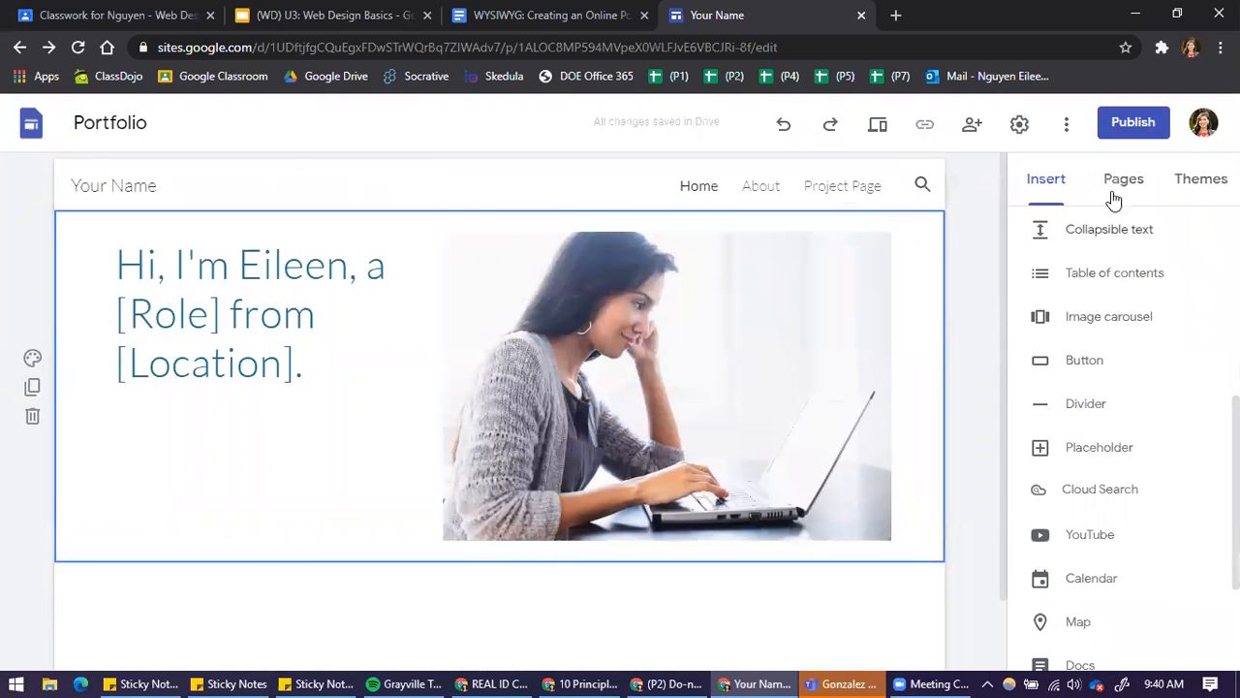
scroll(1146, 301, up, 1)
scroll(1146, 302, up, 5)
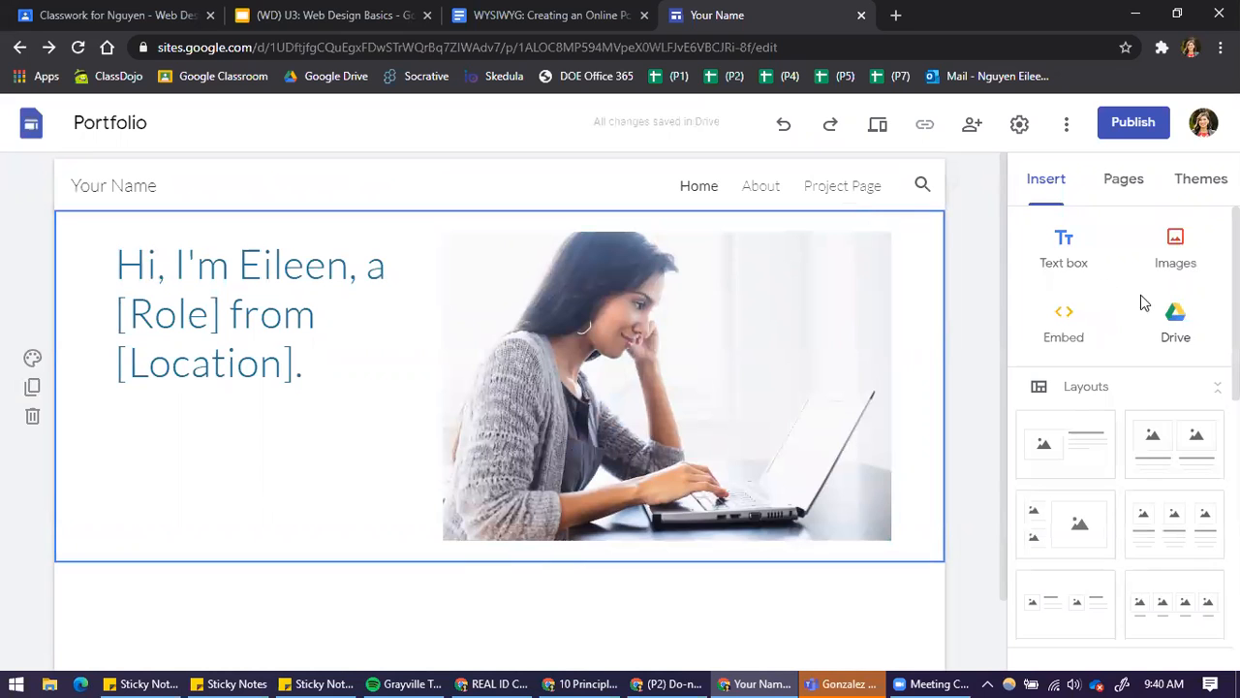
Insert an empty text box below the introduction and check the choices for adding images
click(1071, 263)
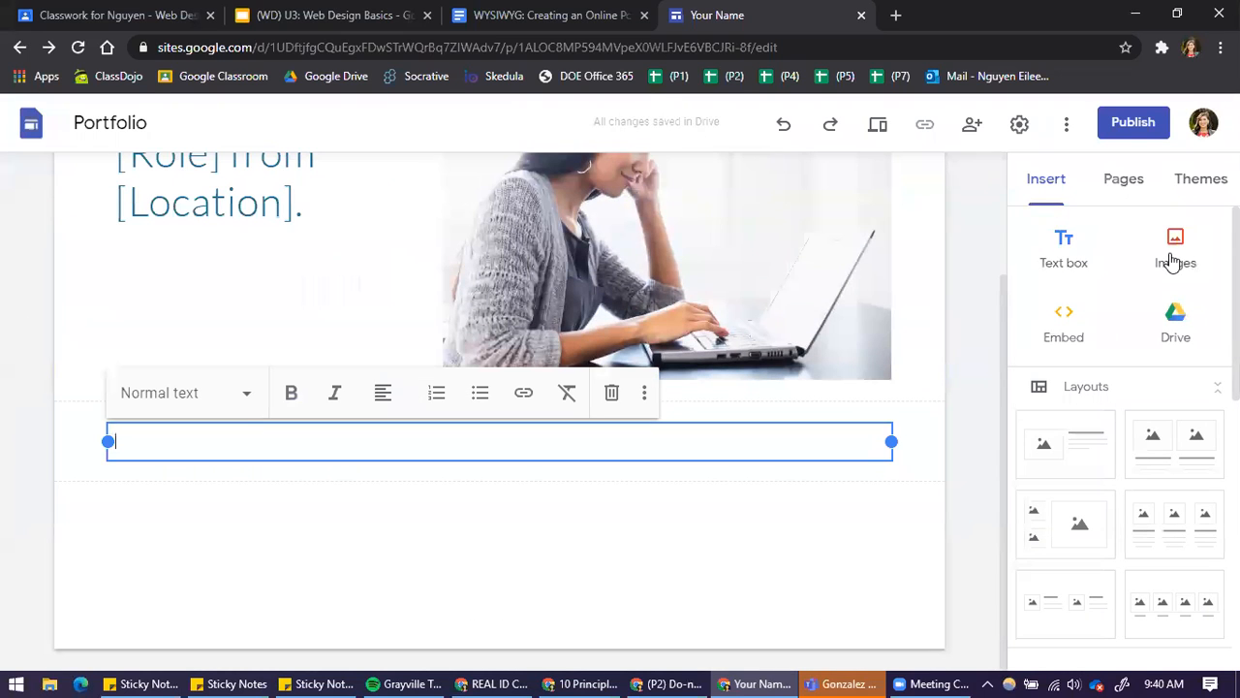
click(1172, 262)
click(1178, 259)
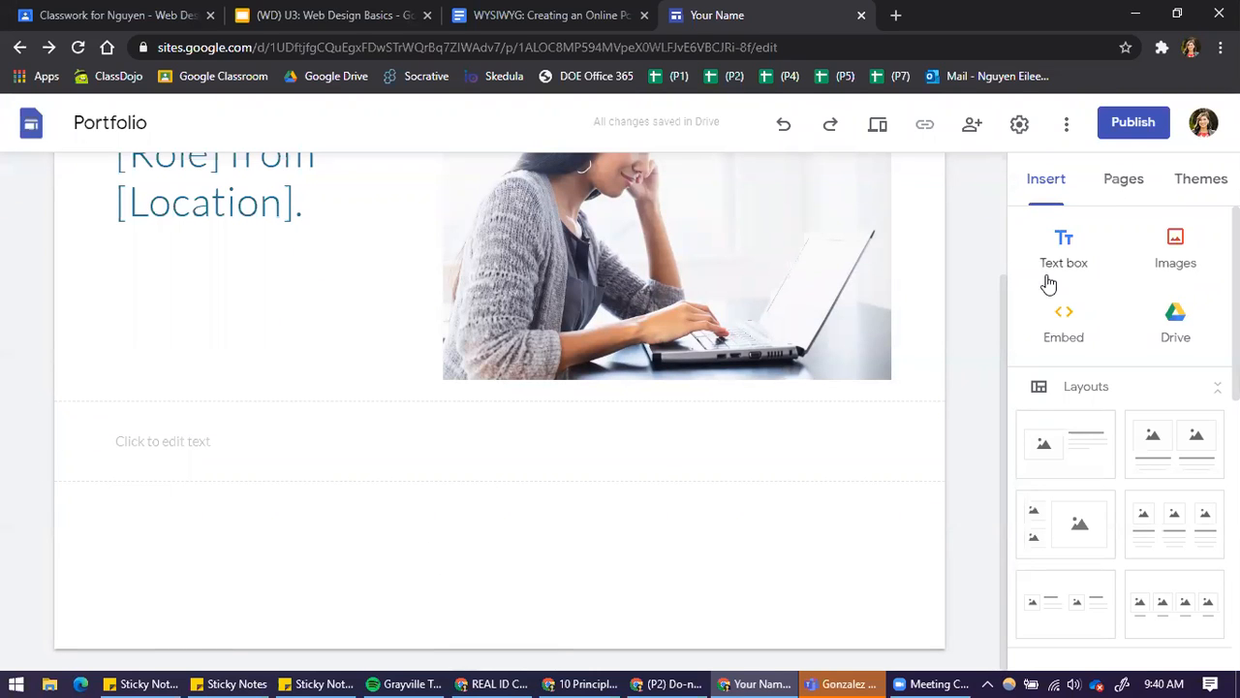
Look at the Drive and Embed from the web options, comparing embedding by URL with embed code, and close without inserting
click(1190, 330)
click(1066, 326)
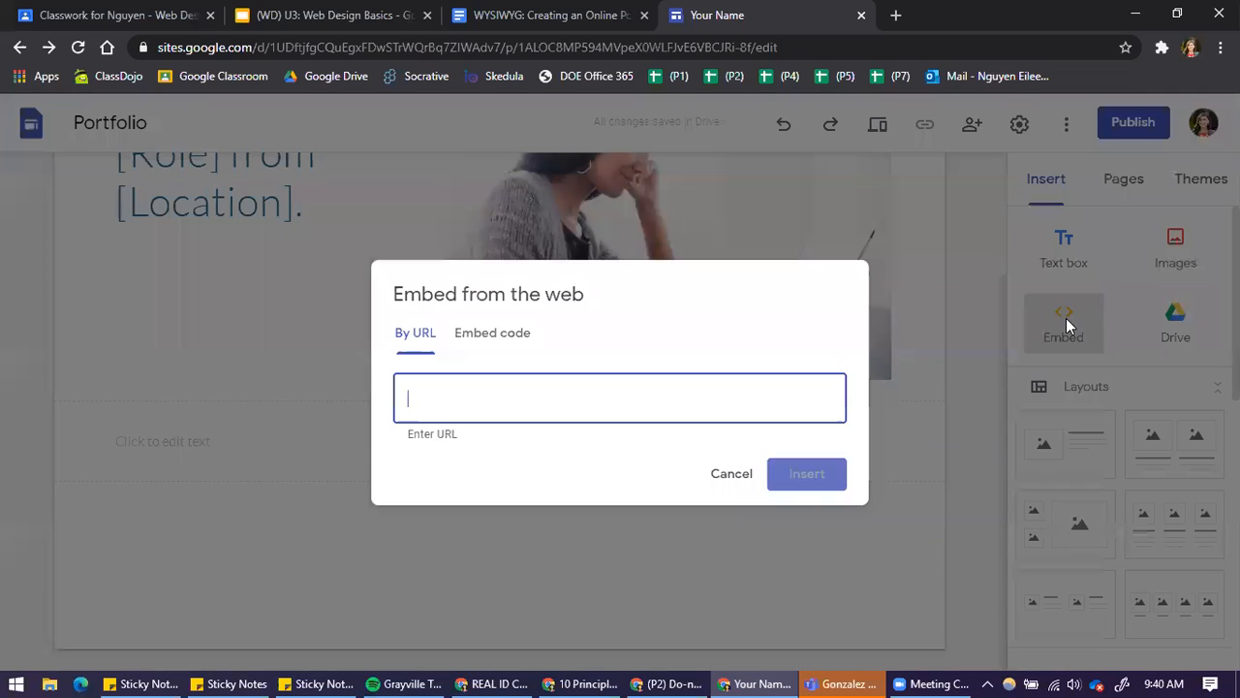
click(490, 335)
click(398, 304)
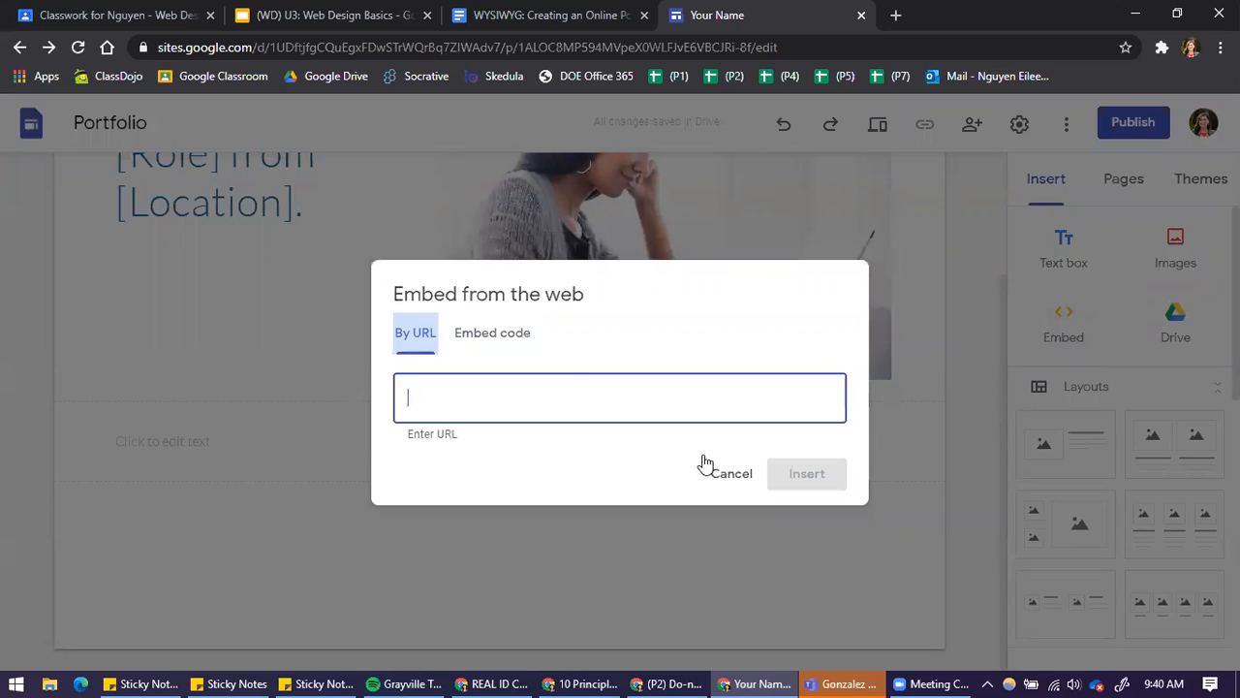
click(960, 499)
Add the layout with four captioned image placeholders in one row below the text box
scroll(1151, 424, down, 2)
scroll(1165, 451, down, 3)
scroll(1171, 448, up, 5)
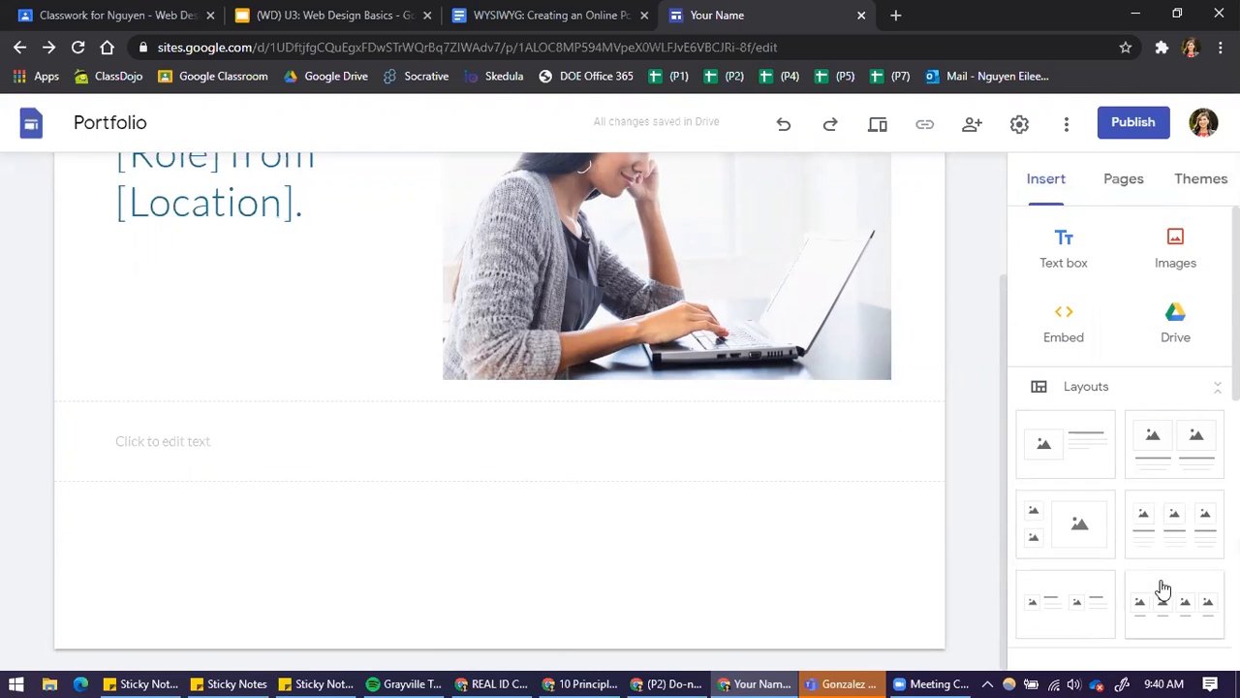
scroll(1162, 589, down, 2)
click(1179, 452)
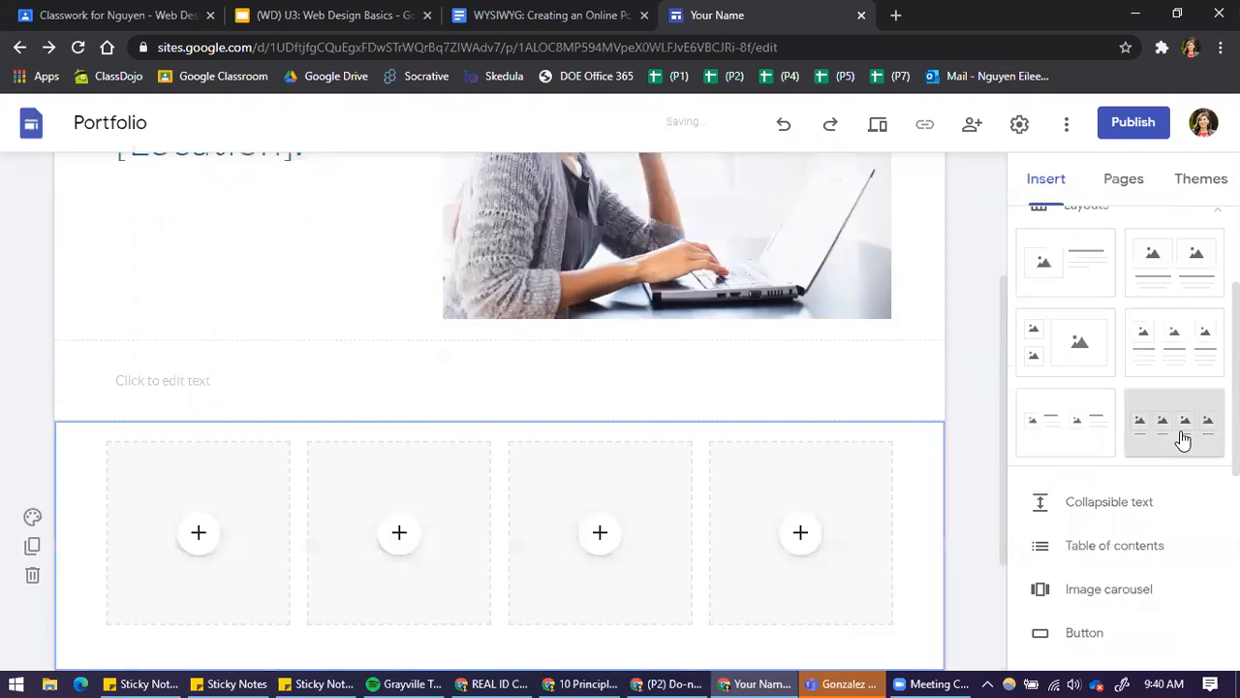
click(197, 337)
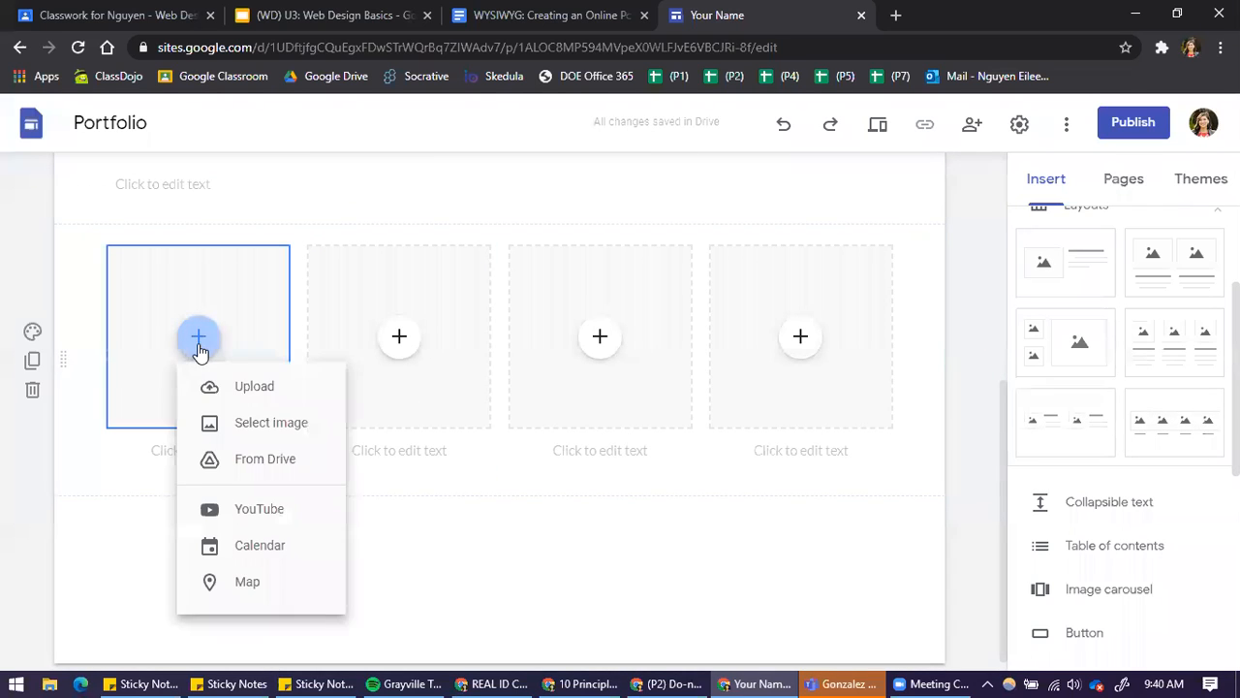
click(252, 400)
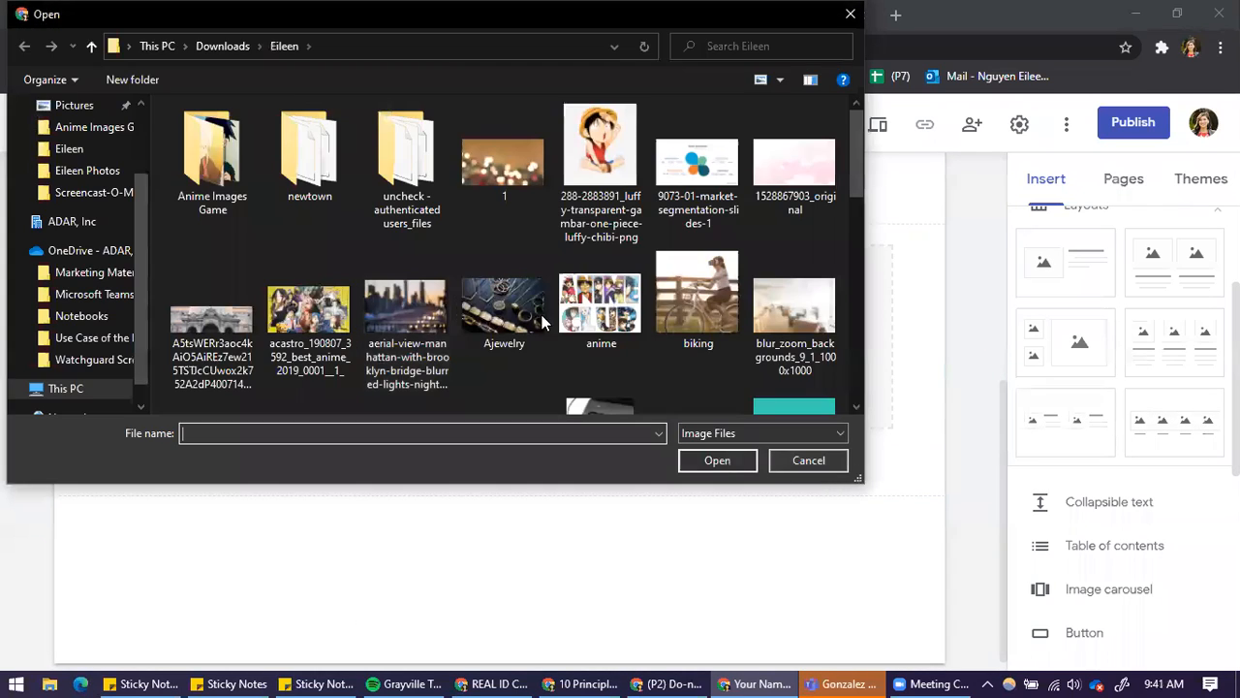
click(621, 155)
click(718, 472)
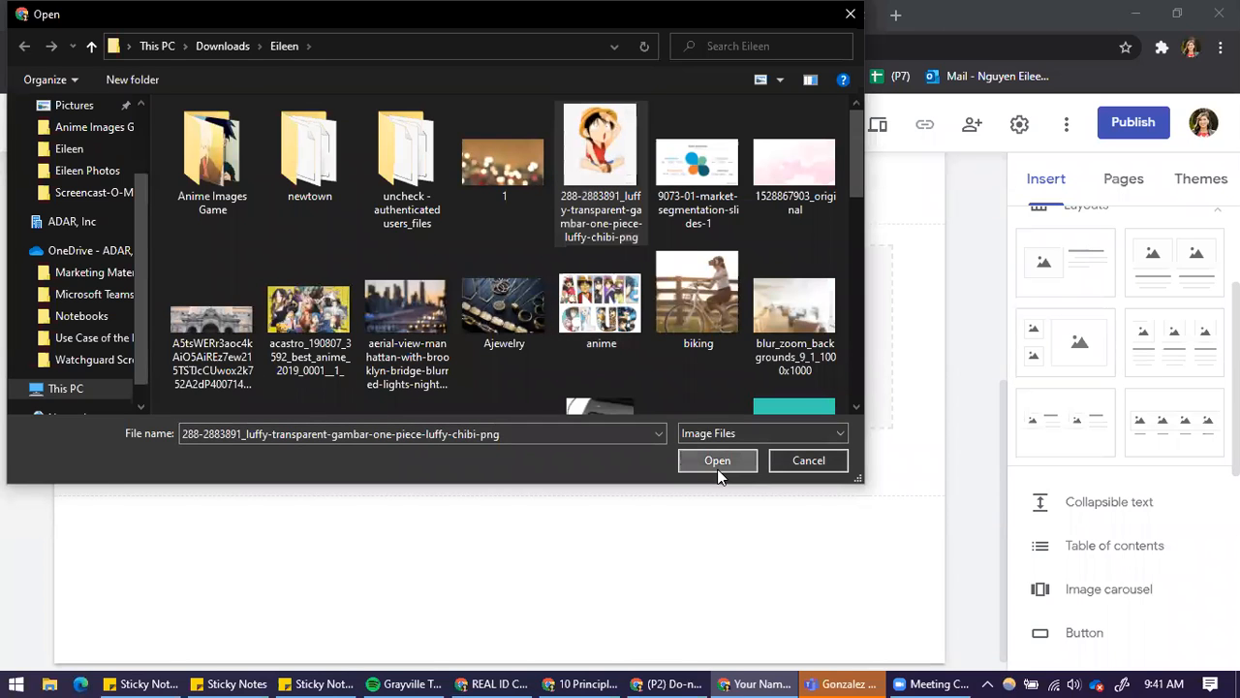
Caption the uploaded image in the first column "Monkey D Luffy"
click(229, 451)
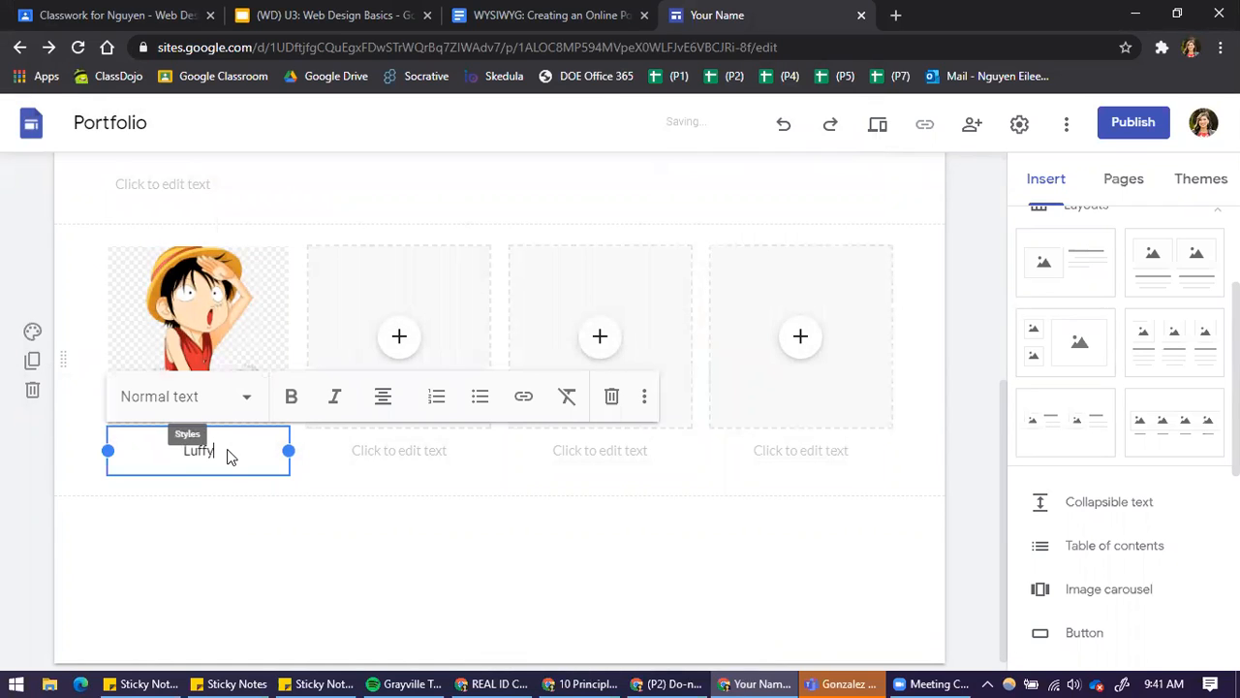
text(Mond)
key(BackSpace)
text(key D Luffy)
click(347, 519)
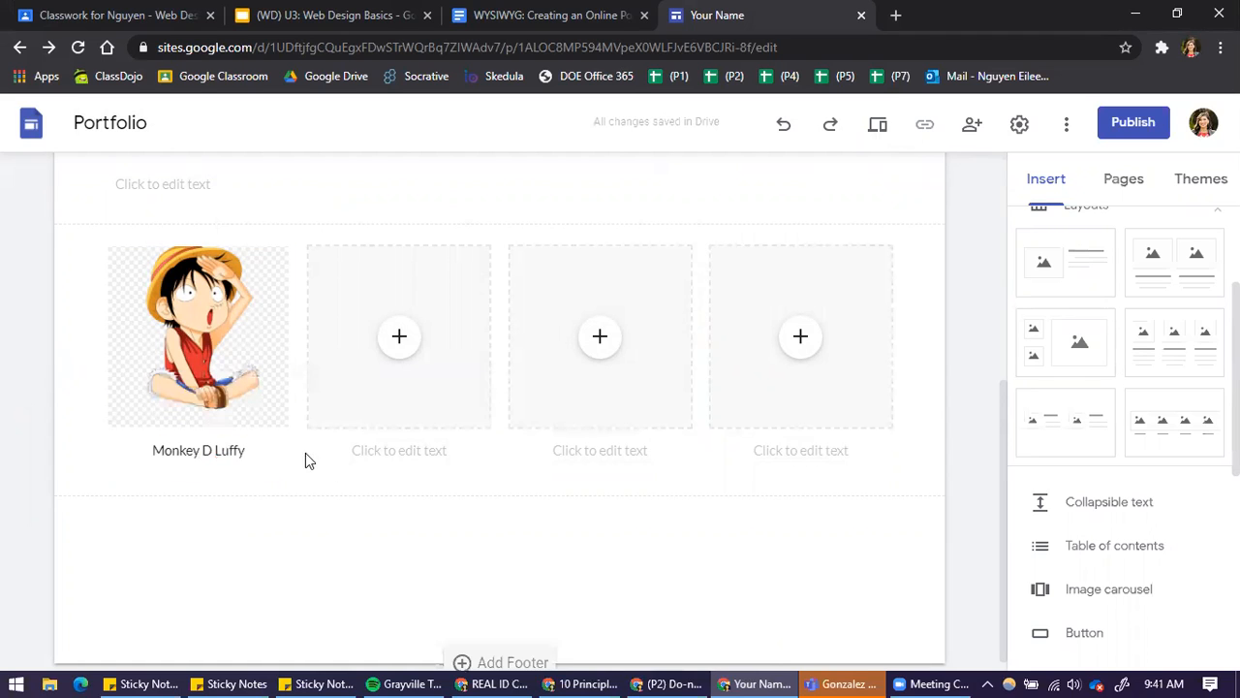
Review the home page from the introduction to the image row, along with insertable elements such as YouTube, Calendar, Forms and Charts
scroll(689, 477, up, 3)
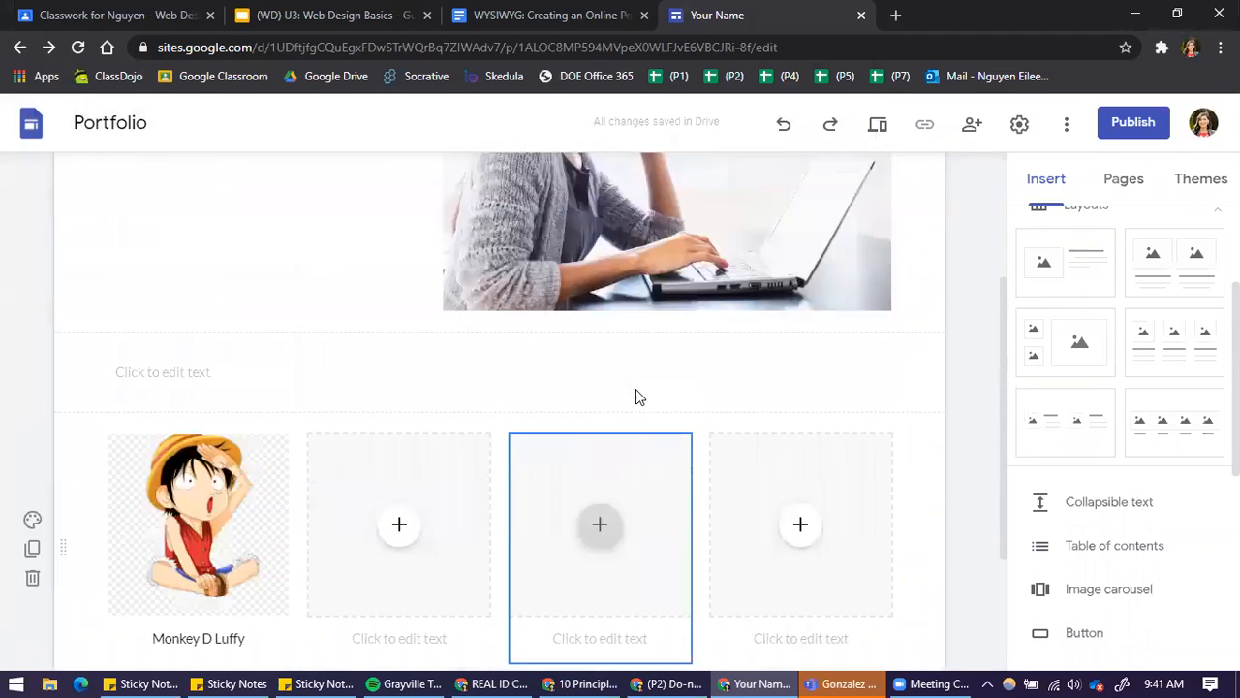
scroll(485, 435, up, 2)
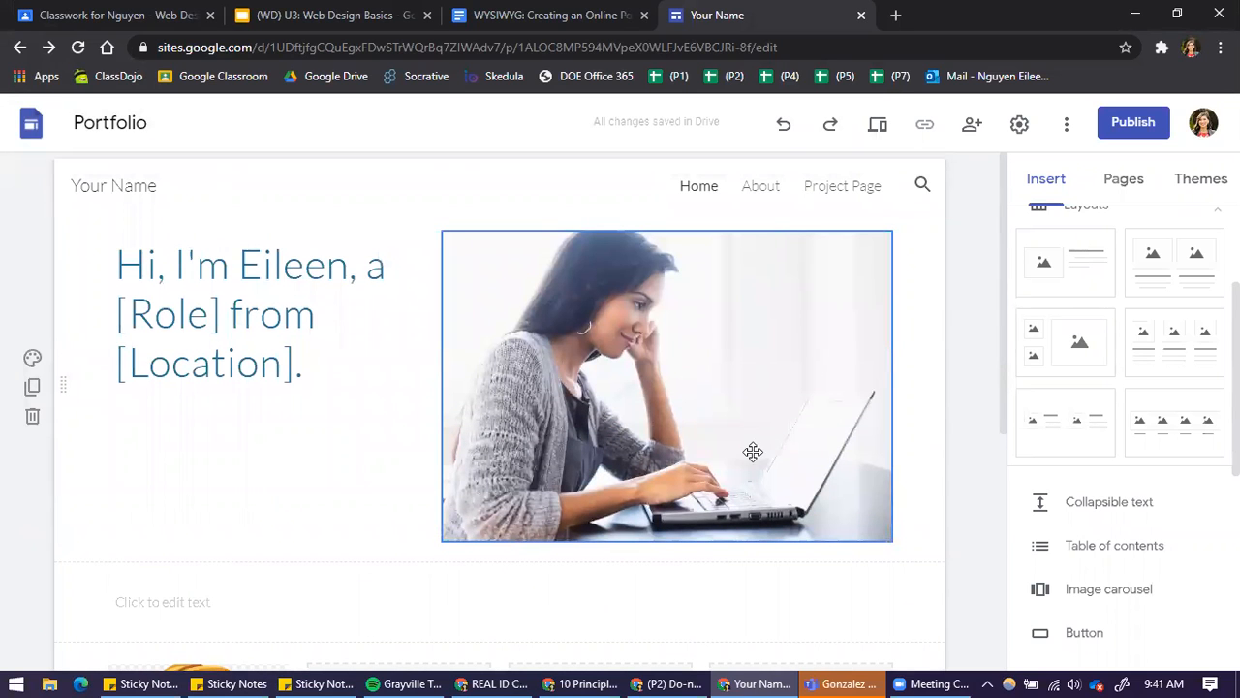
scroll(262, 557, down, 2)
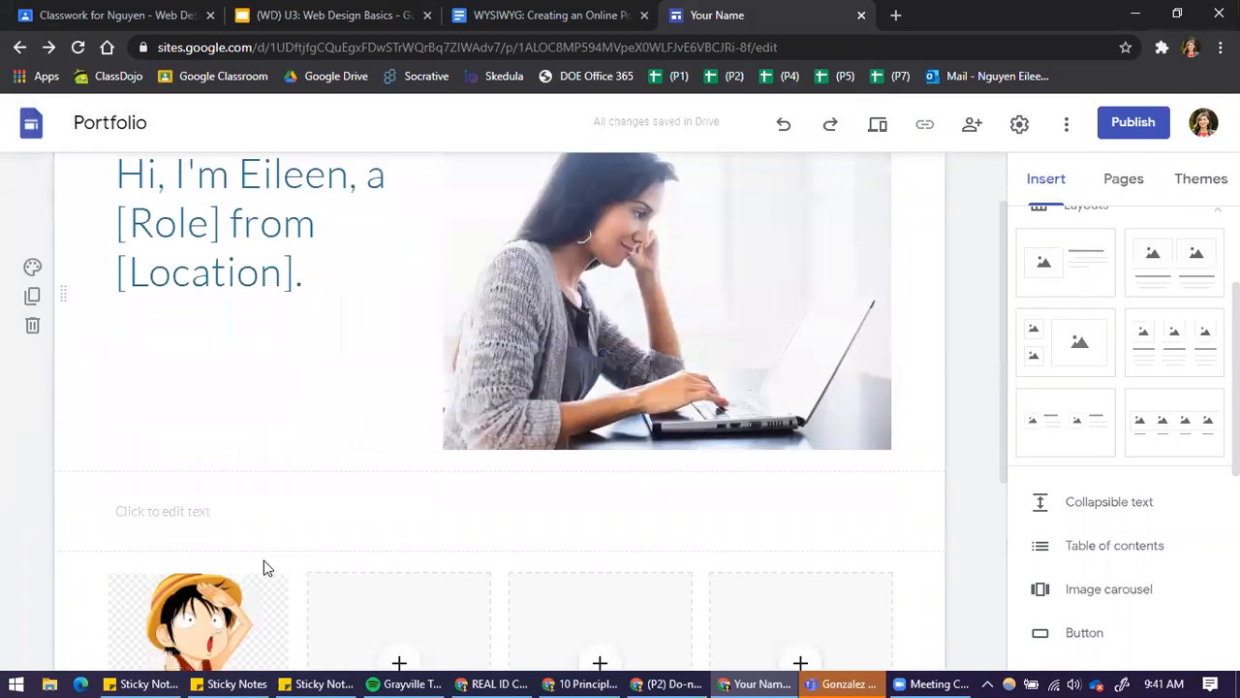
scroll(1147, 543, down, 5)
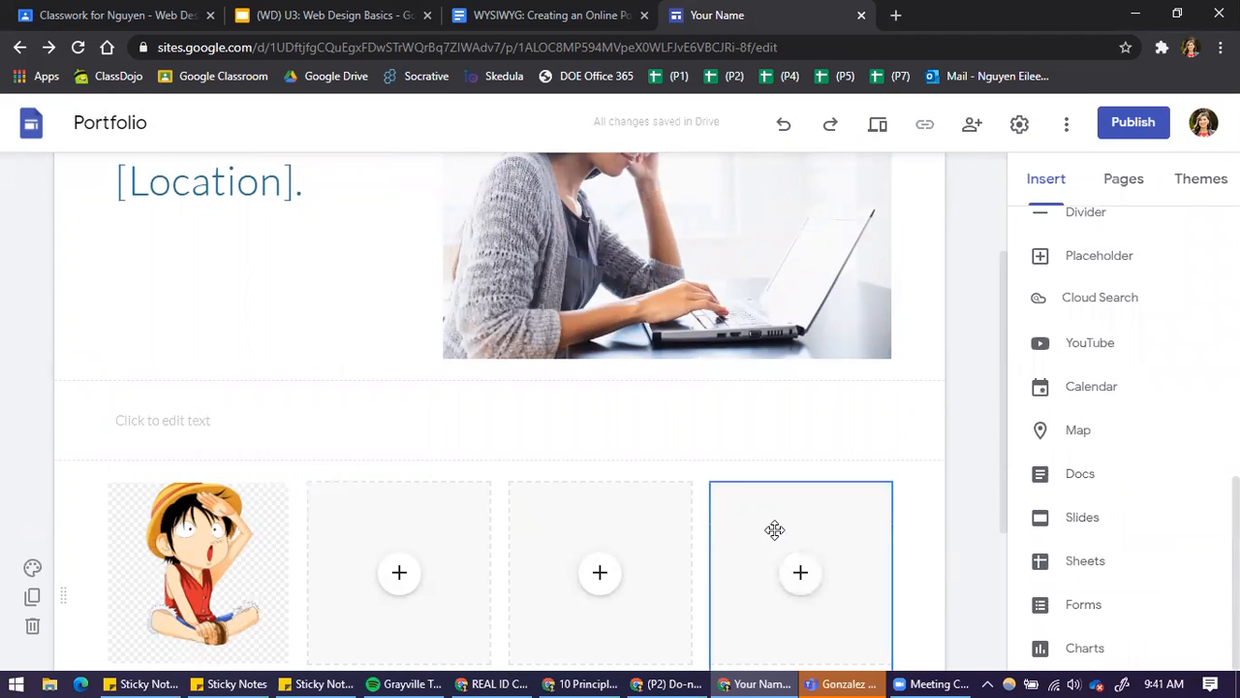
scroll(844, 426, up, 2)
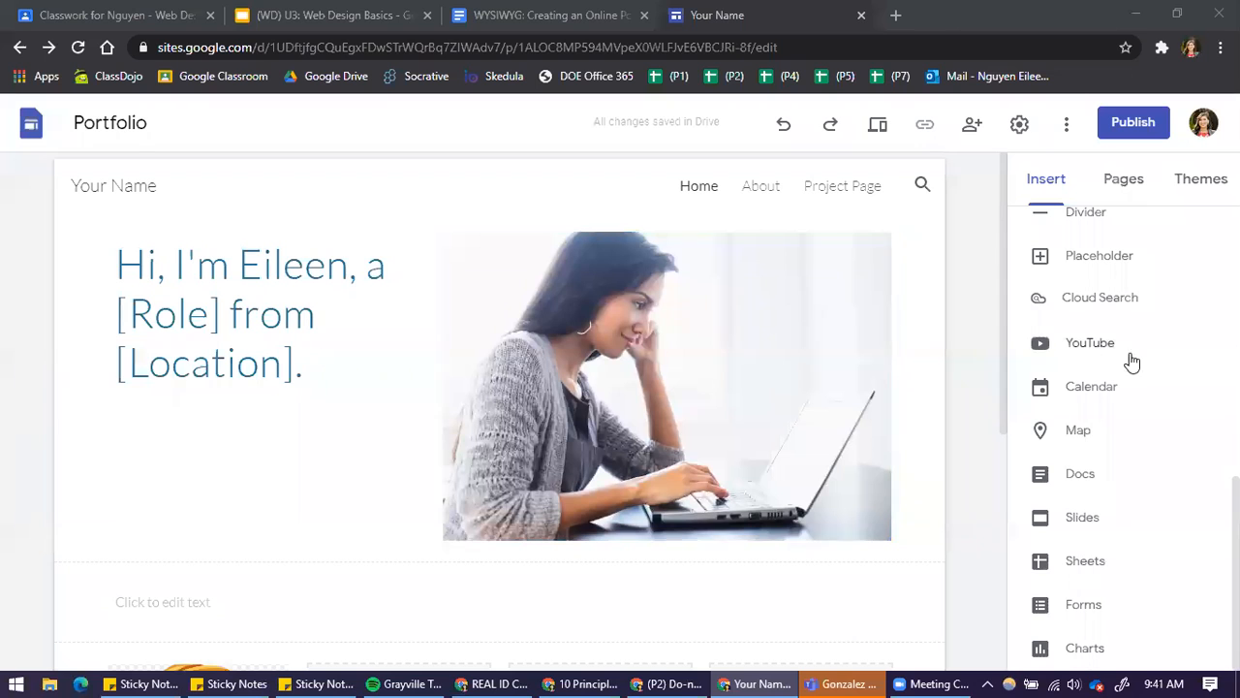
scroll(788, 487, down, 5)
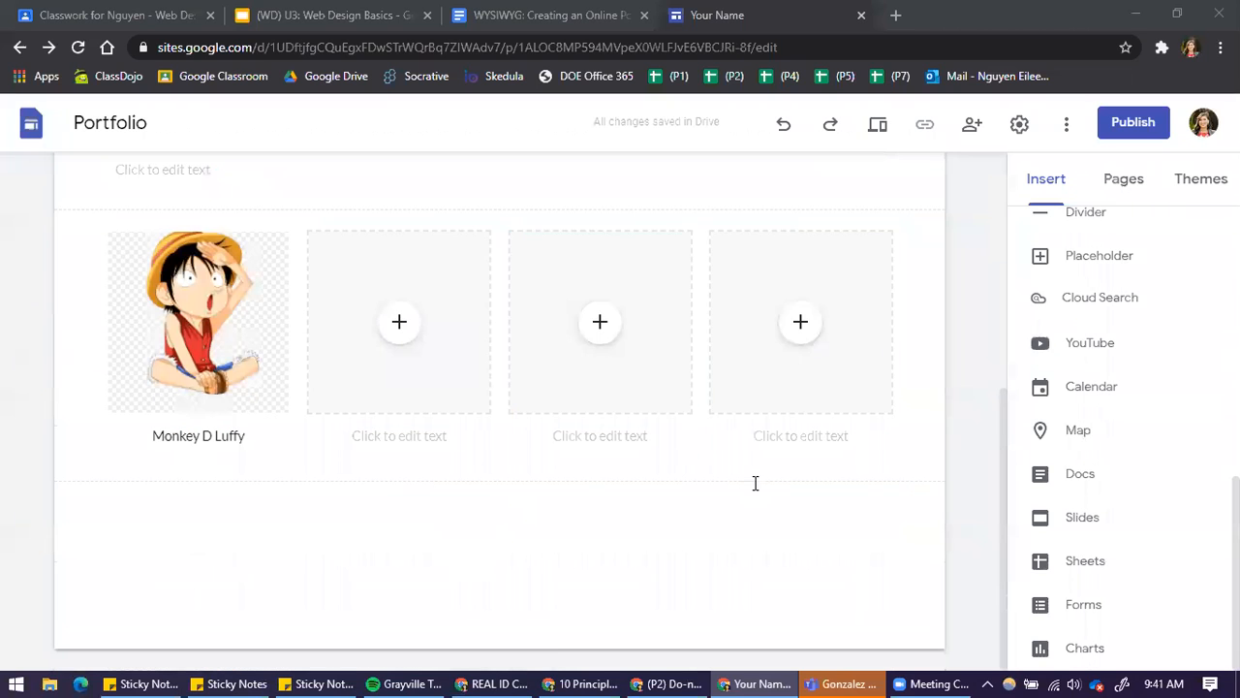
scroll(756, 483, up, 5)
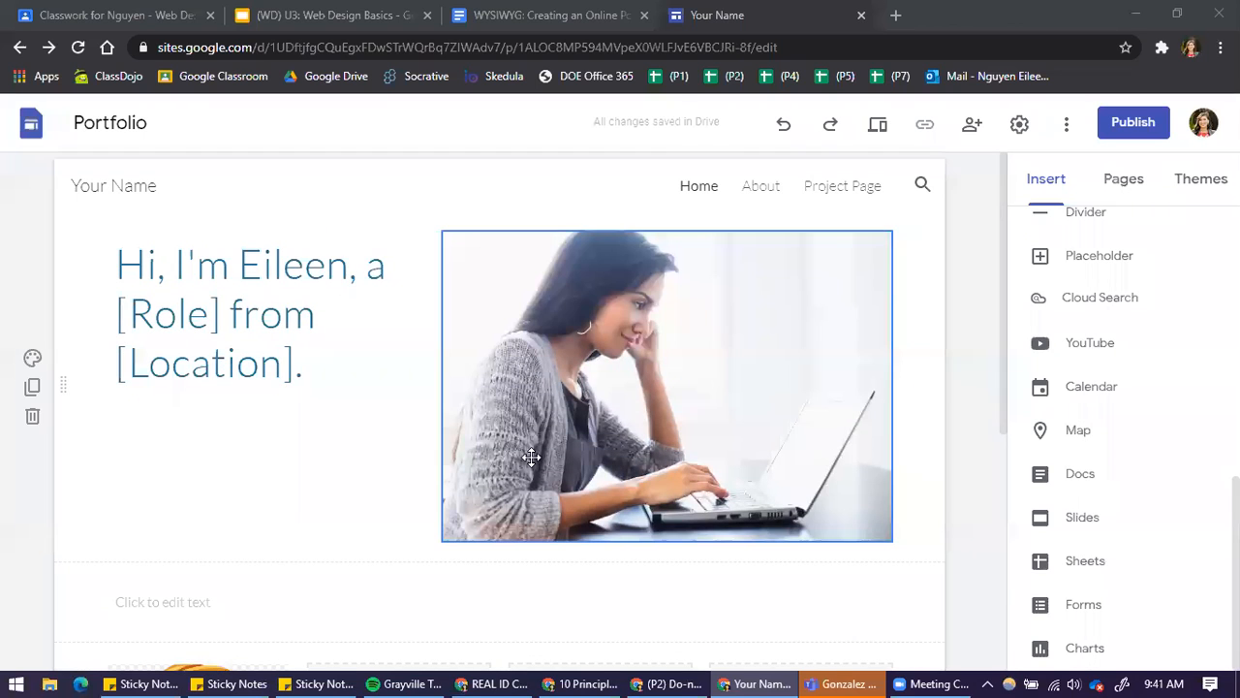
Examine the site's publishing options, including the web address and the sharing settings for who can view it, and cancel without publishing
click(1139, 136)
triple_click(420, 335)
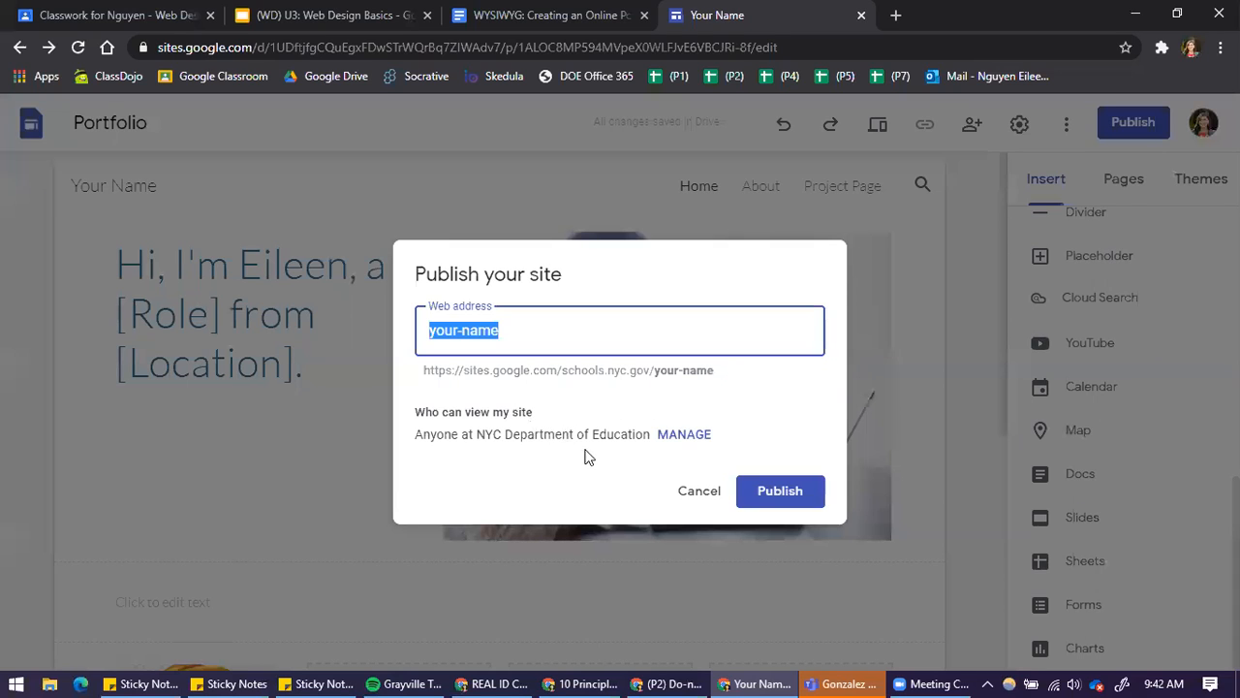
click(696, 435)
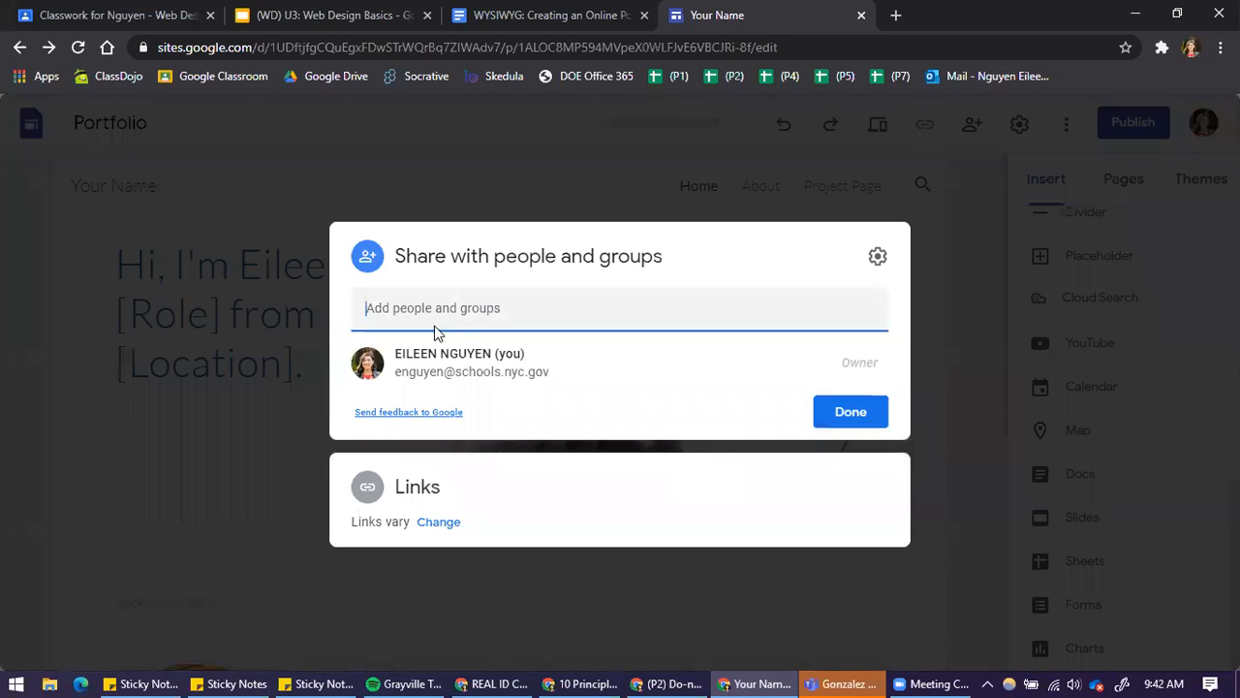
drag(395, 372, 599, 382)
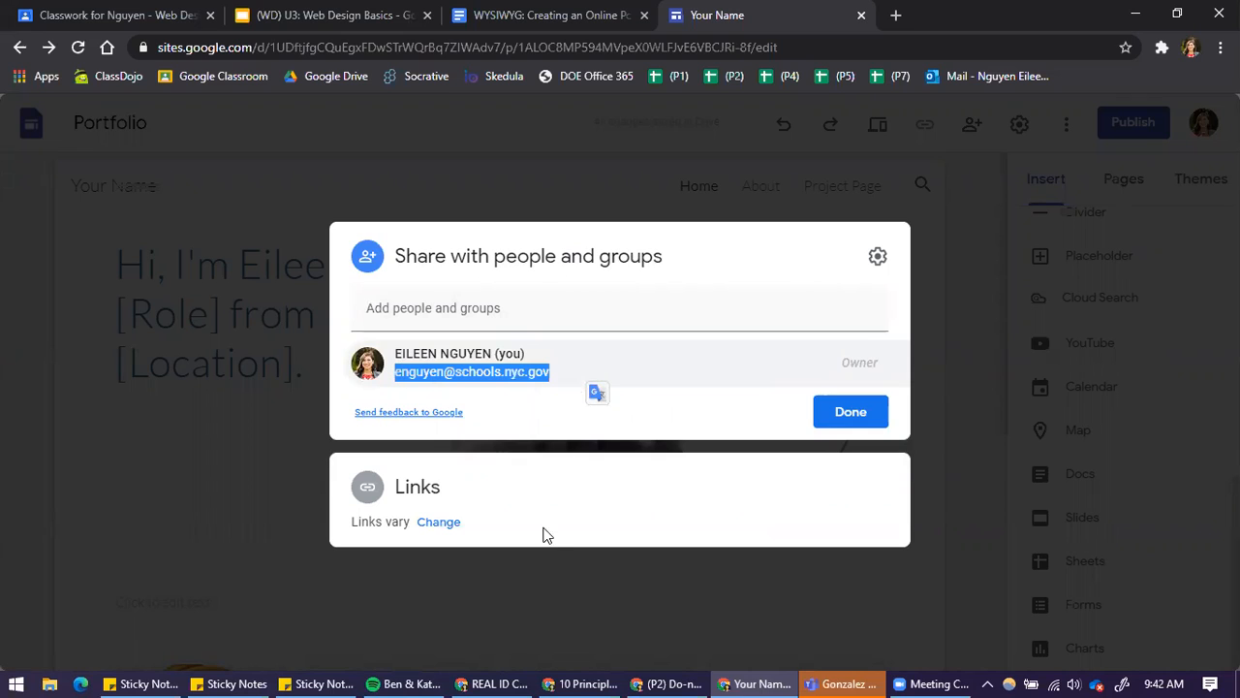
click(592, 572)
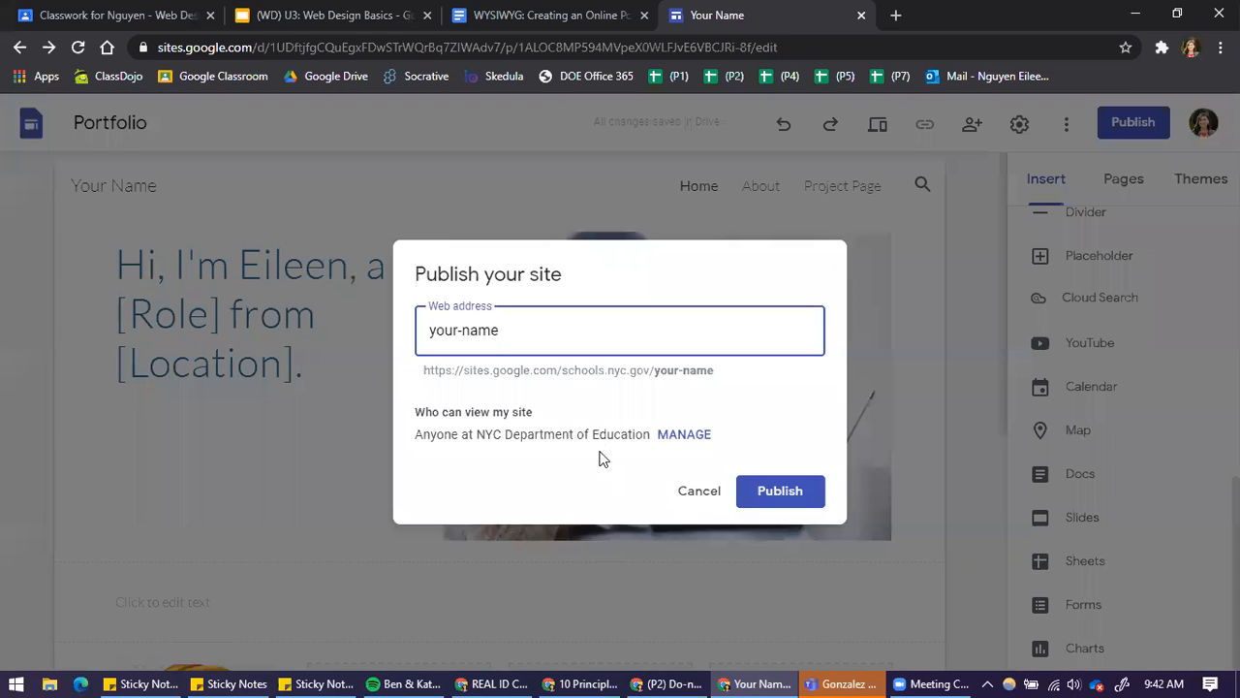
click(699, 508)
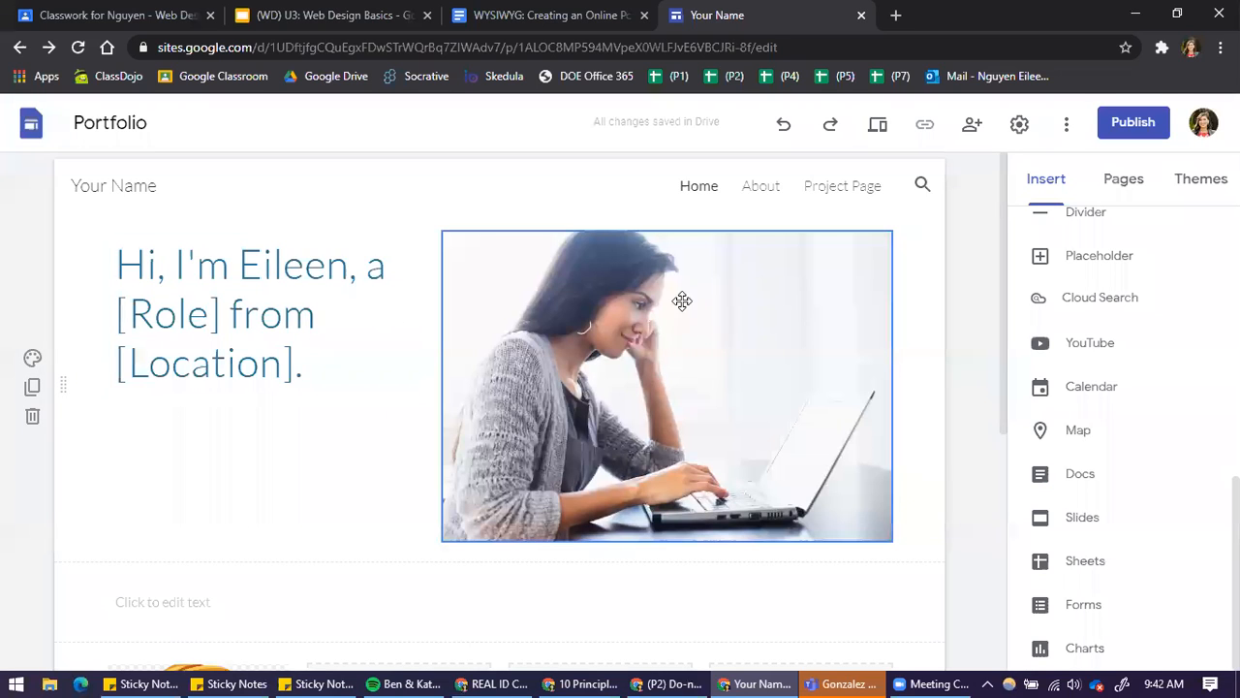
Look through the site's Home, About and Project Page pages using the site navigation, ending on About
scroll(808, 393, down, 5)
scroll(891, 509, up, 5)
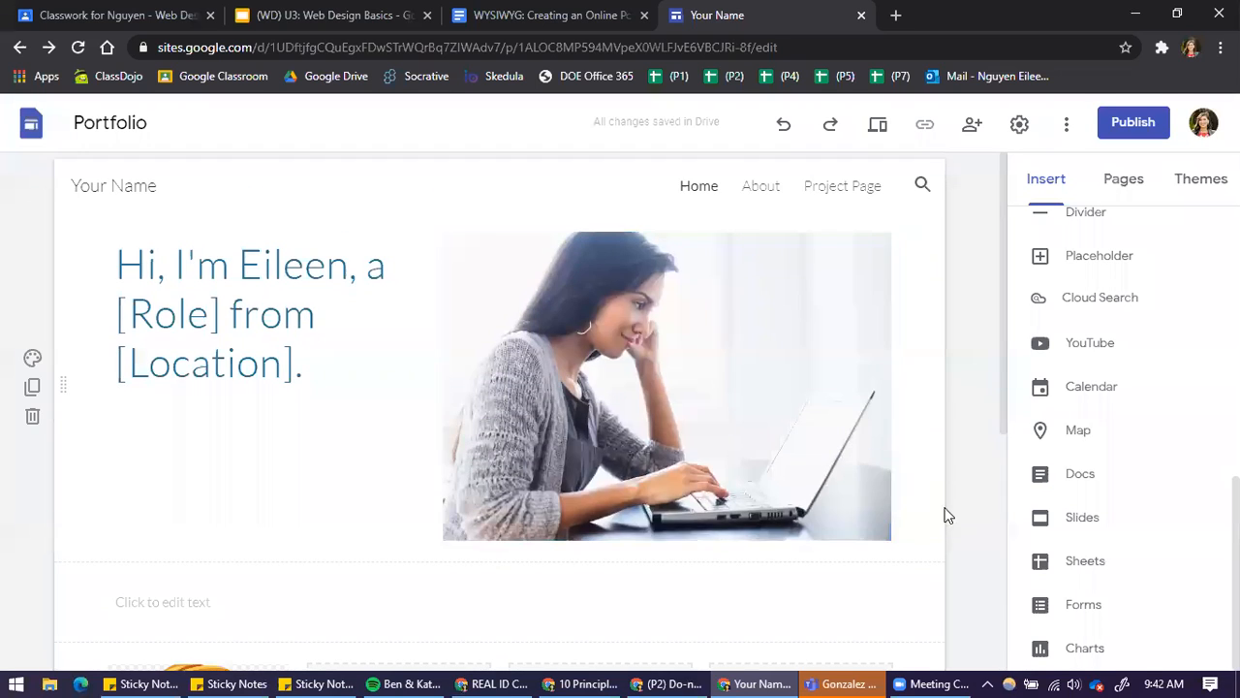
scroll(1150, 401, up, 5)
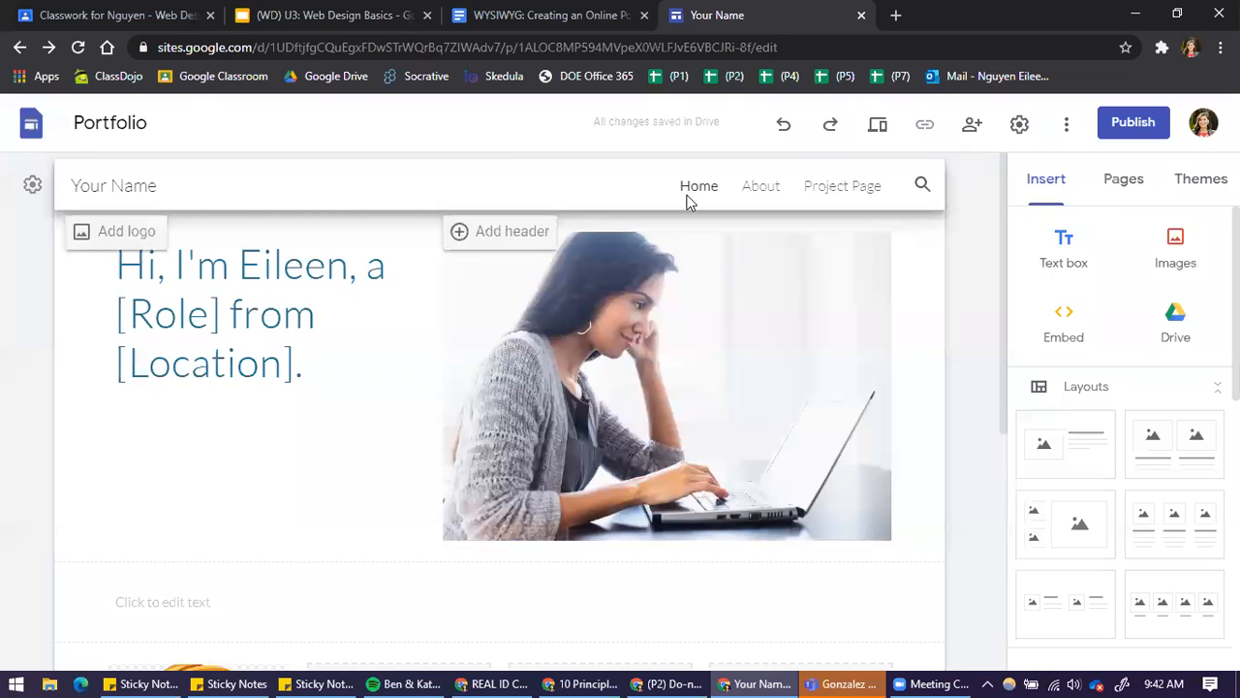
click(757, 194)
click(849, 187)
click(697, 189)
click(770, 191)
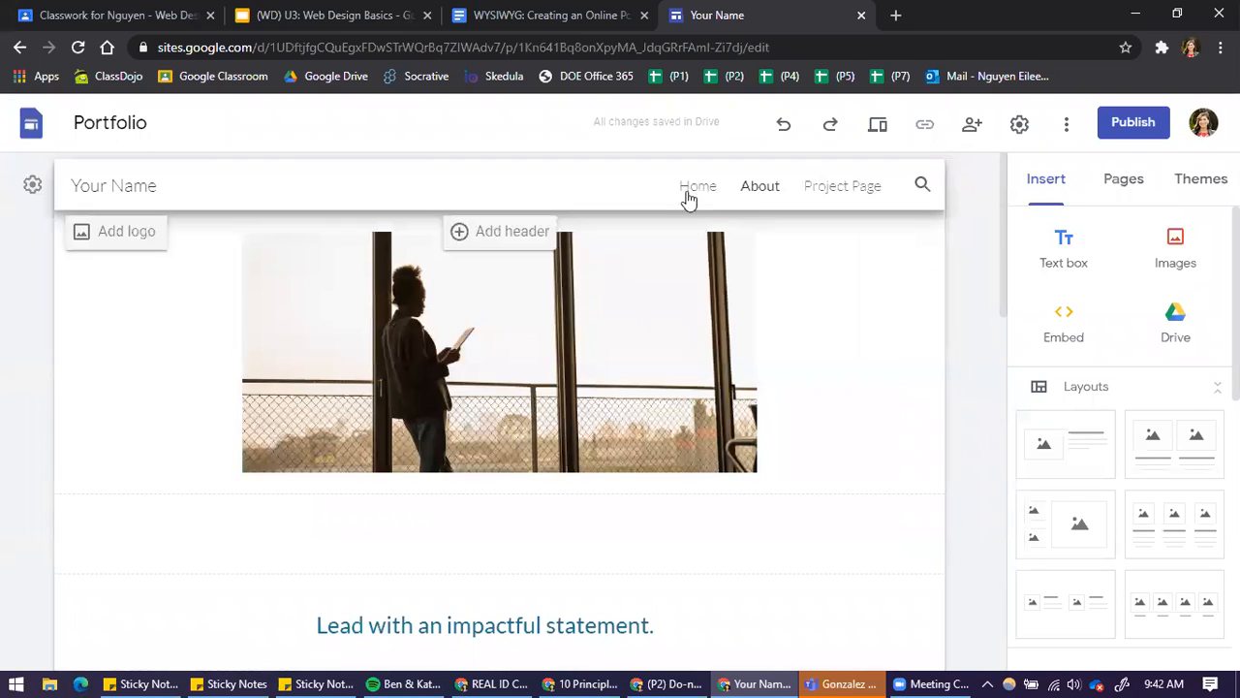
click(705, 193)
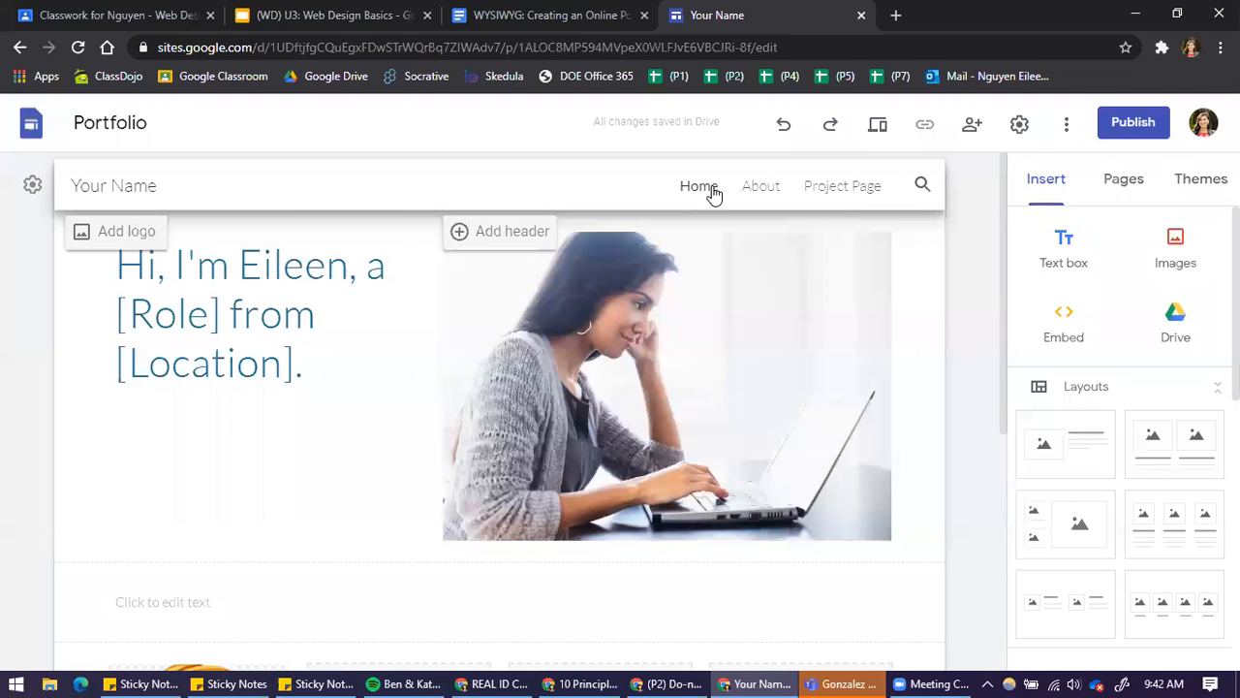
click(844, 191)
click(763, 192)
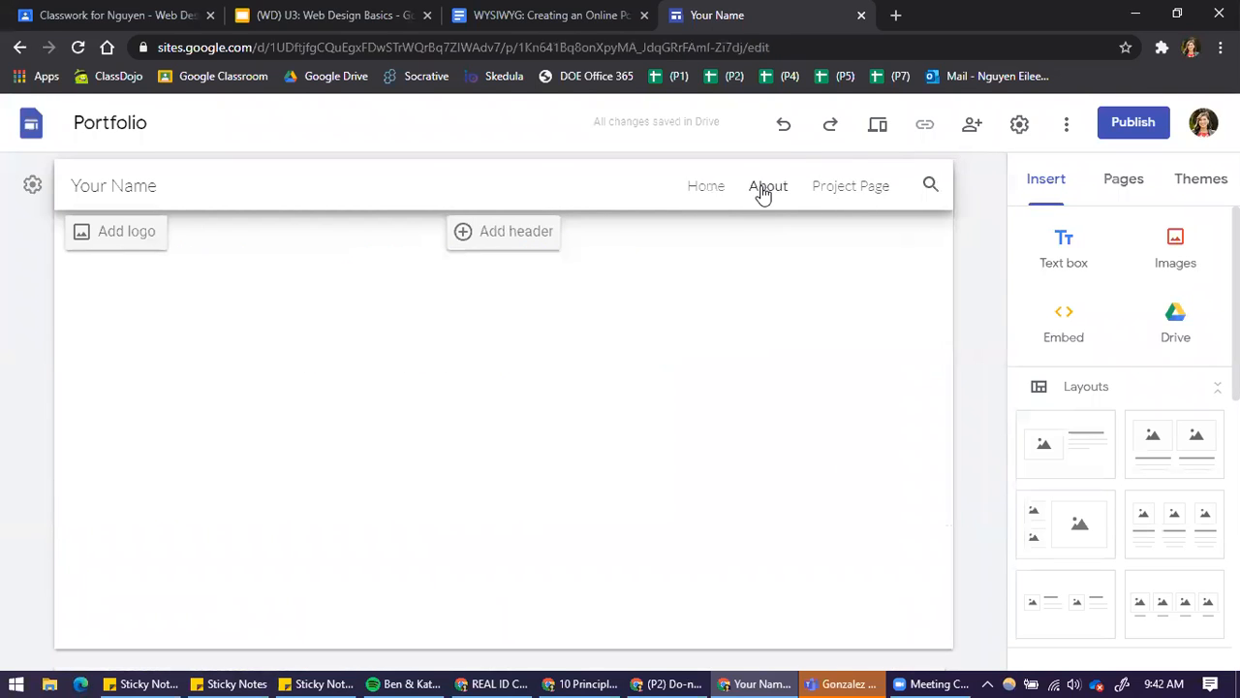
click(712, 194)
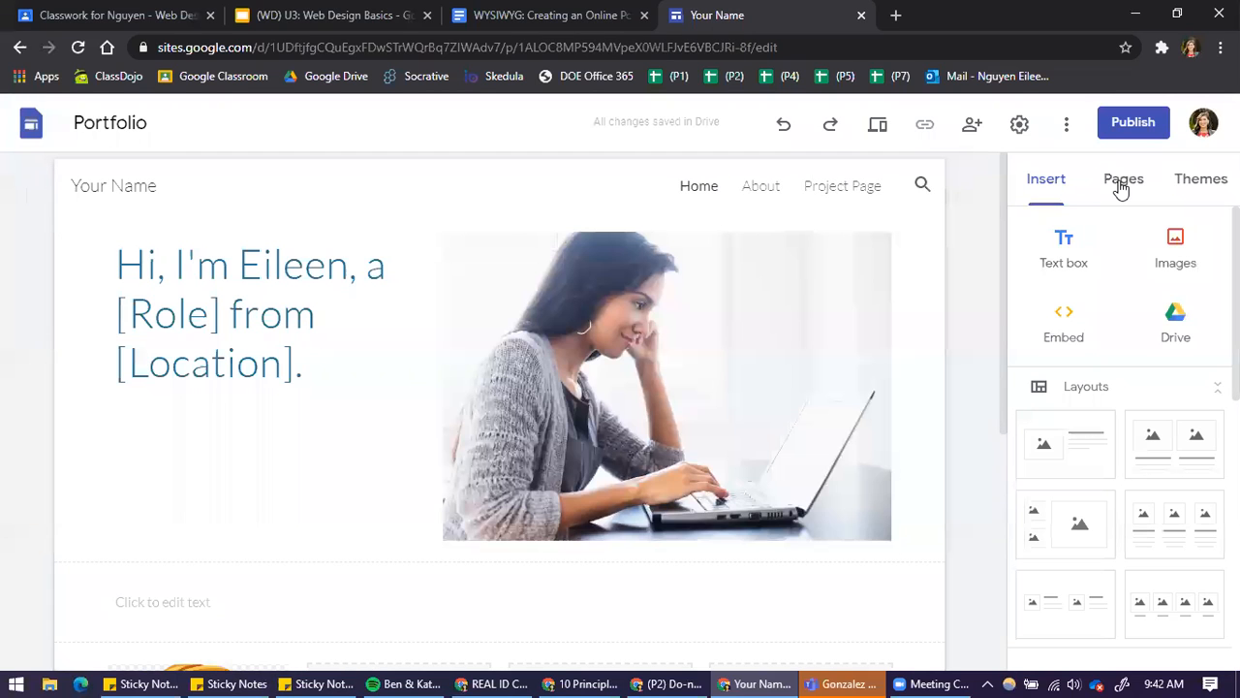
click(749, 196)
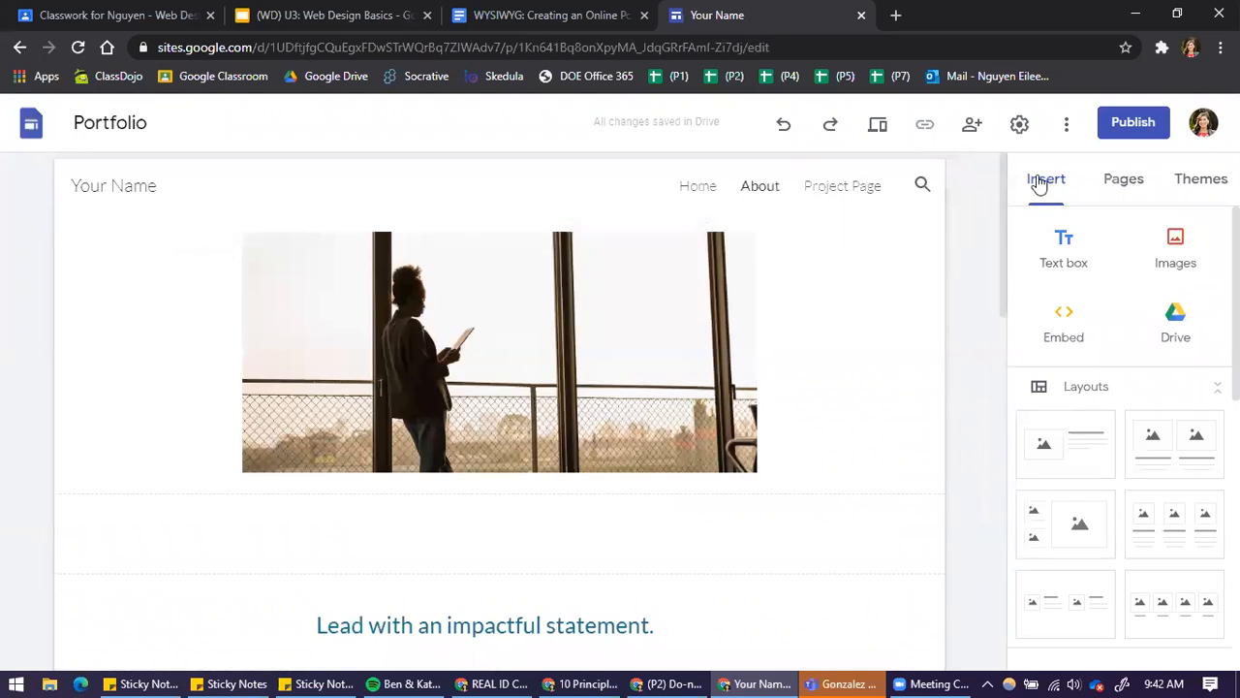
View the site's page list and the About page's name in its properties, and close them without changes
click(1122, 182)
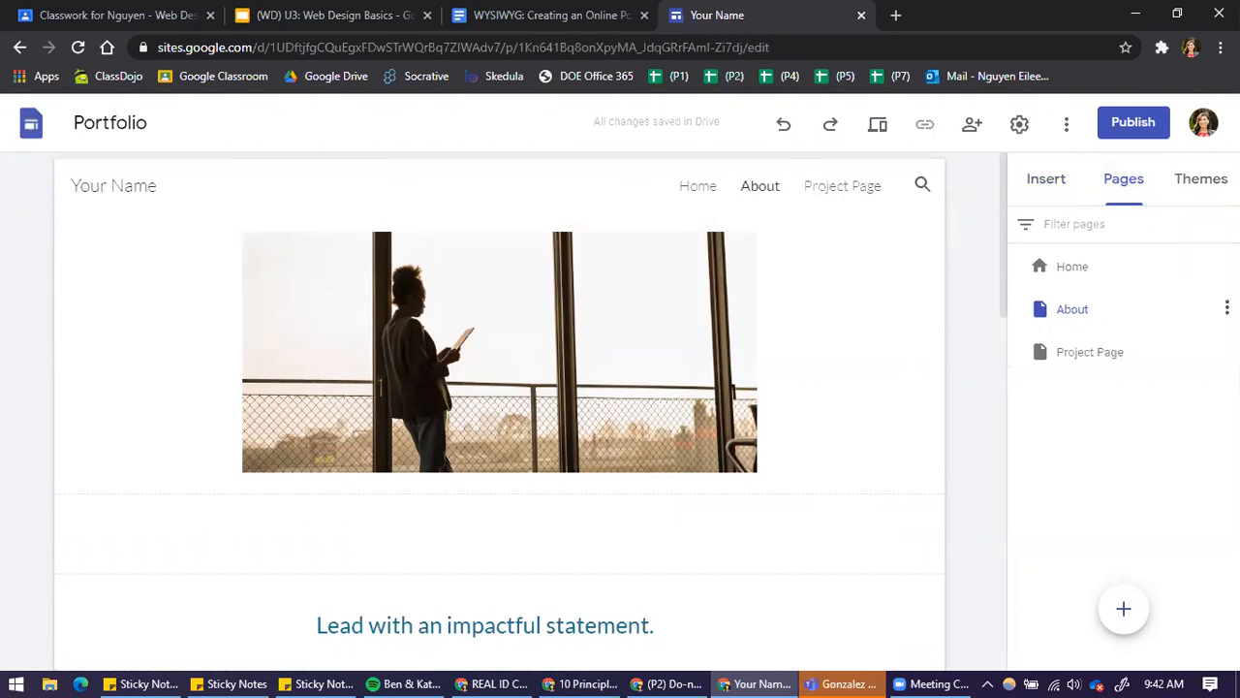
click(1226, 308)
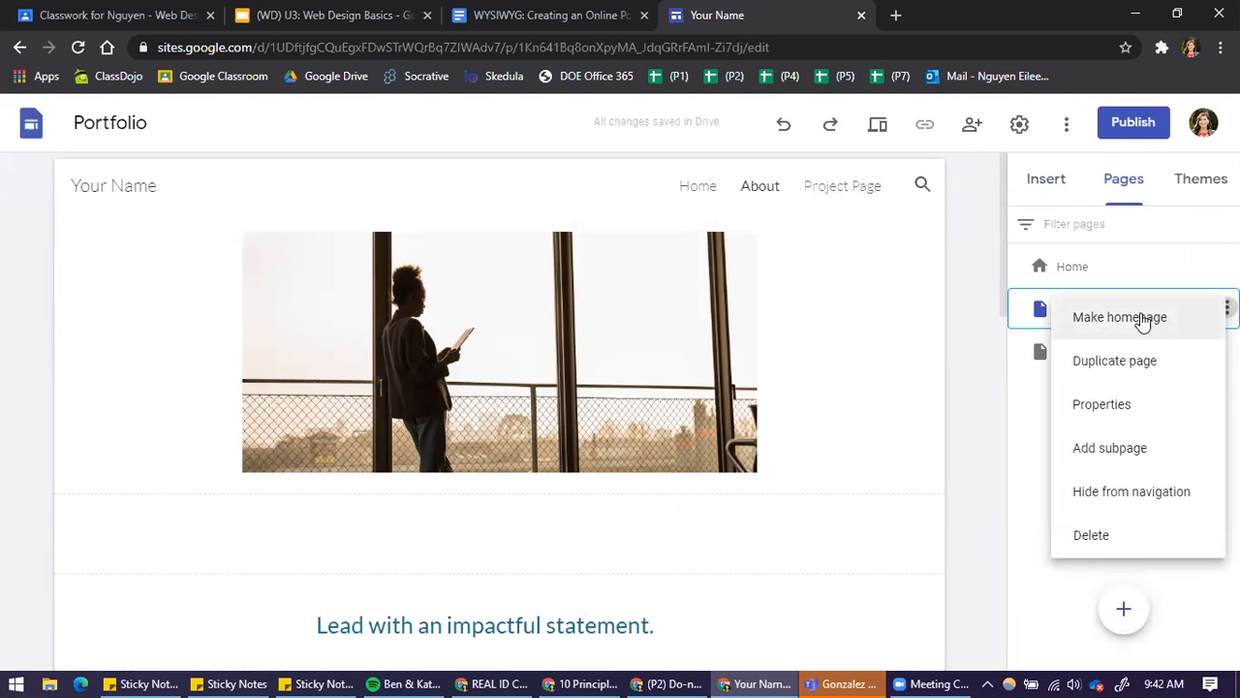
click(1141, 407)
double_click(845, 381)
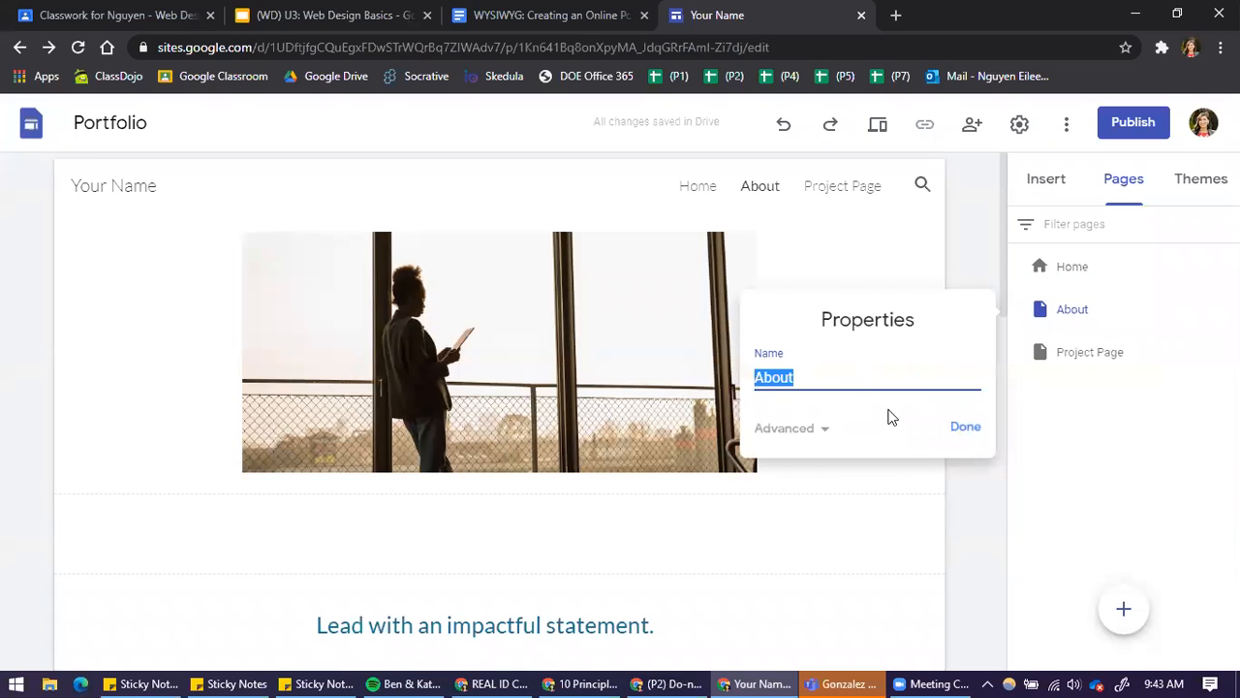
click(977, 425)
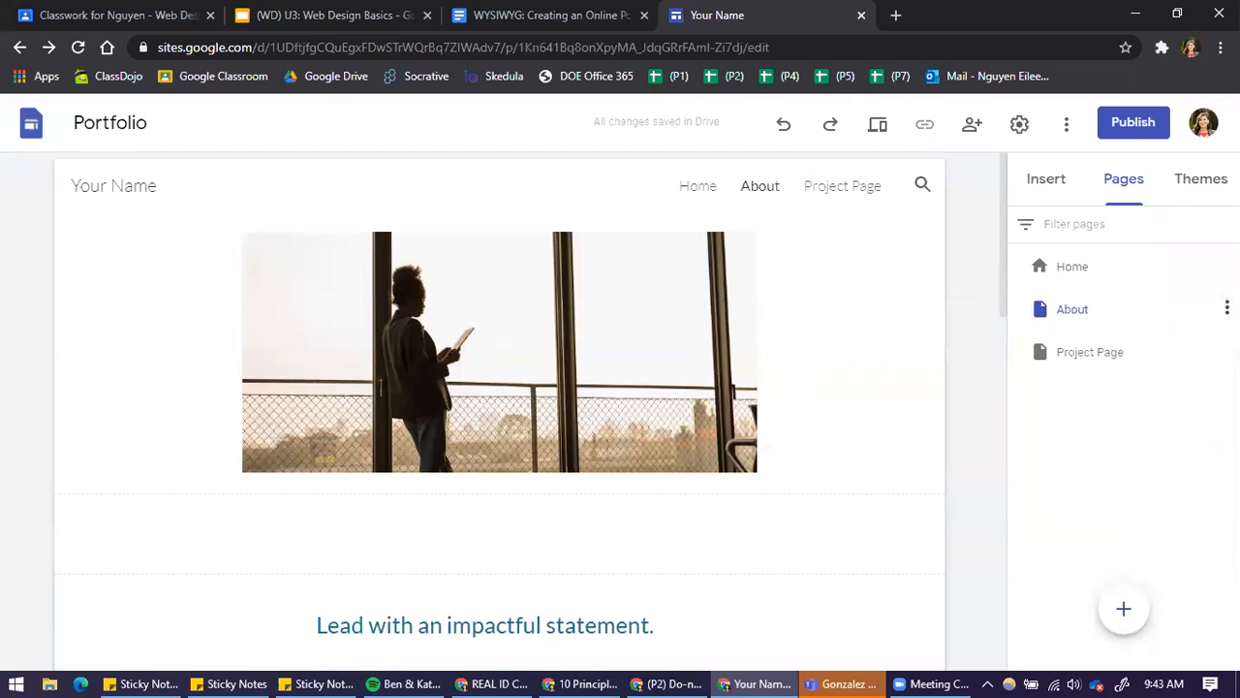
Delete the About page and the Project Page from the site
click(1226, 308)
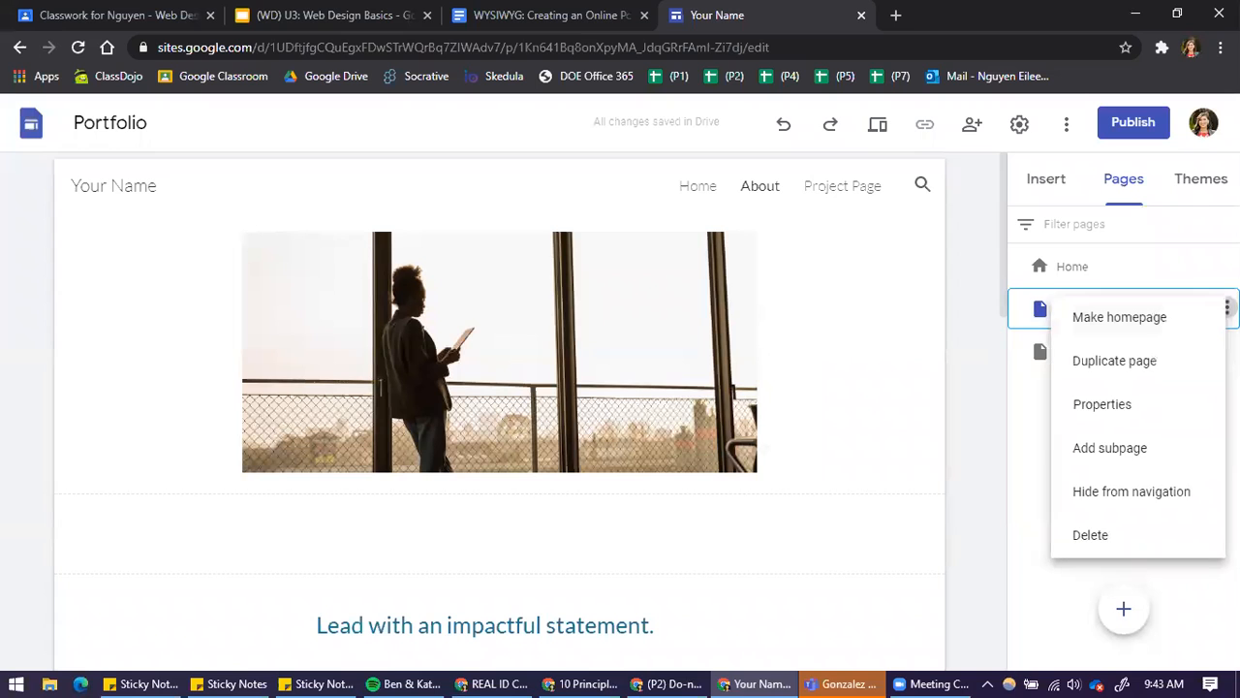
click(1186, 536)
click(1226, 308)
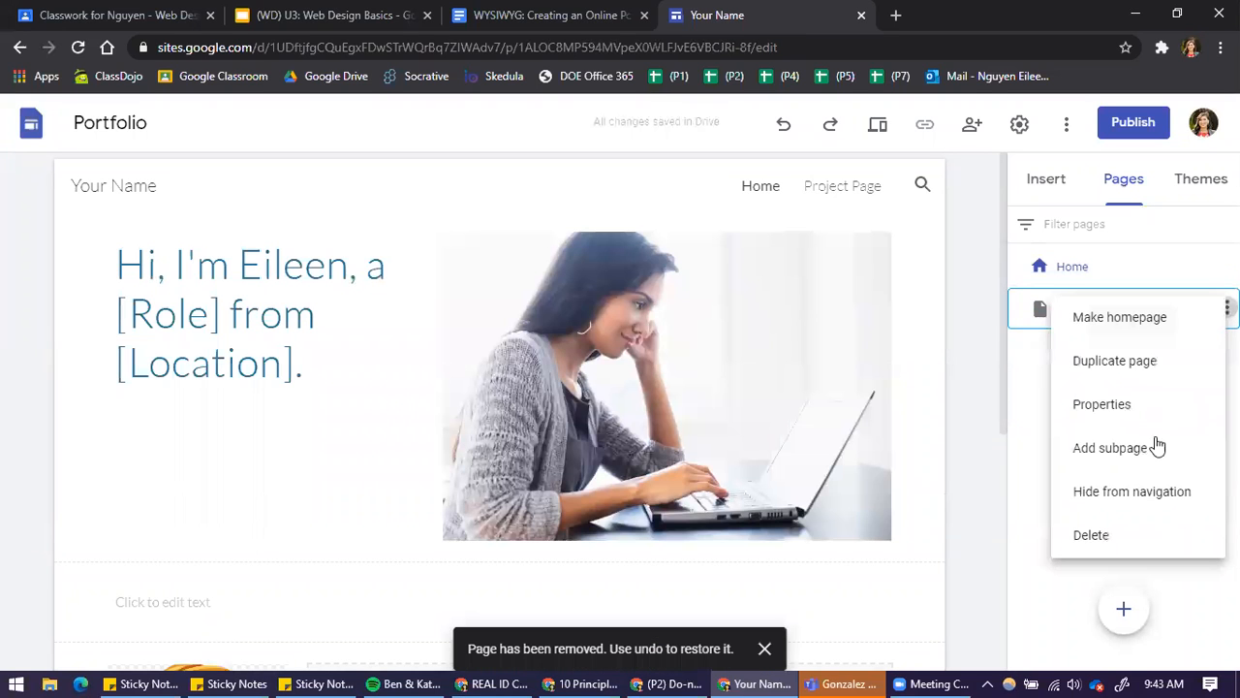
click(1119, 535)
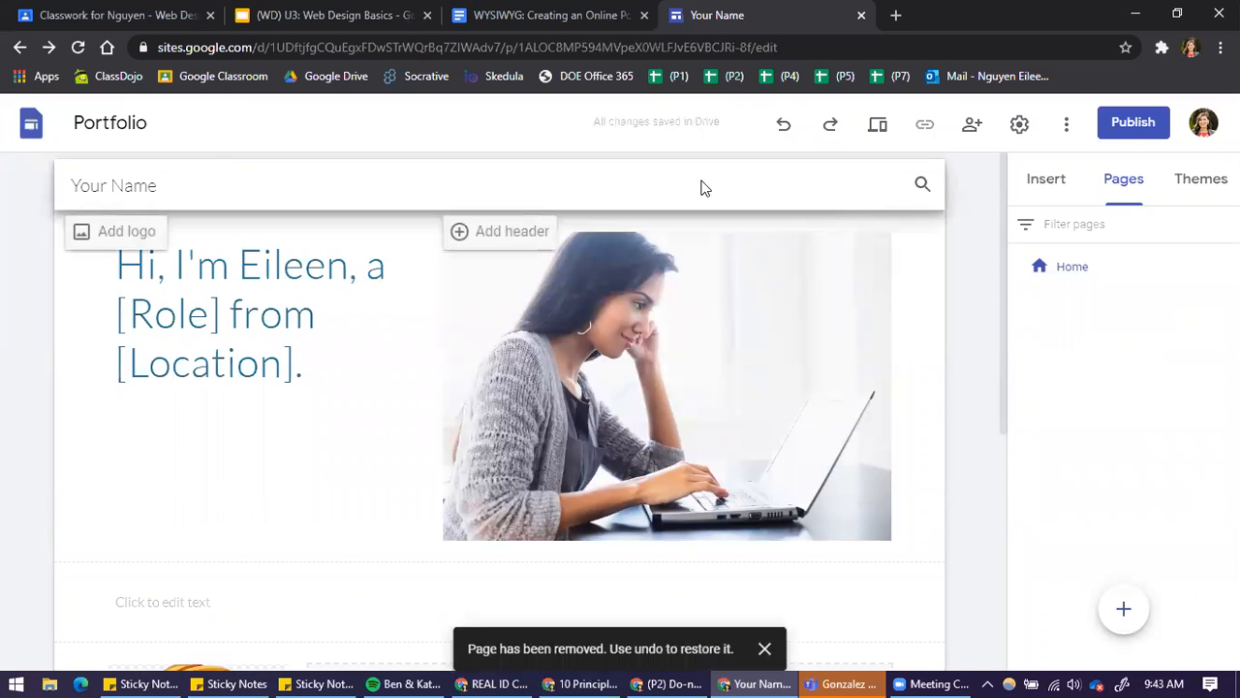
Add a new page named Resume to the site
click(1125, 610)
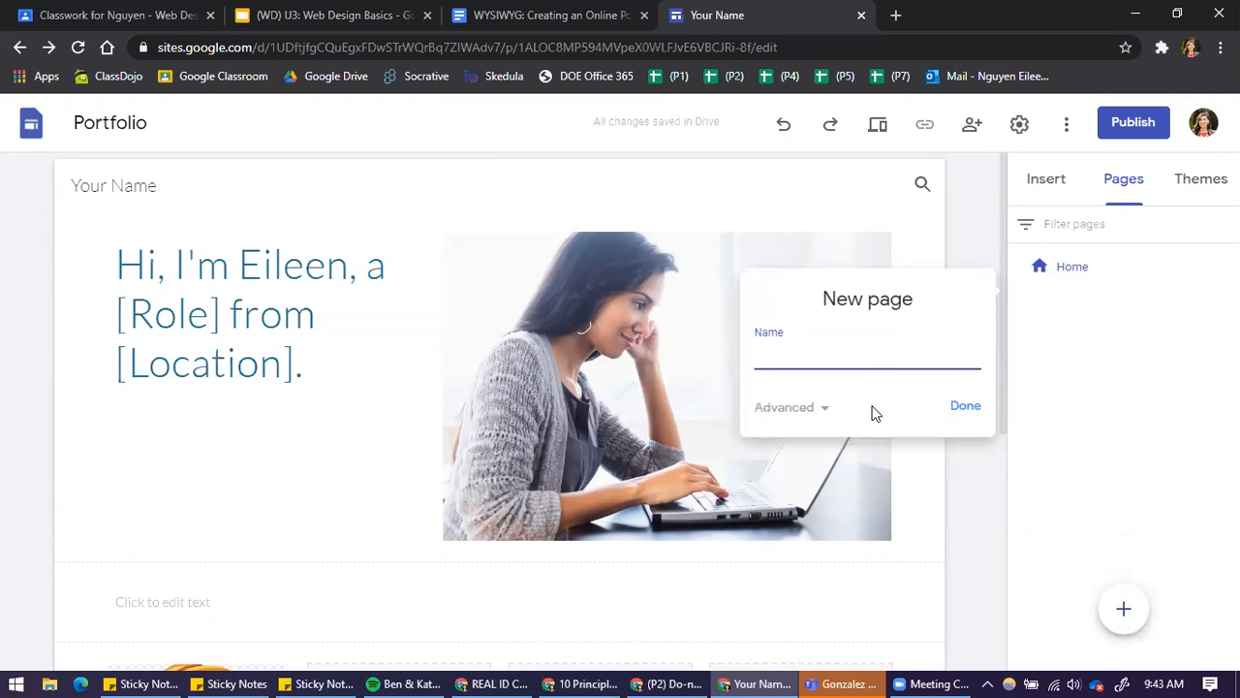
text(Resume)
key(Return)
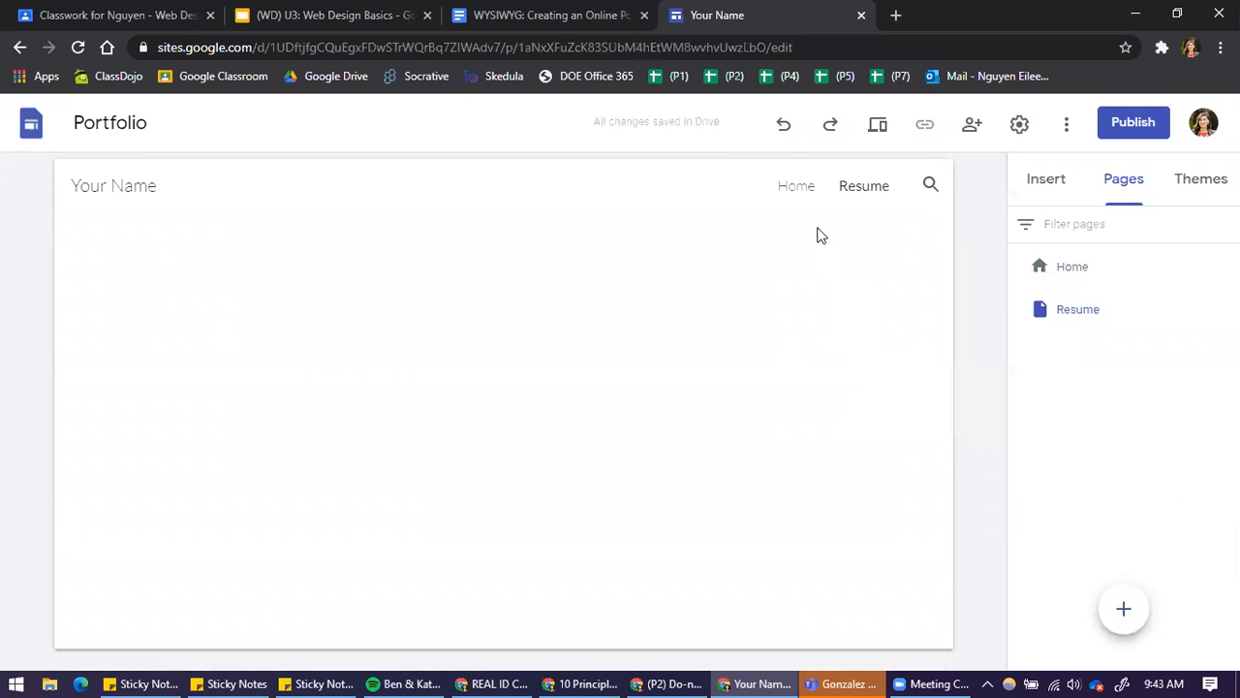
Look through the Google Drive folders and files available for insertion on the Resume page, and close them without inserting anything
click(1056, 182)
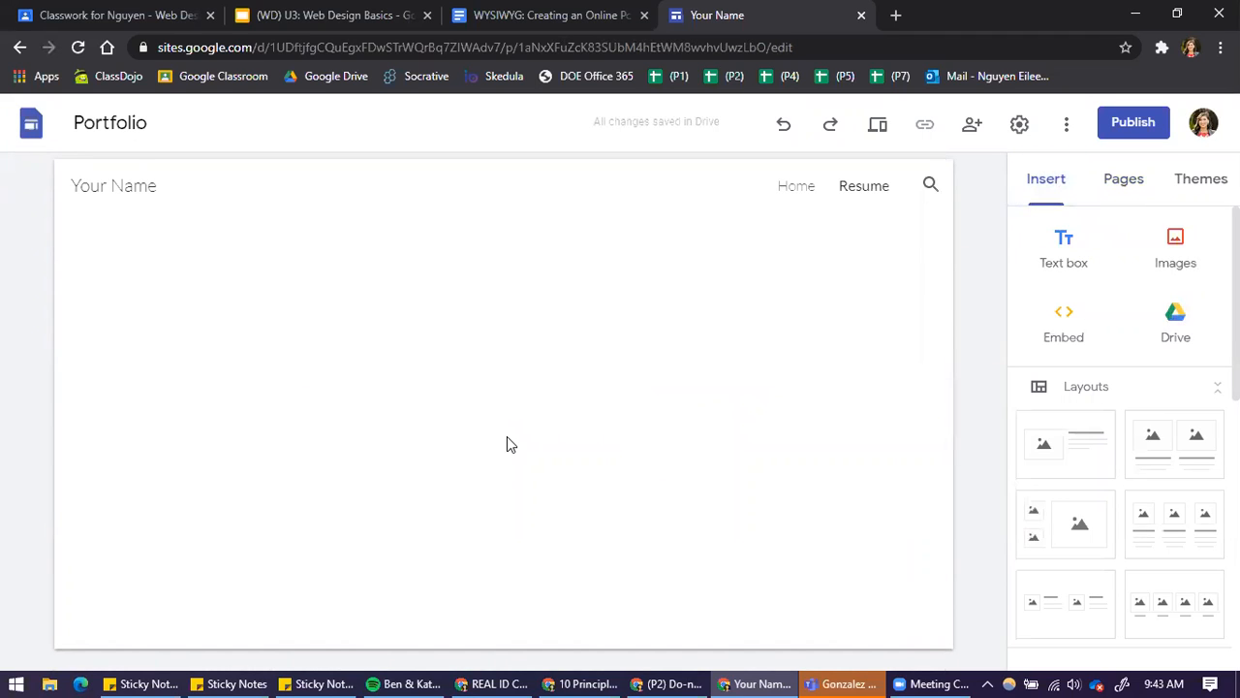
click(1173, 327)
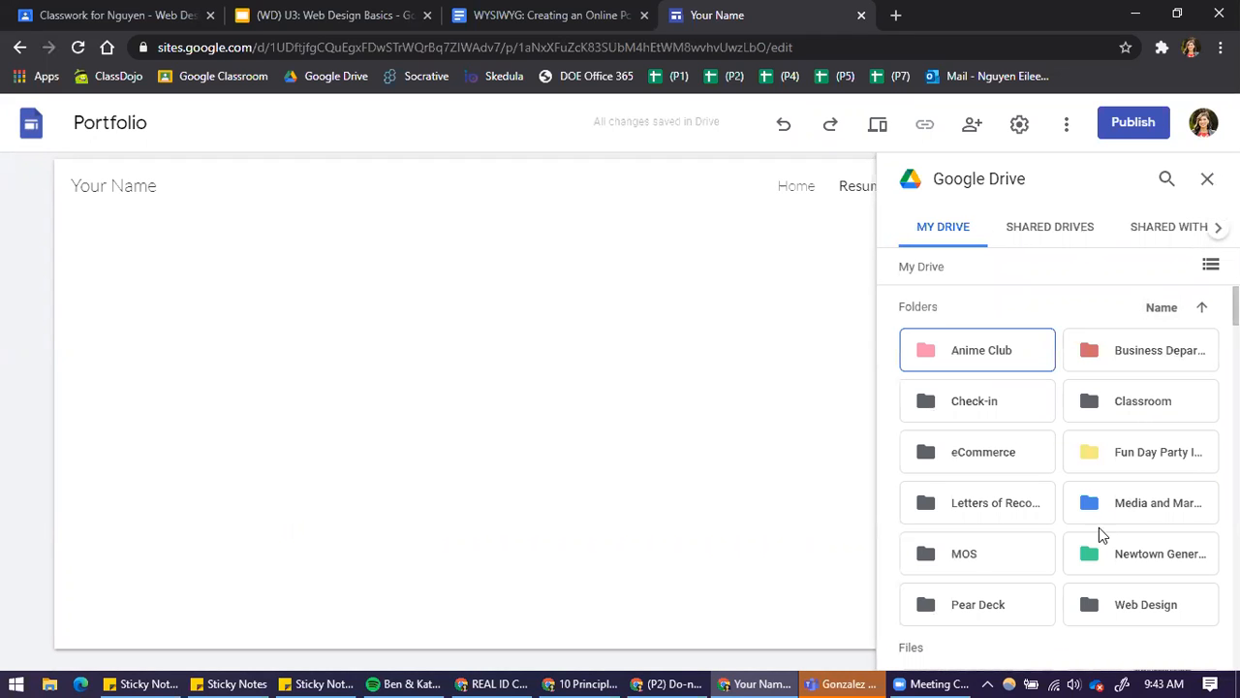
scroll(1086, 475, down, 4)
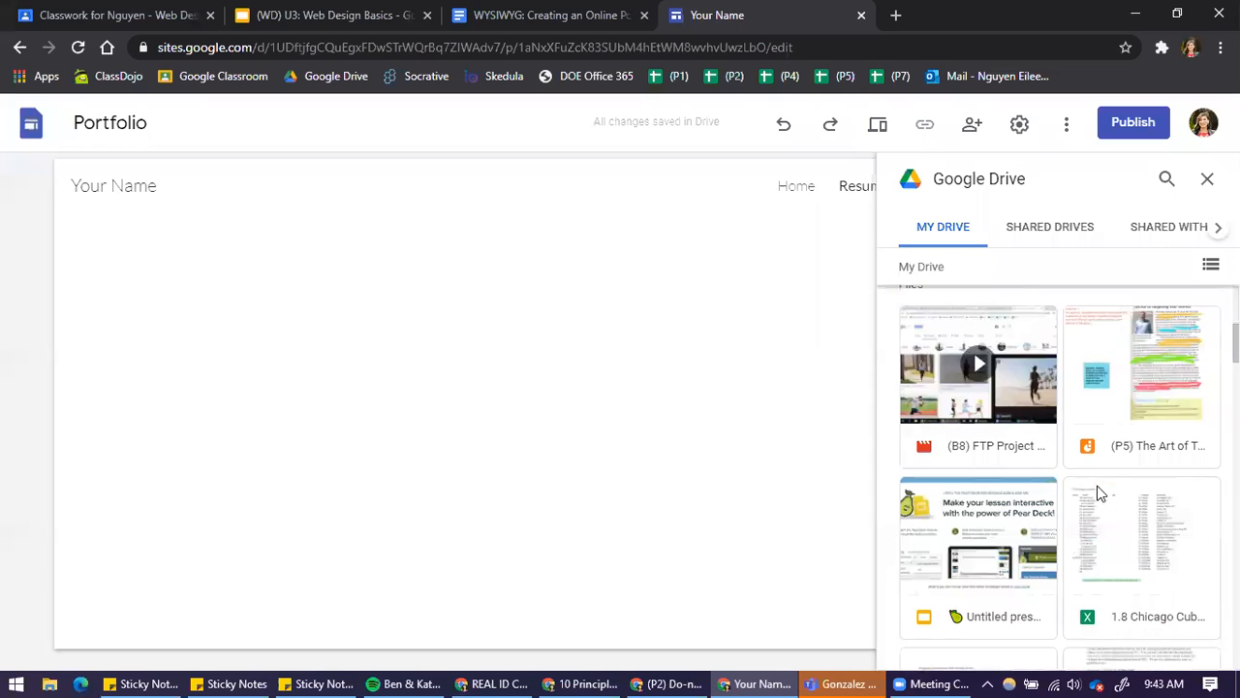
scroll(1168, 485, up, 4)
click(1207, 178)
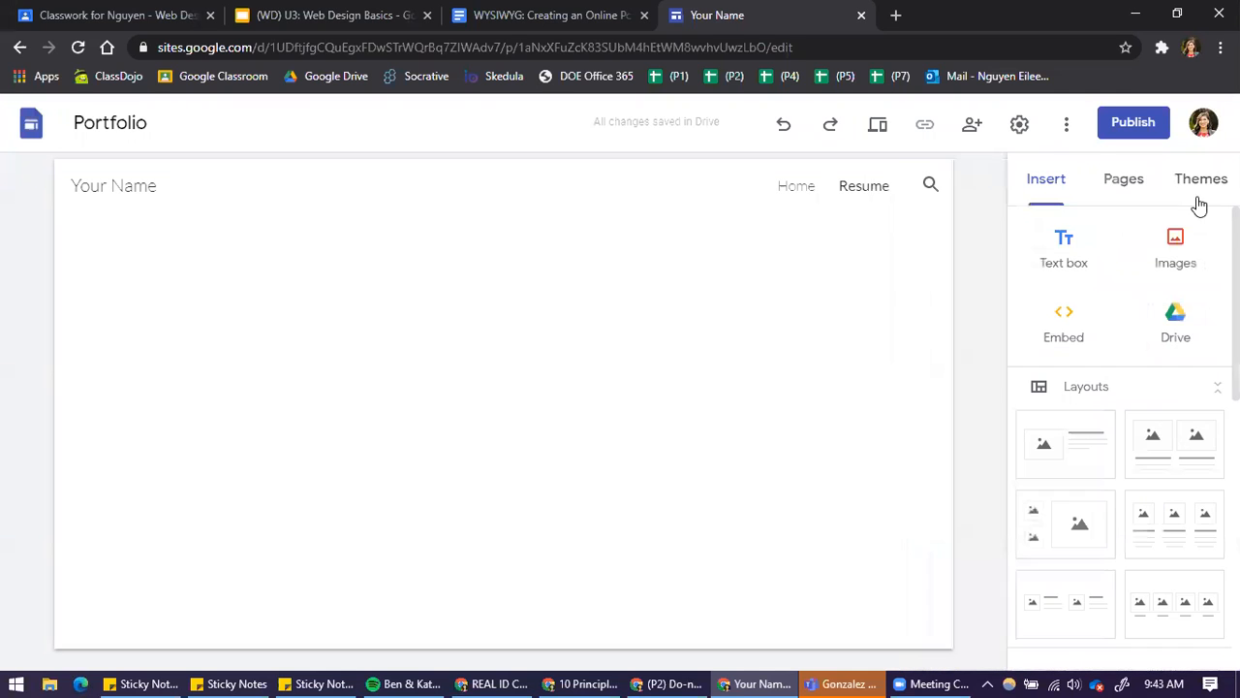
Look through the available site themes and return to the insertable elements without changing the theme
click(1189, 189)
scroll(1154, 499, down, 2)
scroll(1153, 489, up, 2)
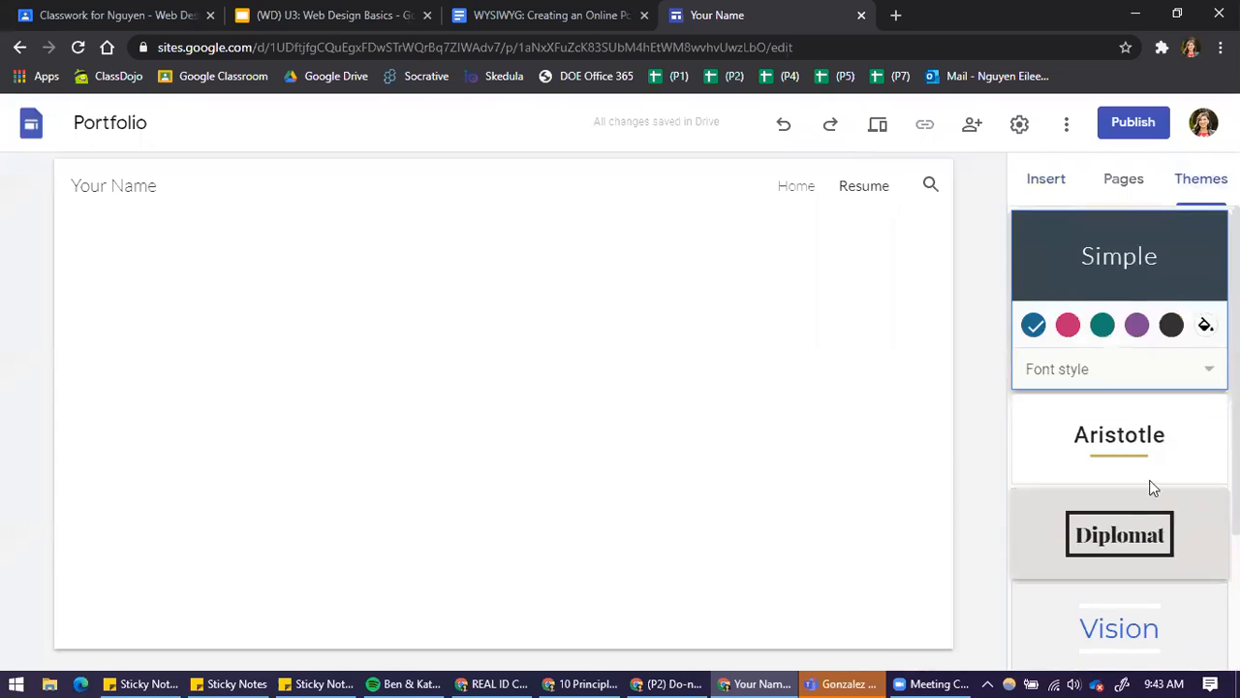
click(1044, 186)
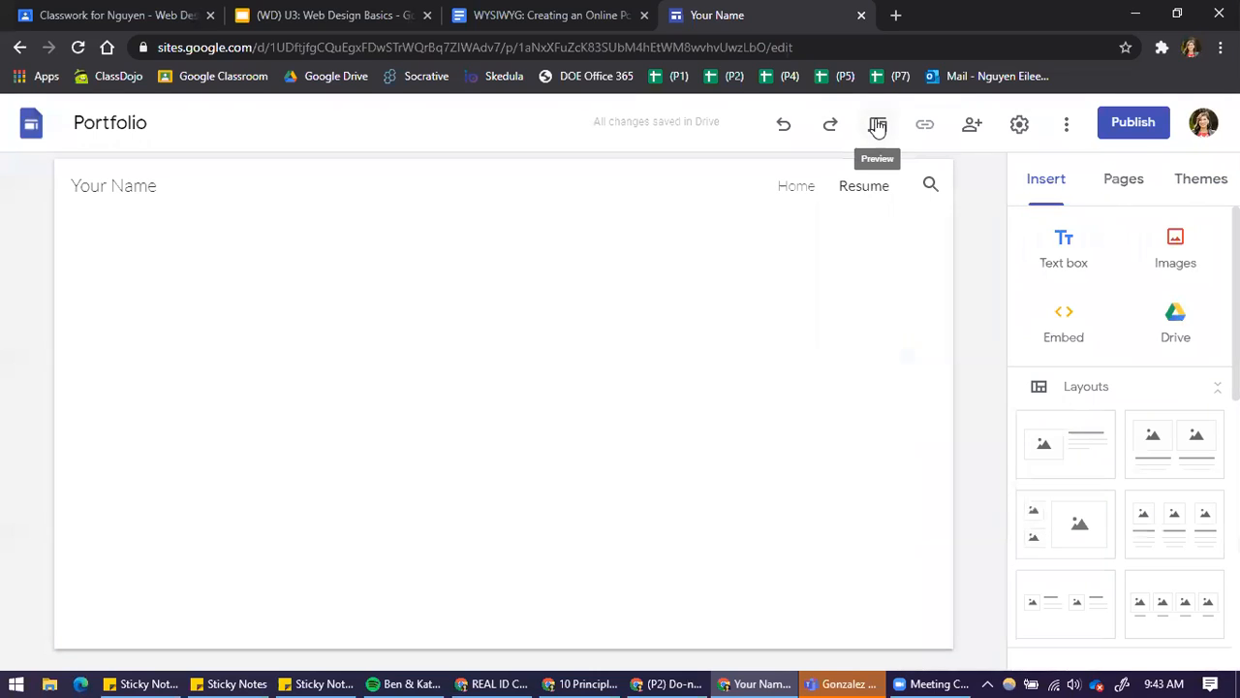
View the site's collaborator sharing settings and its additional options such as version history, and close both without changes
click(972, 127)
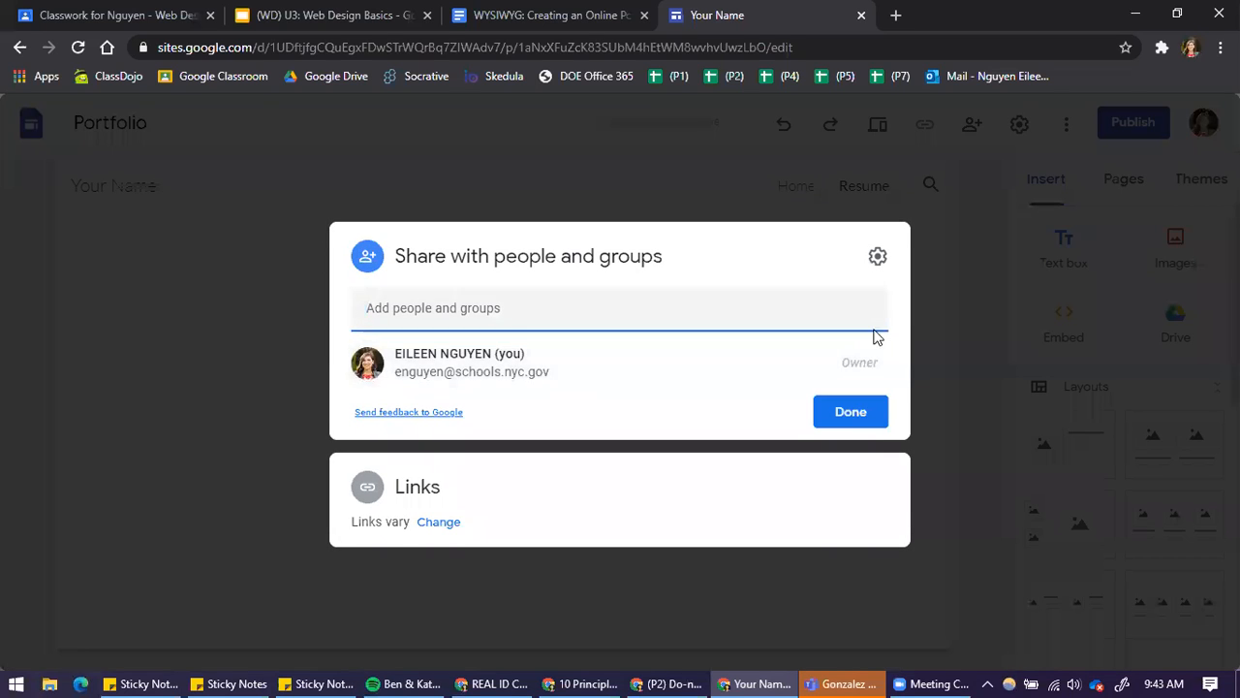
click(979, 368)
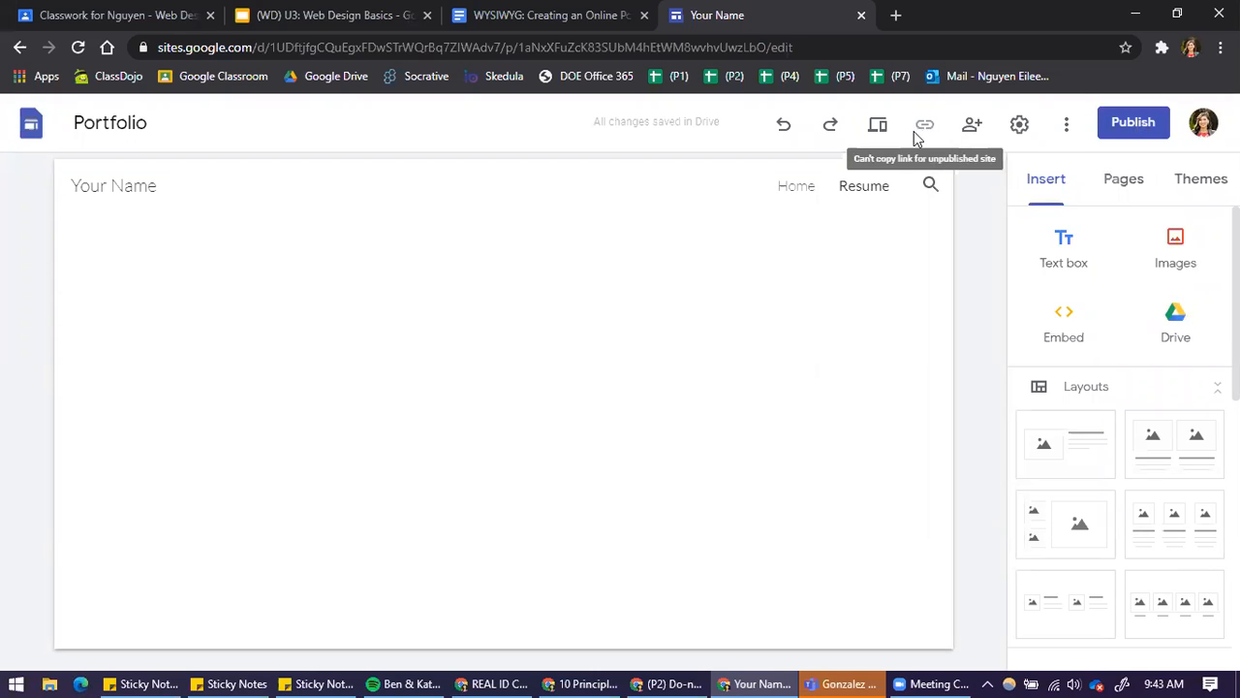
click(1071, 125)
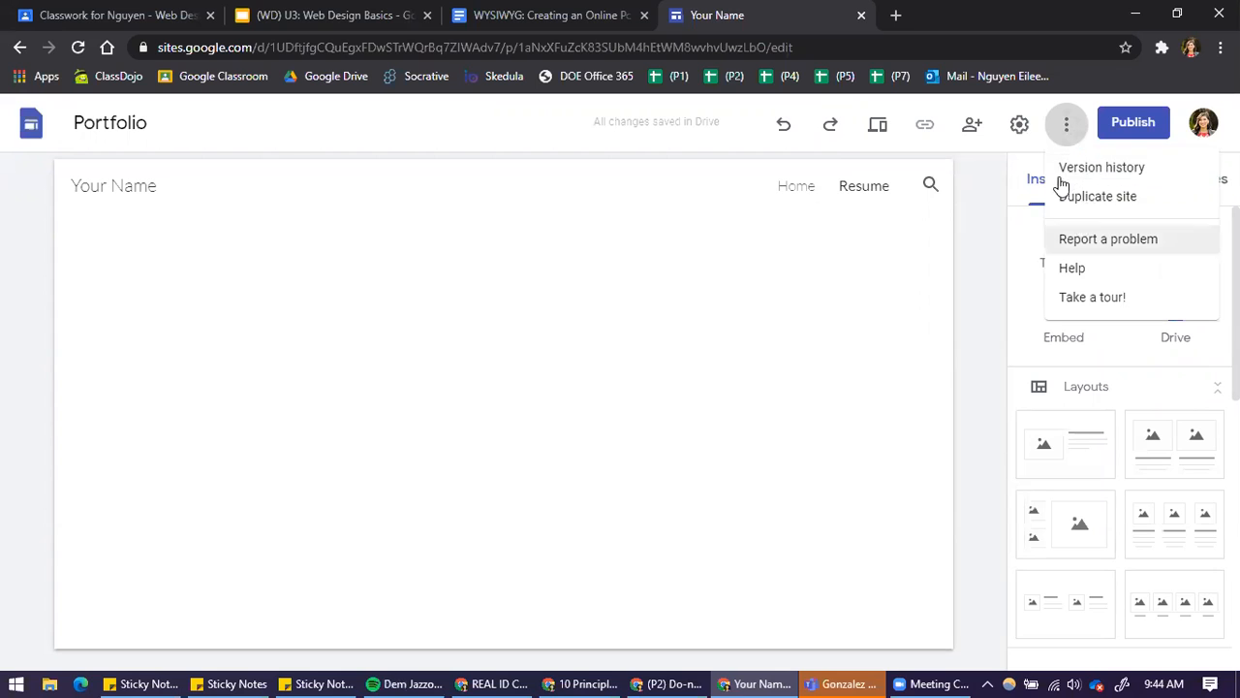
click(990, 399)
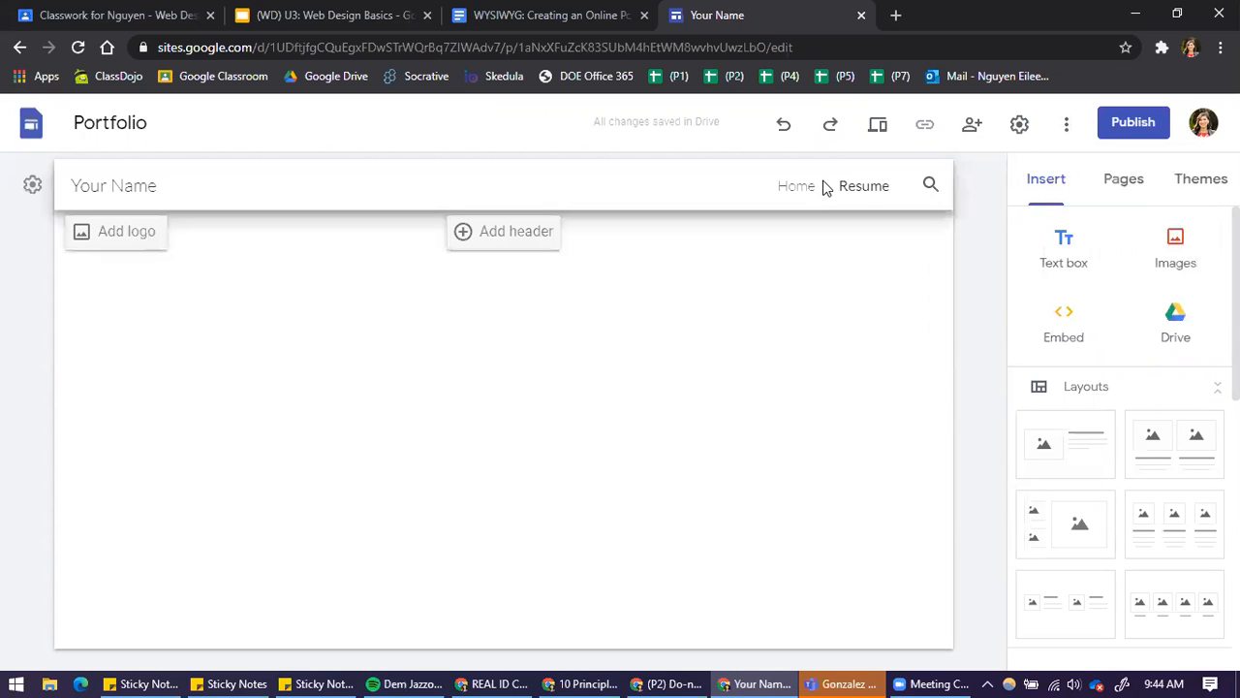
Return to the site's Home page and look over its content
click(793, 189)
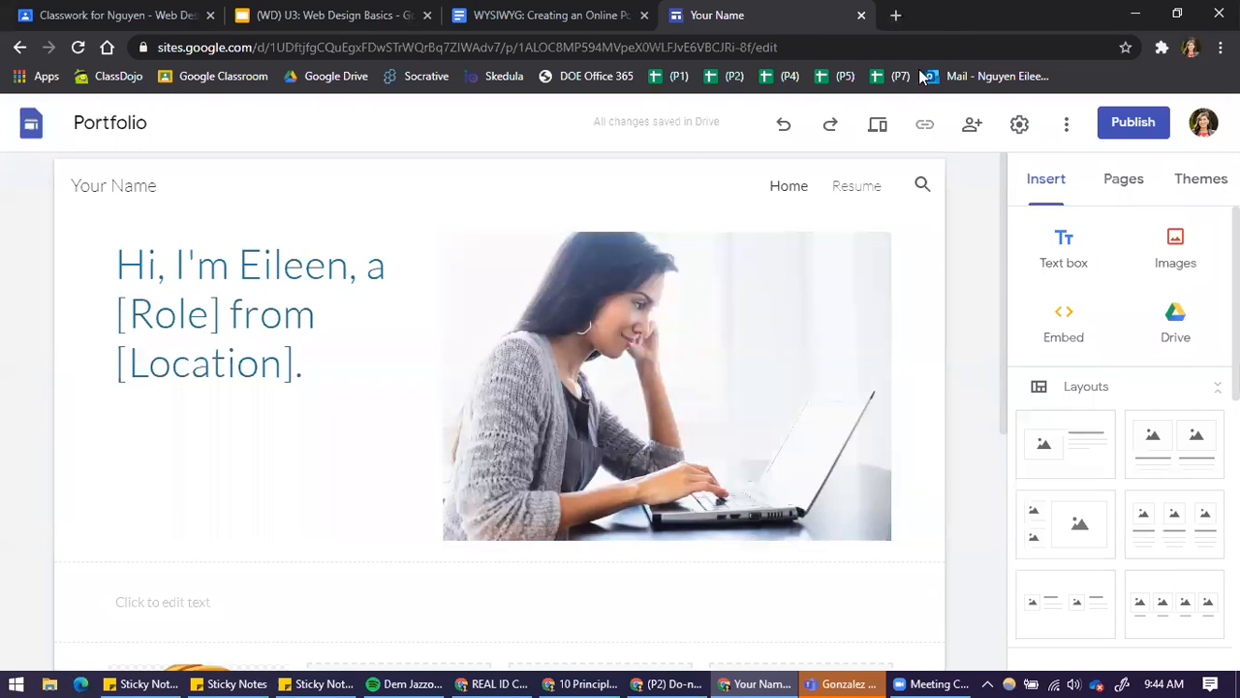
click(16, 683)
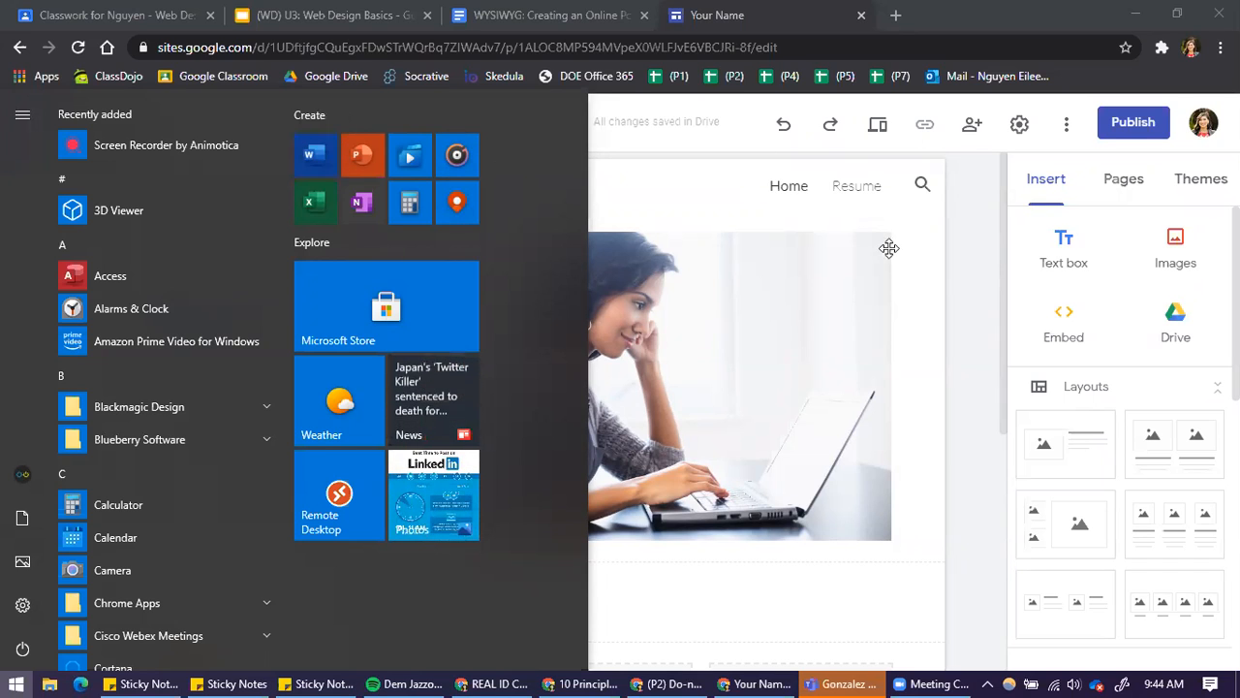
click(978, 275)
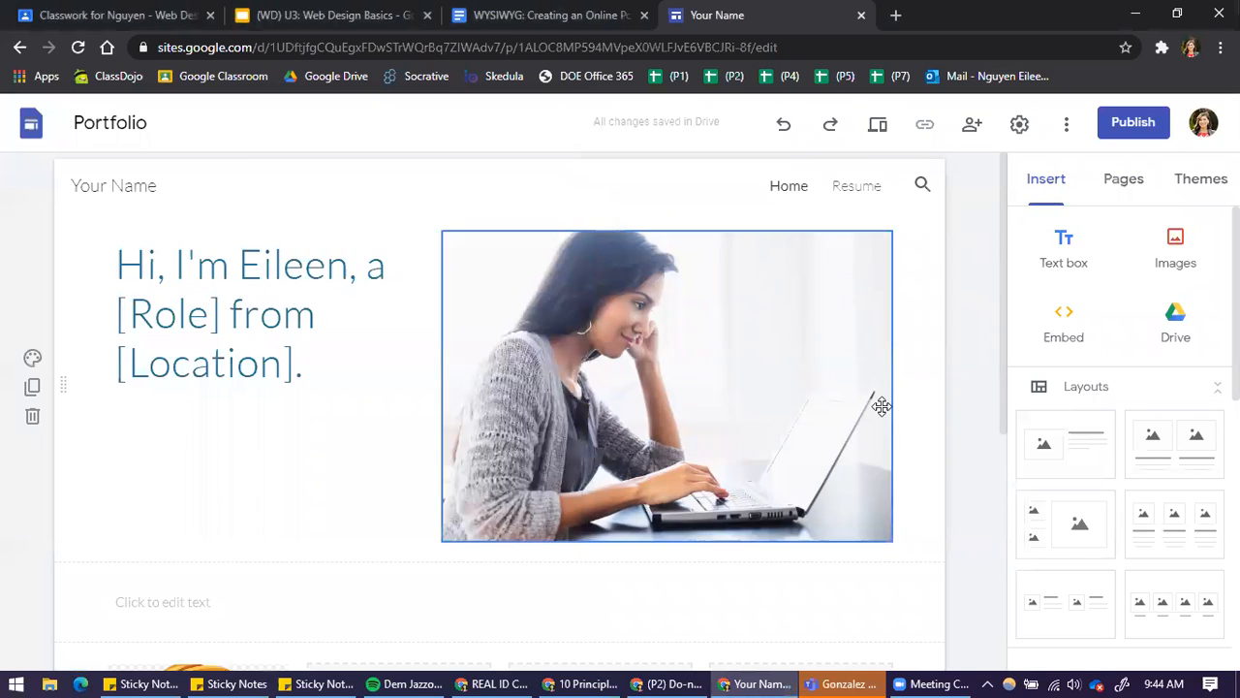
scroll(986, 445, down, 5)
scroll(993, 482, up, 5)
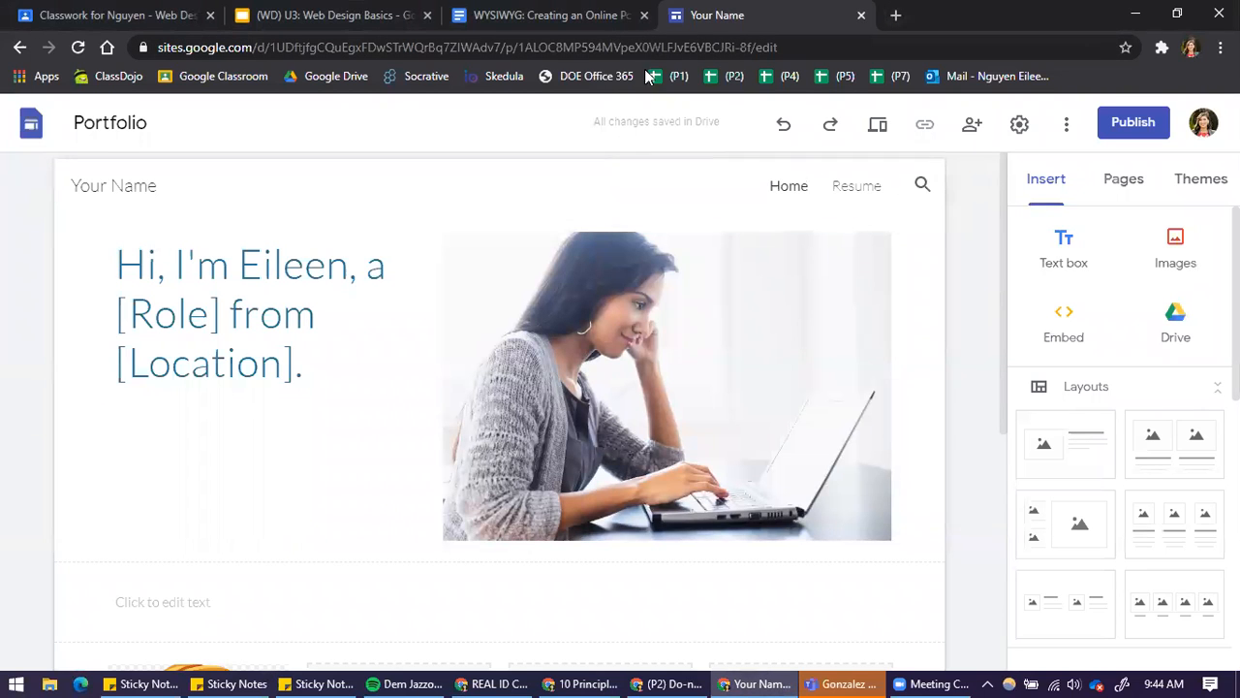
Open Google Drive in a new browser tab and go to the Web Design folder
click(896, 16)
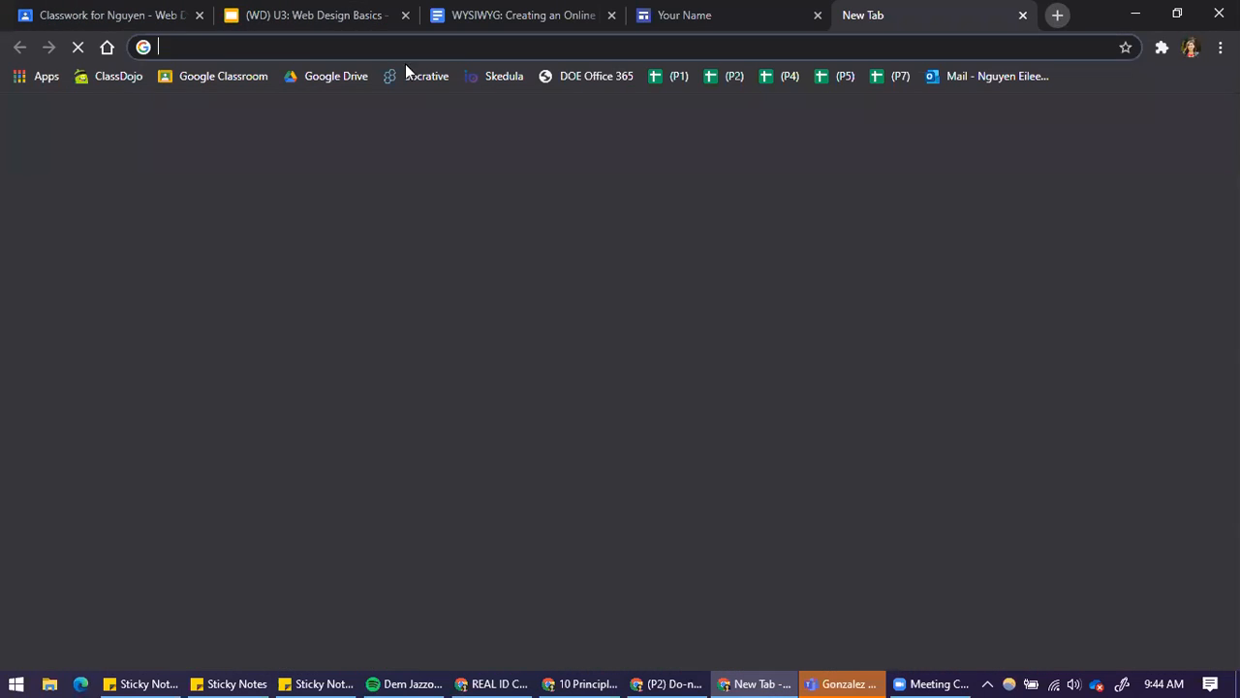
click(321, 83)
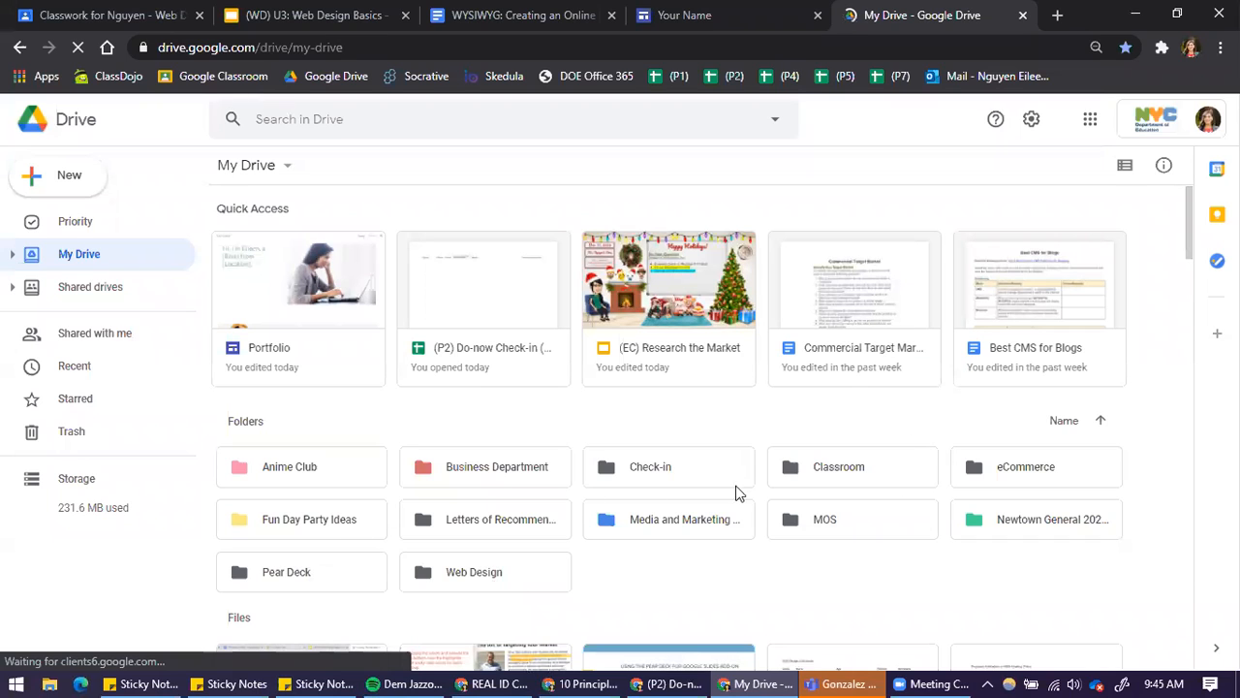
click(503, 575)
double_click(503, 575)
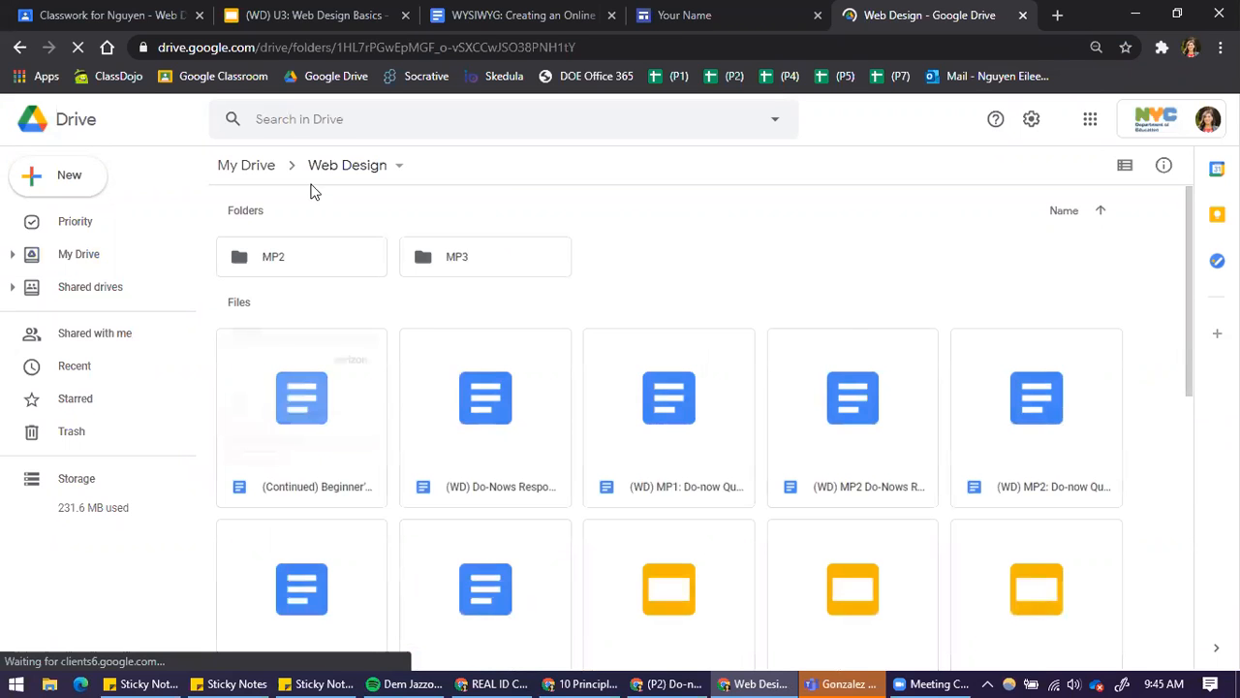
Start a new Google Docs document from a template inside the Web Design folder
click(57, 182)
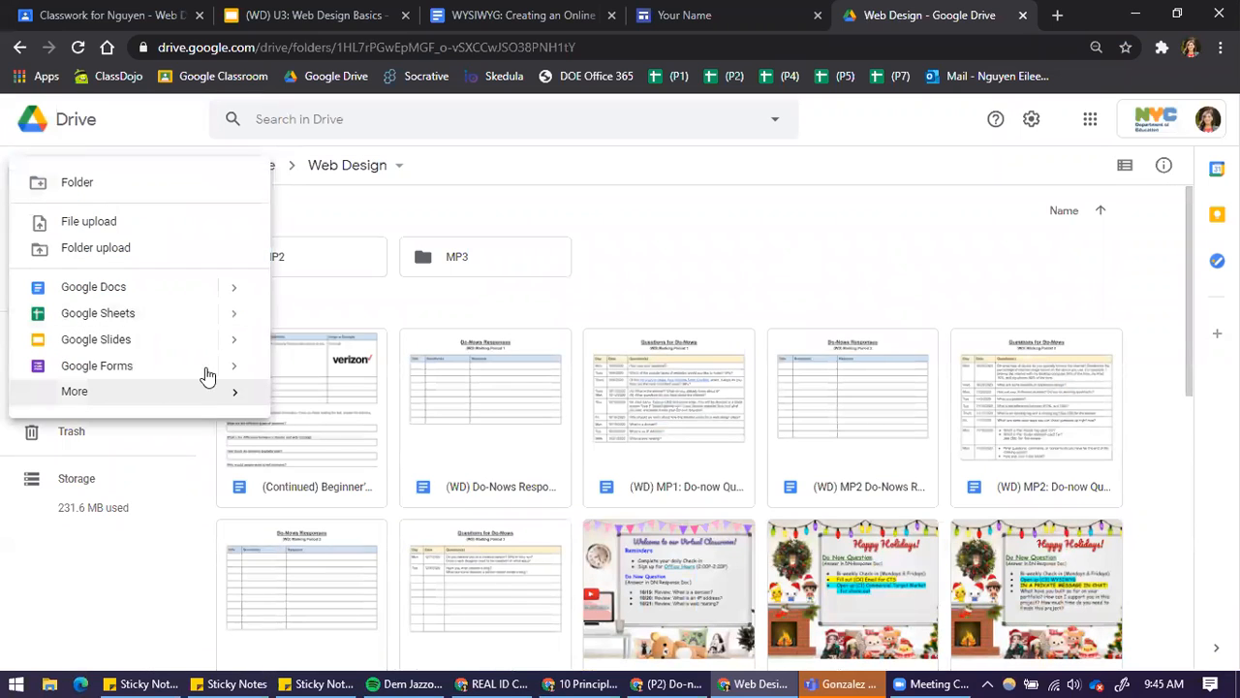
mouse_move(240, 289)
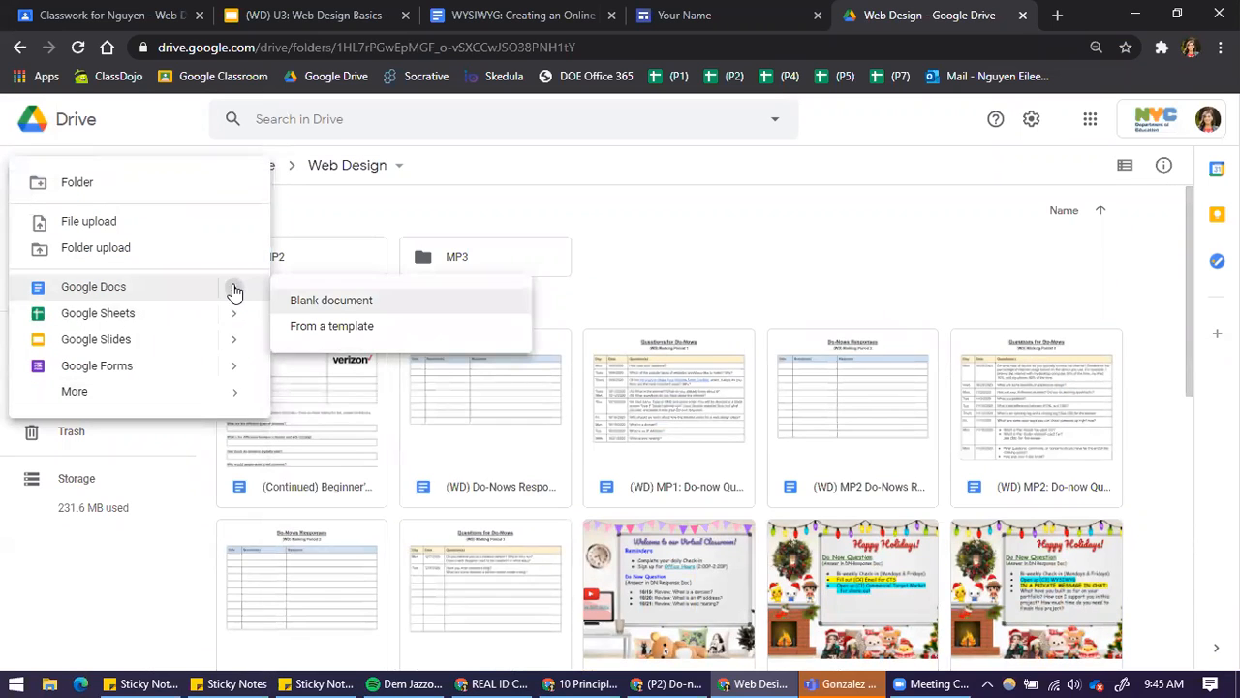
click(332, 328)
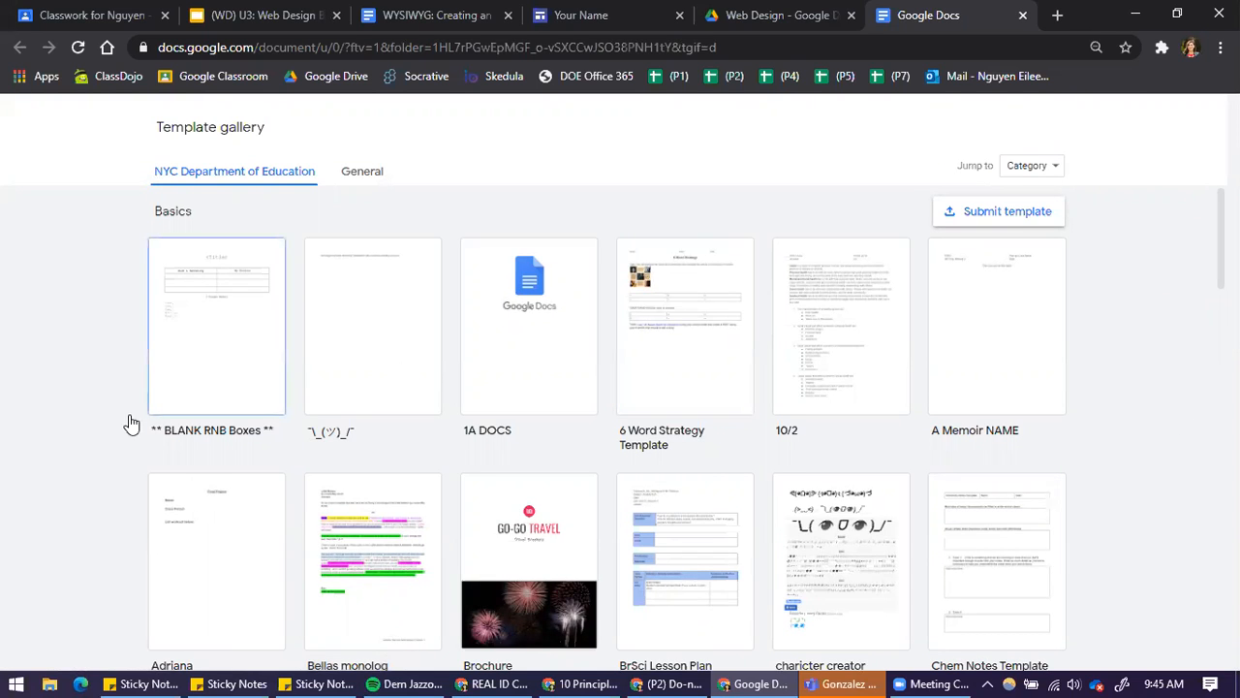
Create the document from the Spearmint resume template in the General template gallery
scroll(131, 490, down, 10)
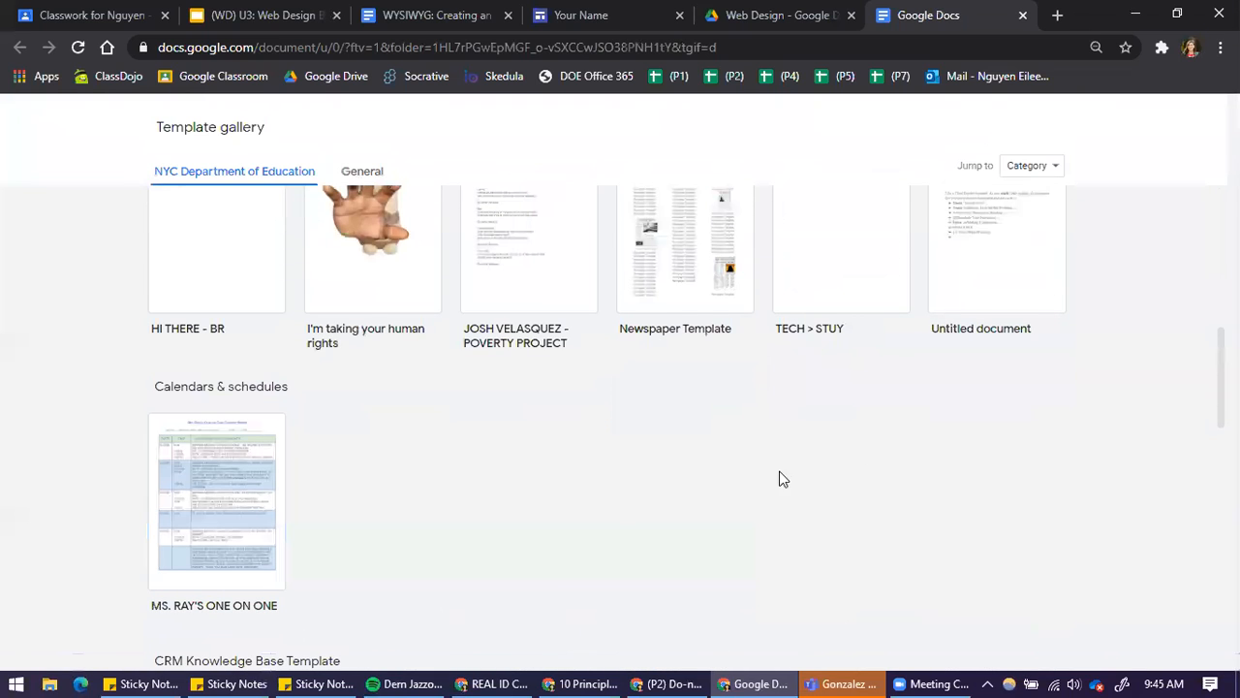
scroll(471, 456, up, 10)
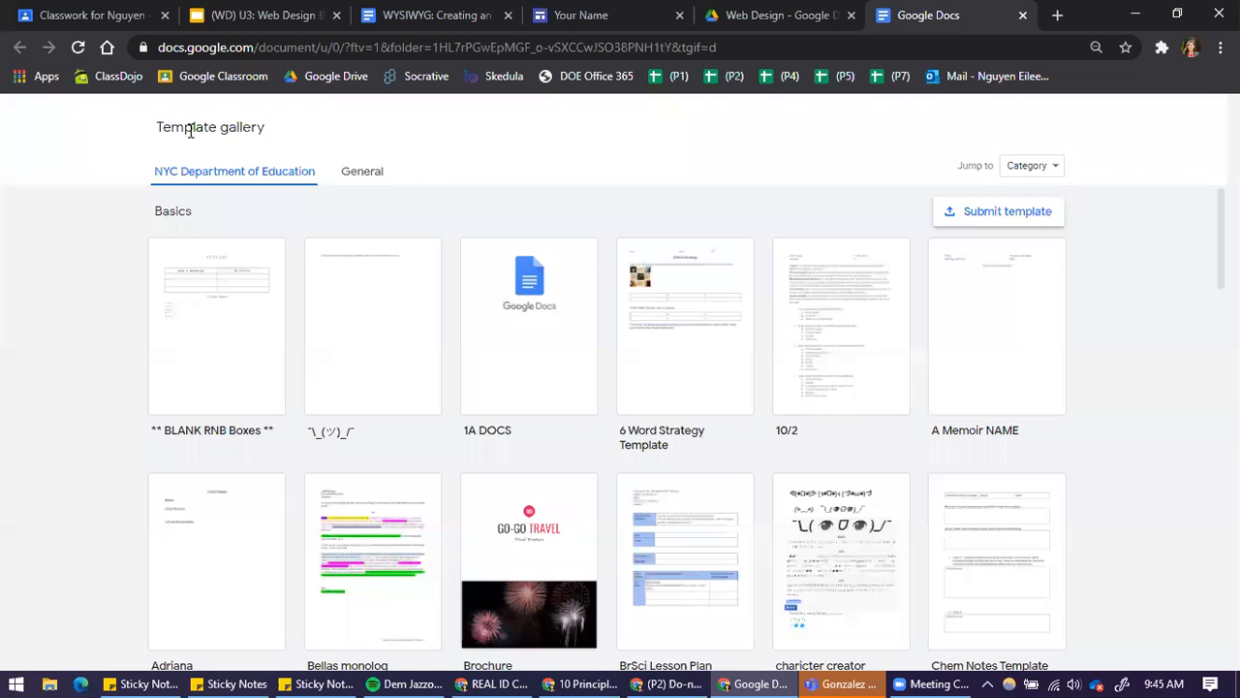
click(370, 178)
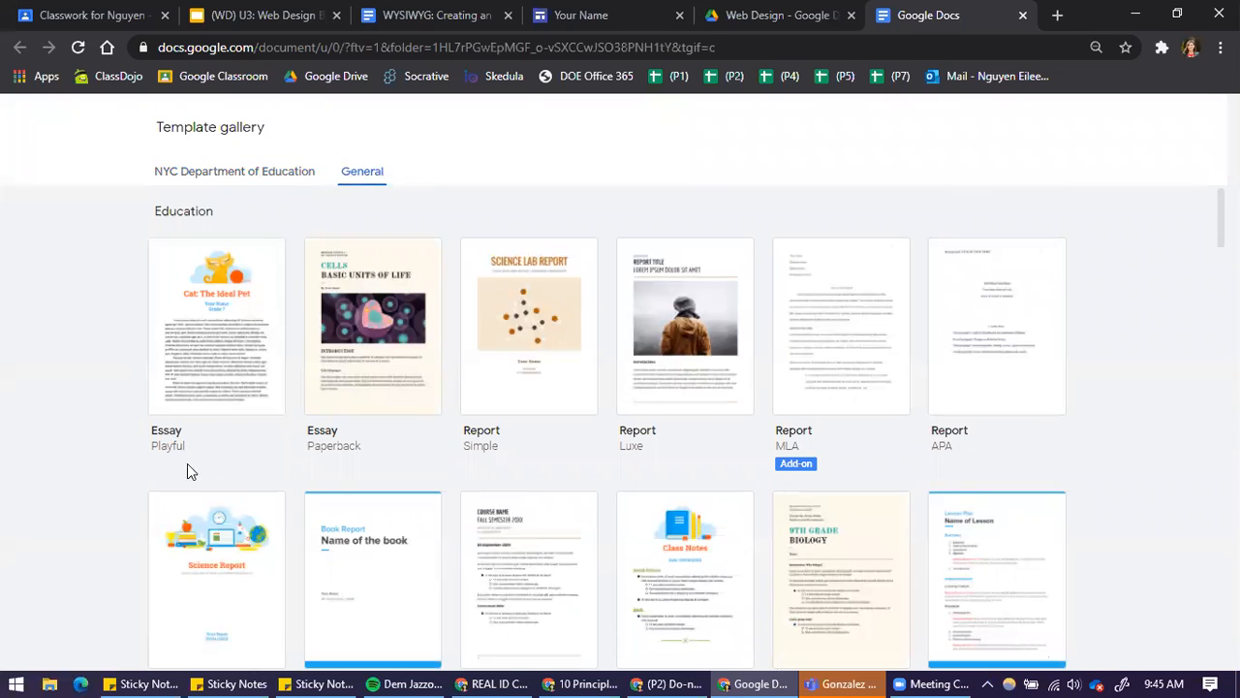
scroll(188, 468, down, 5)
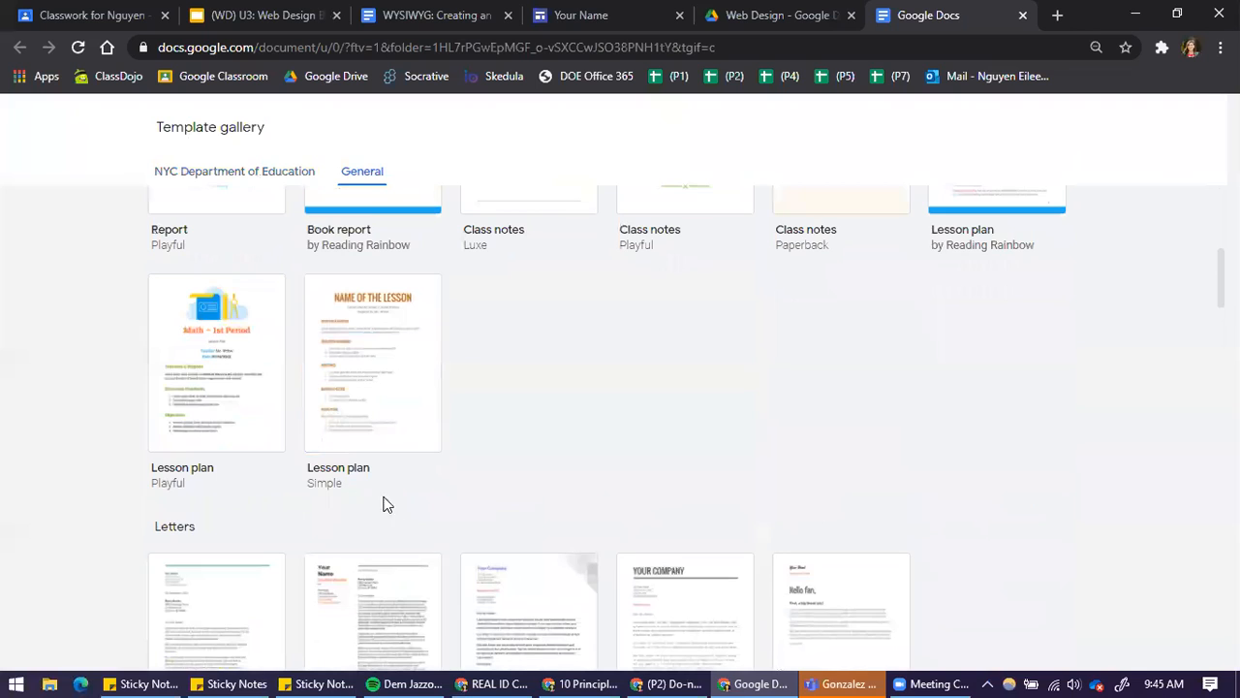
scroll(349, 503, down, 4)
scroll(184, 448, down, 2)
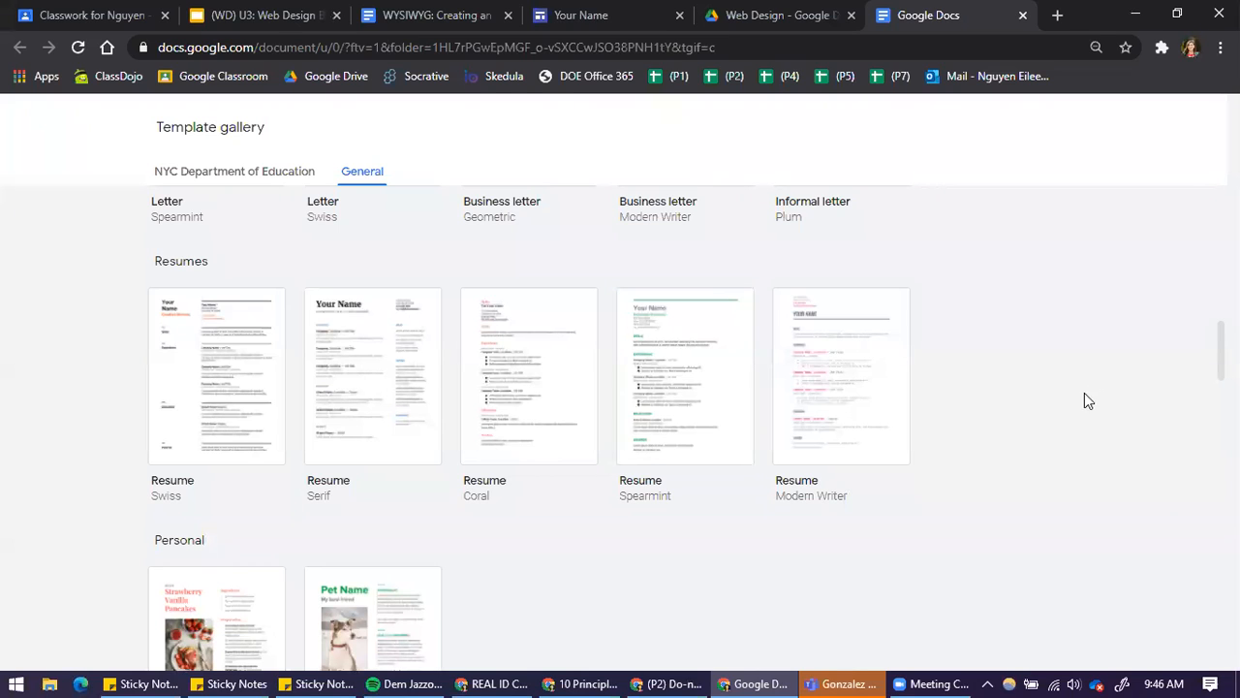
click(663, 394)
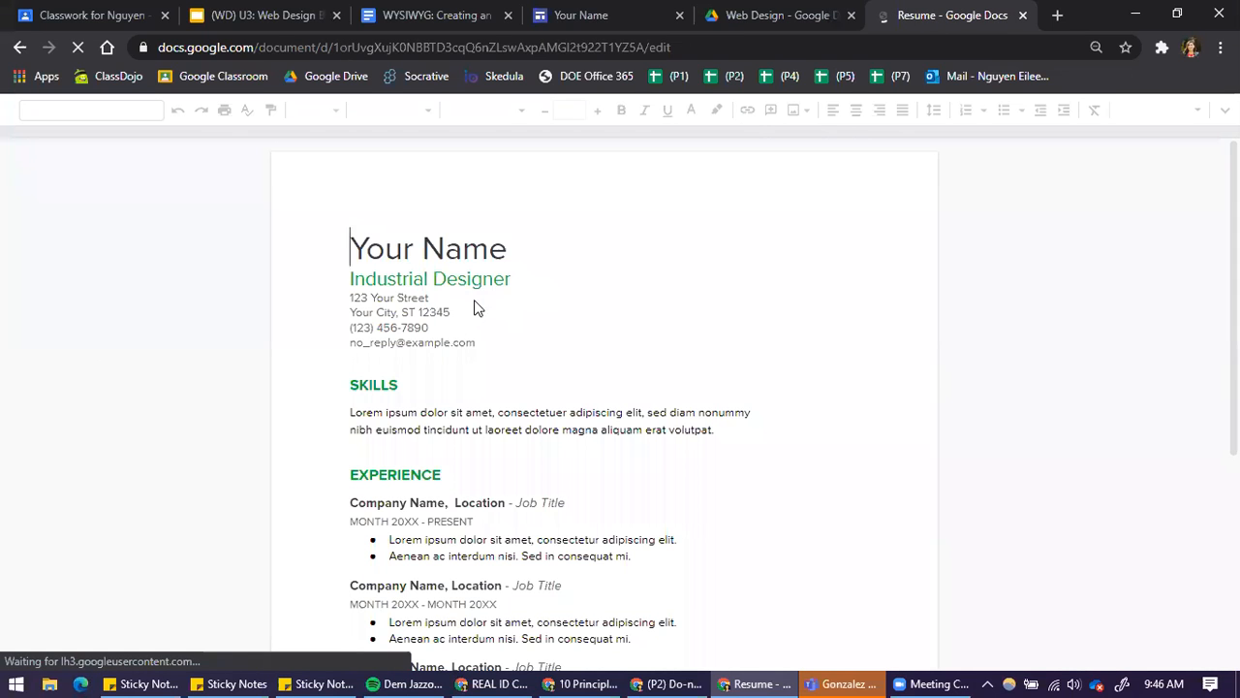
Replace the placeholder name at the head of the resume with the owner's full name and set the title beneath it to Business Teacher
scroll(612, 415, down, 4)
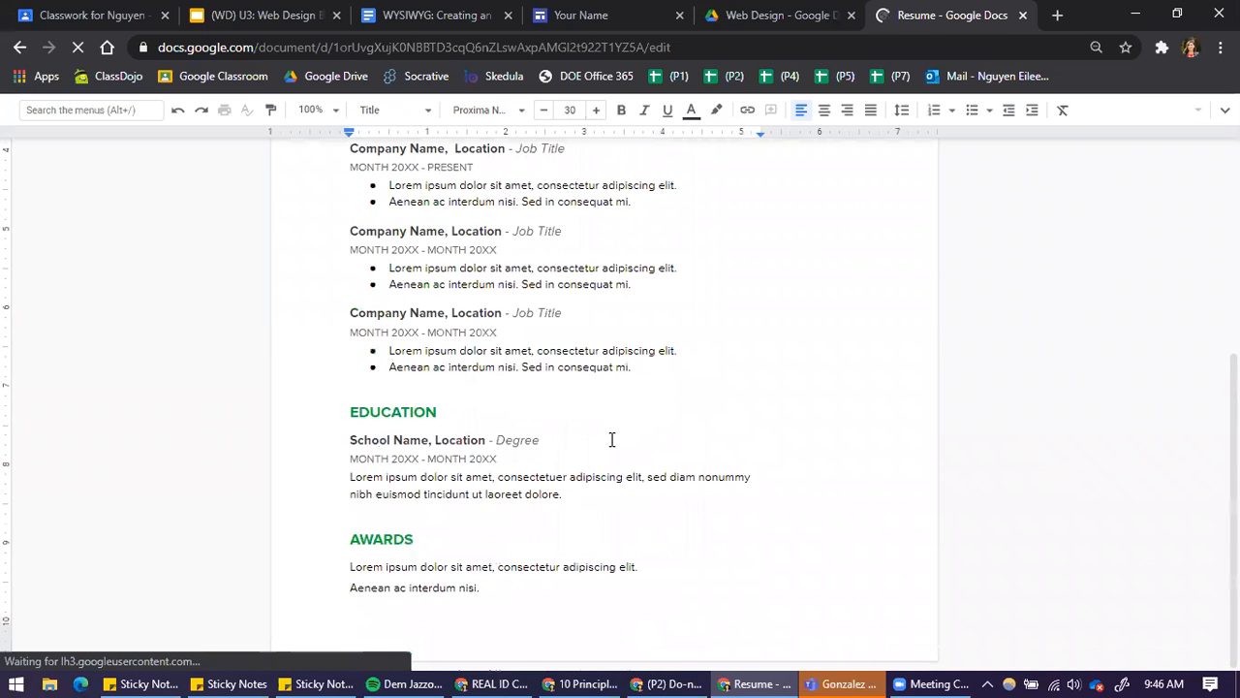
scroll(640, 484, up, 4)
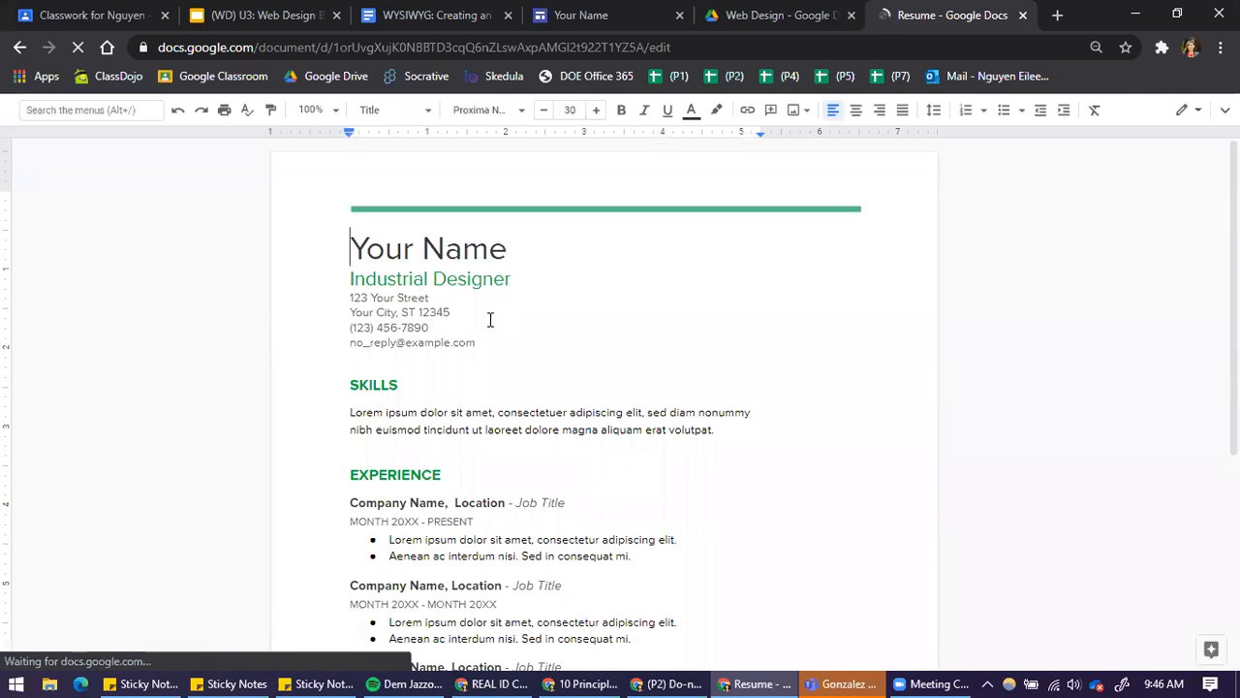
drag(352, 240, 503, 242)
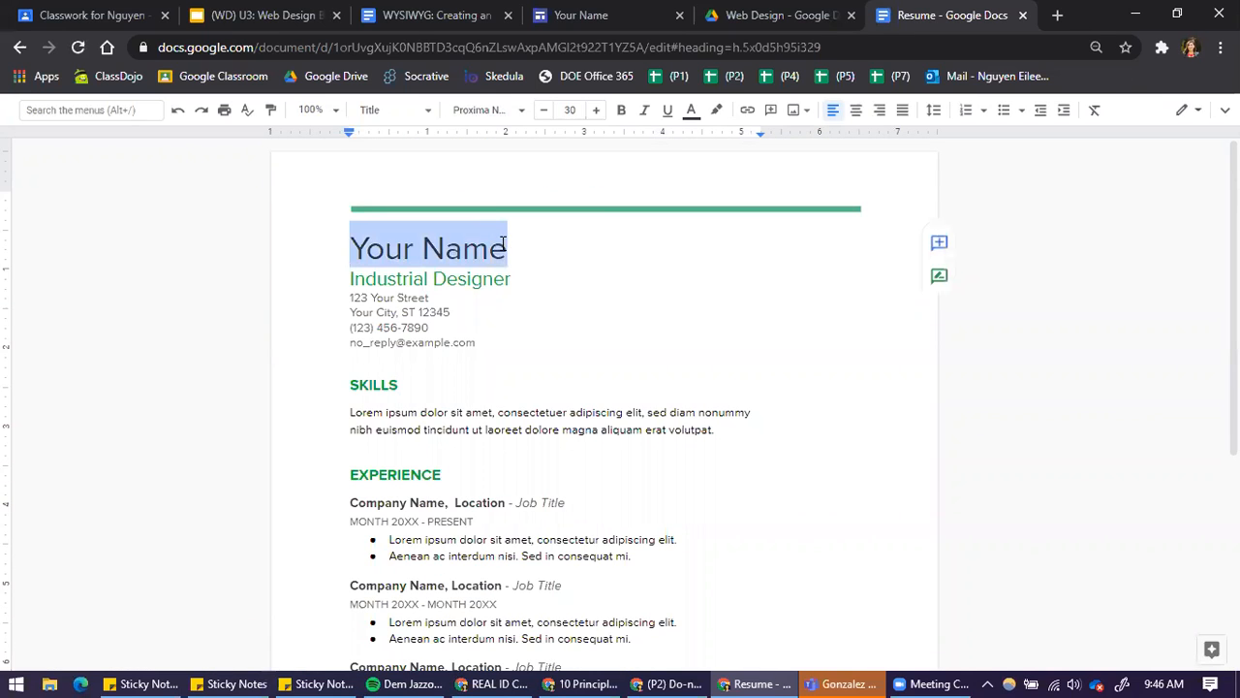
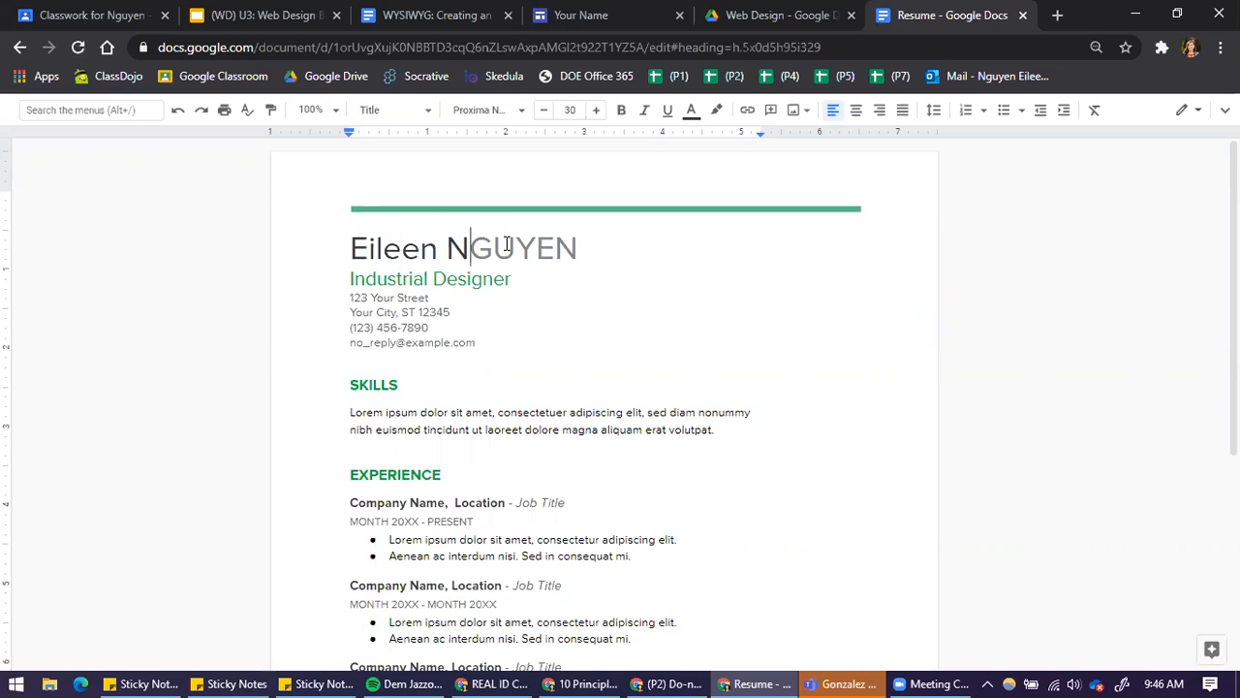
drag(515, 289, 352, 282)
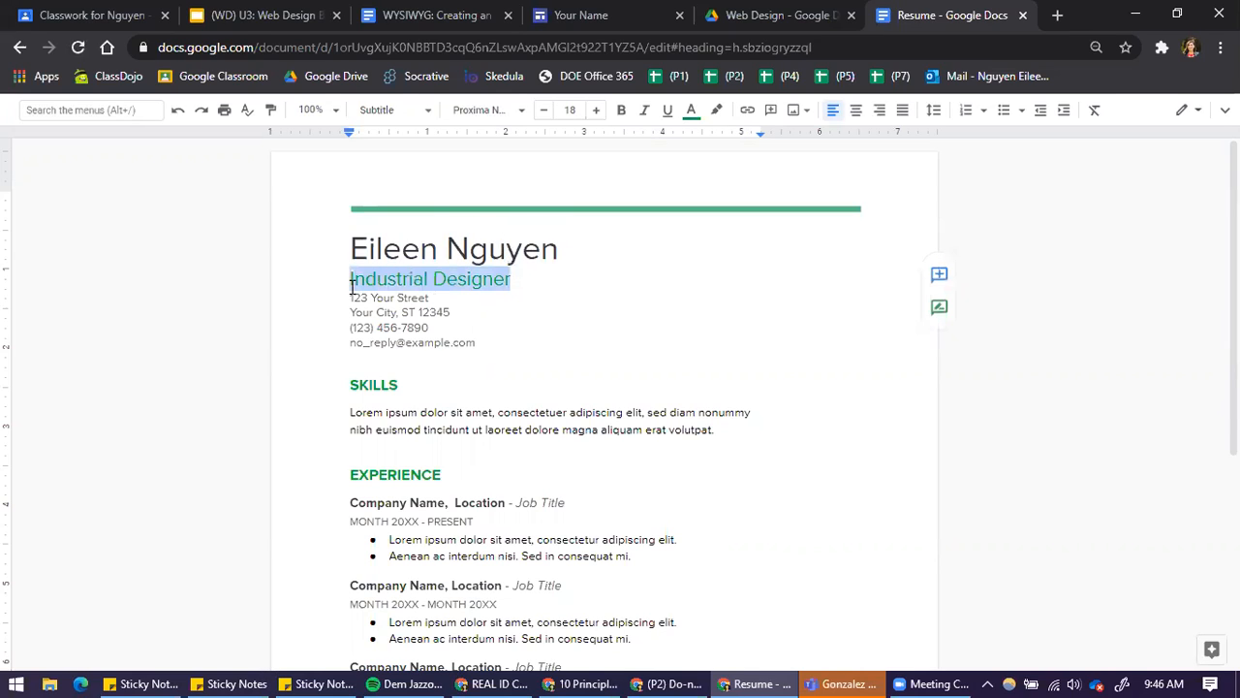
text(Business Teacher)
Replace the two placeholder address lines with a single line giving only the owner's city and state
drag(347, 297, 498, 339)
drag(348, 298, 452, 307)
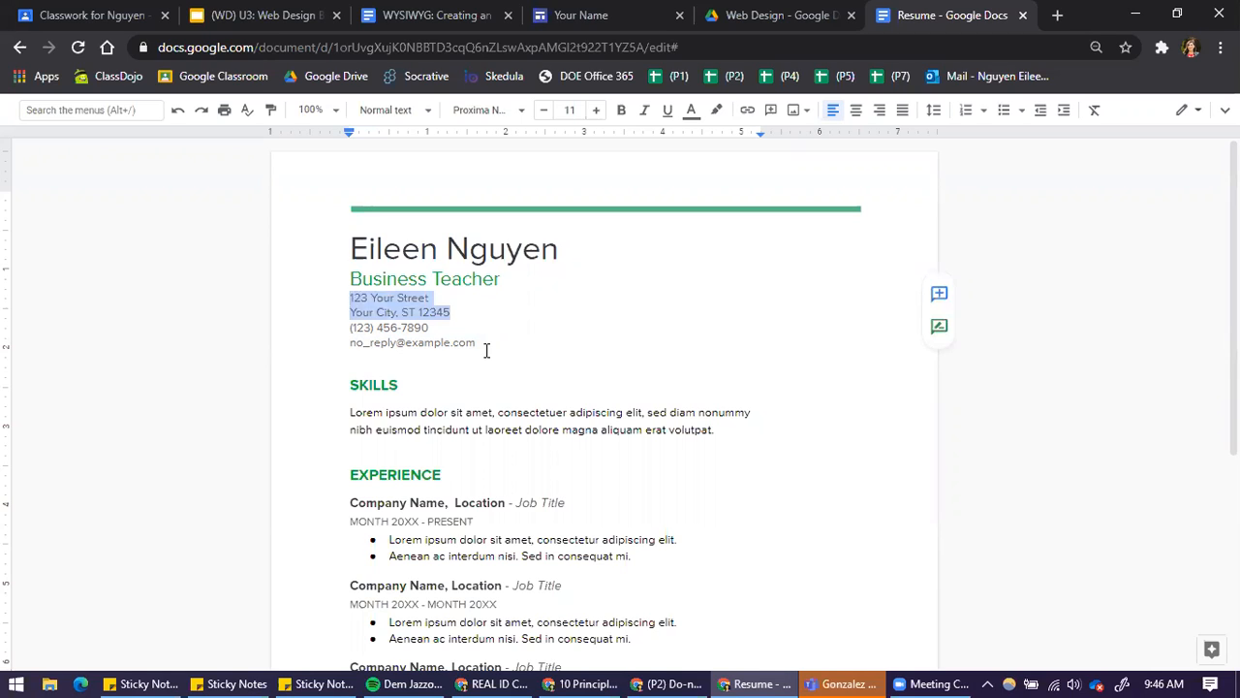
text(New York City)
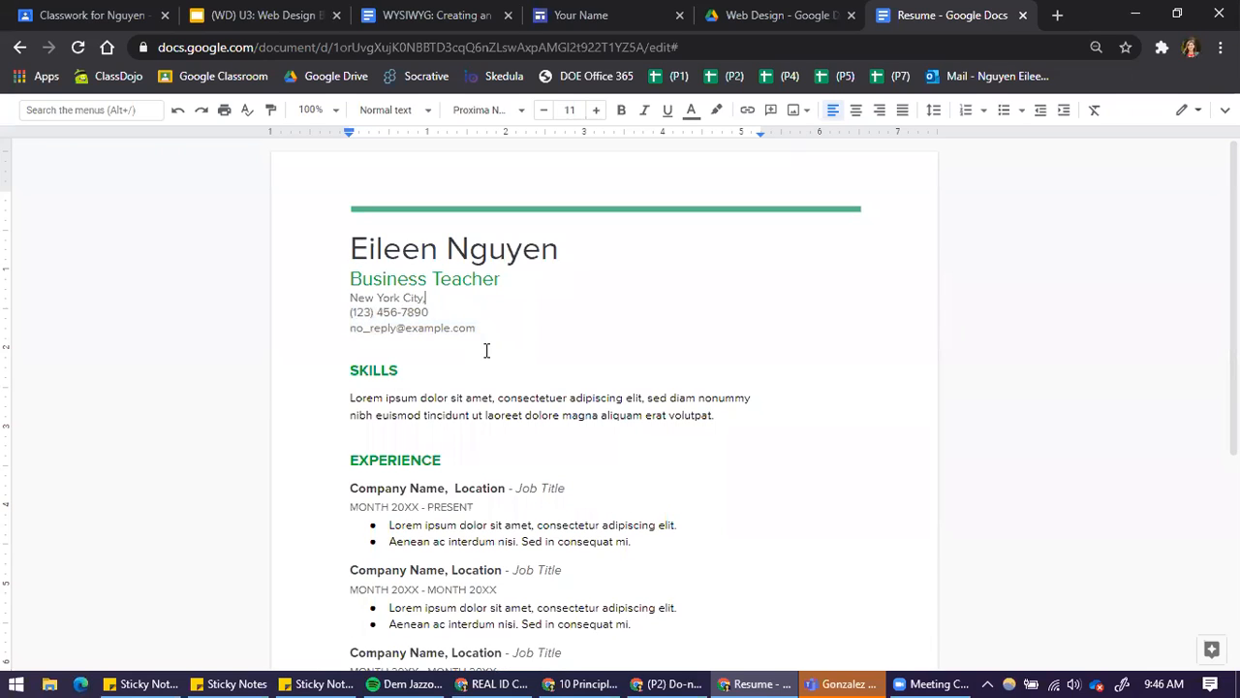
key(BackSpace)
key(BackSpace)
key(BackSpace)
key(BackSpace)
key(BackSpace)
key(BackSpace)
key(BackSpace)
key(BackSpace)
key(BackSpace)
text(Queens, NY)
Replace the placeholder phone number and e-mail address in the contact details with the owner's own
drag(351, 311, 374, 311)
drag(450, 312, 383, 312)
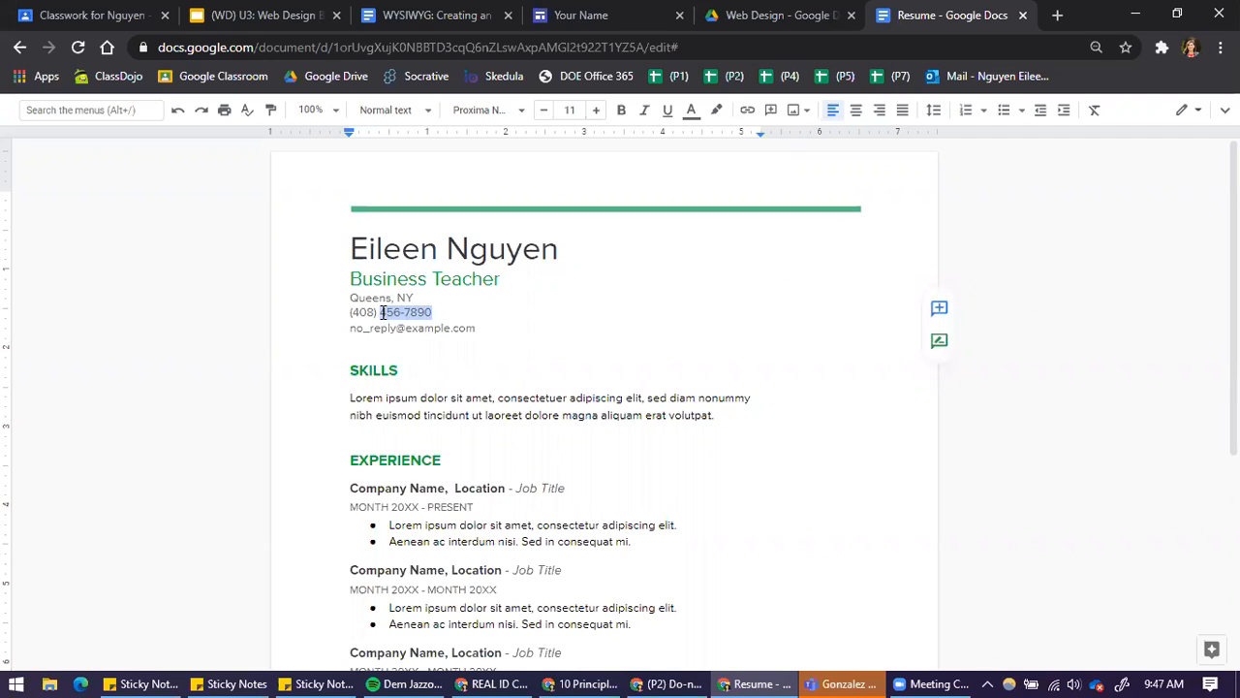
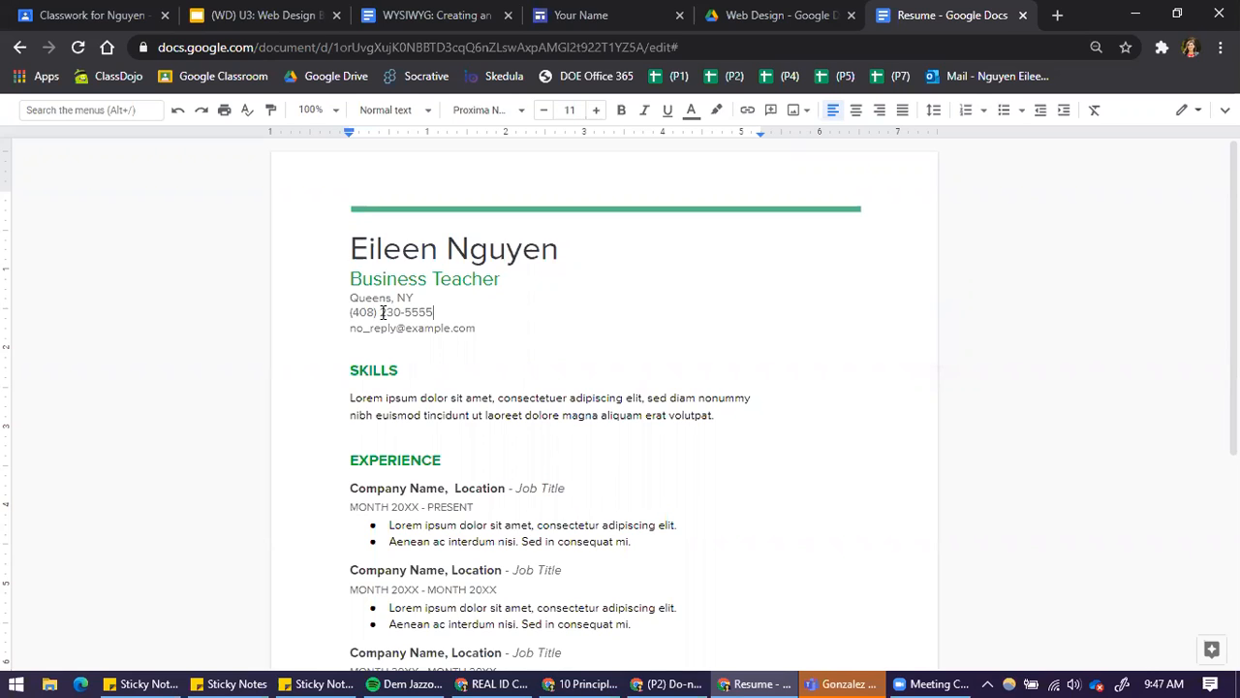
drag(339, 329, 521, 319)
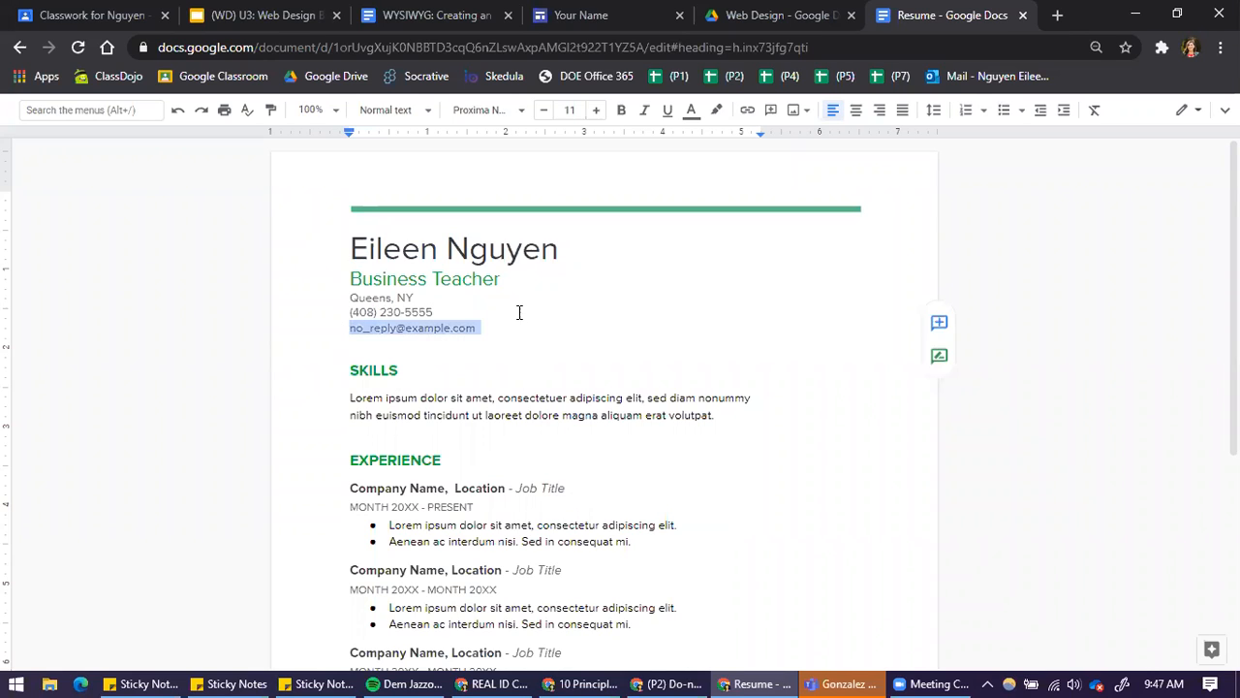
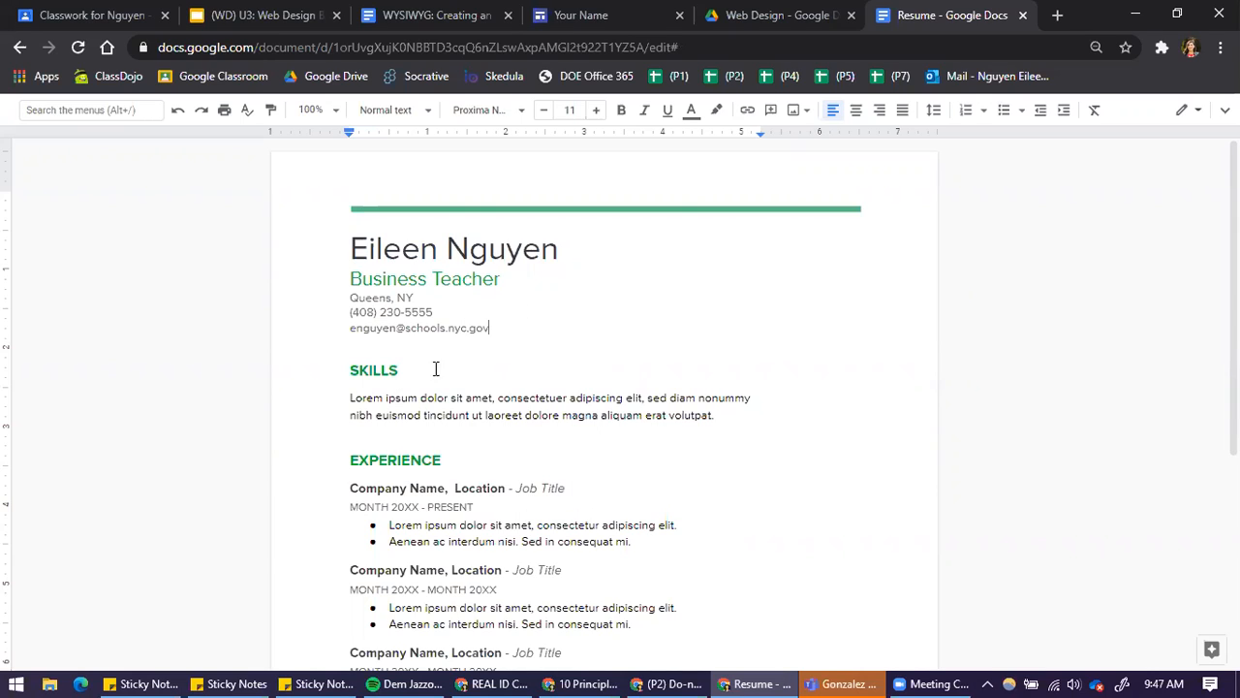
Replace the placeholder paragraph under SKILLS with "Microsoft Office Specialist"
drag(347, 396, 733, 417)
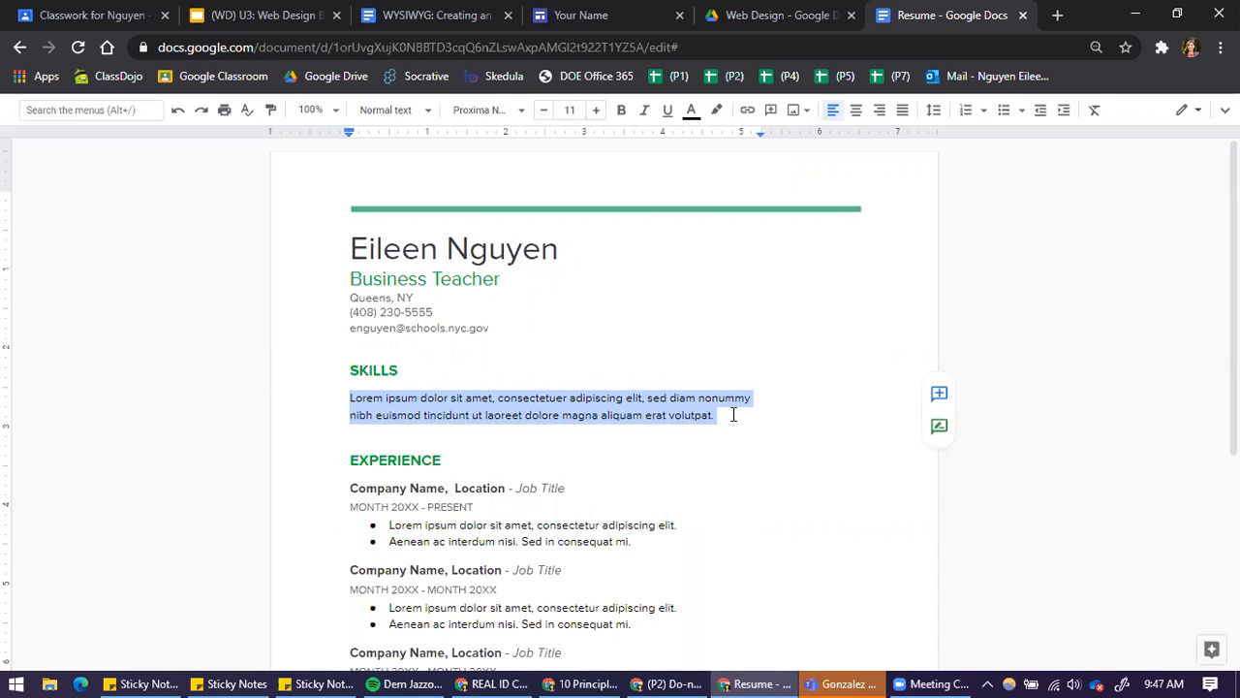
text(Moi)
key(BackSpace)
key(BackSpace)
text(icrosoft Office Specialist)
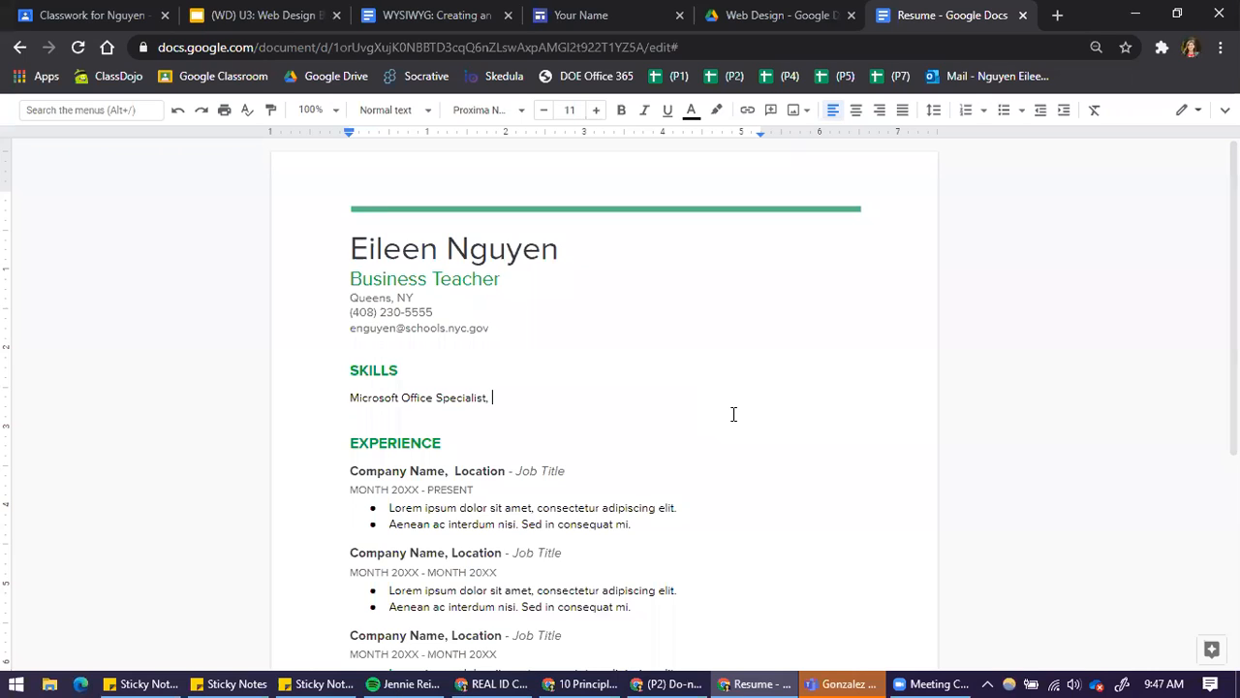
text(, Basics Vid)
Add "Basic Web Design" to the skills line, separated by commas
key(BackSpace)
key(BackSpace)
key(BackSpace)
key(BackSpace)
key(BackSpace)
text(a)
key(BackSpace)
key(BackSpace)
text(c Web)
key(BackSpace)
key(BackSpace)
text(b Design, Leadership)
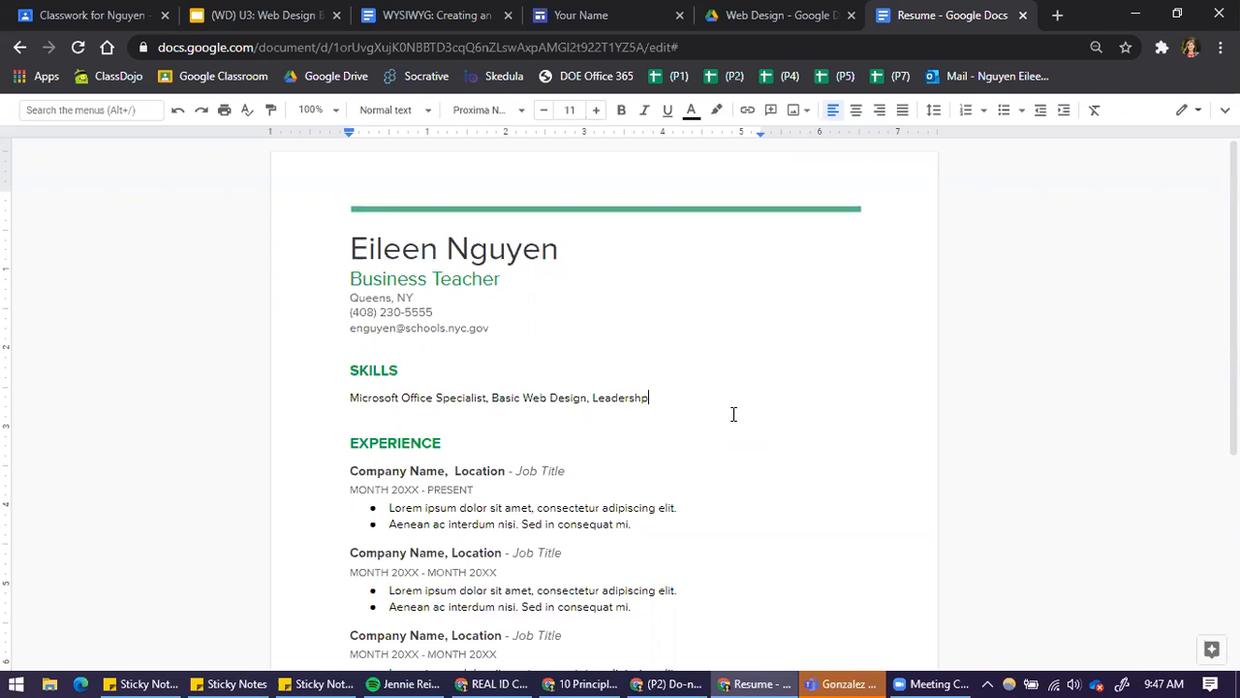
text( skills,)
Extend the skills line with "Leadership skills, communication"
scroll(735, 414, down, 1)
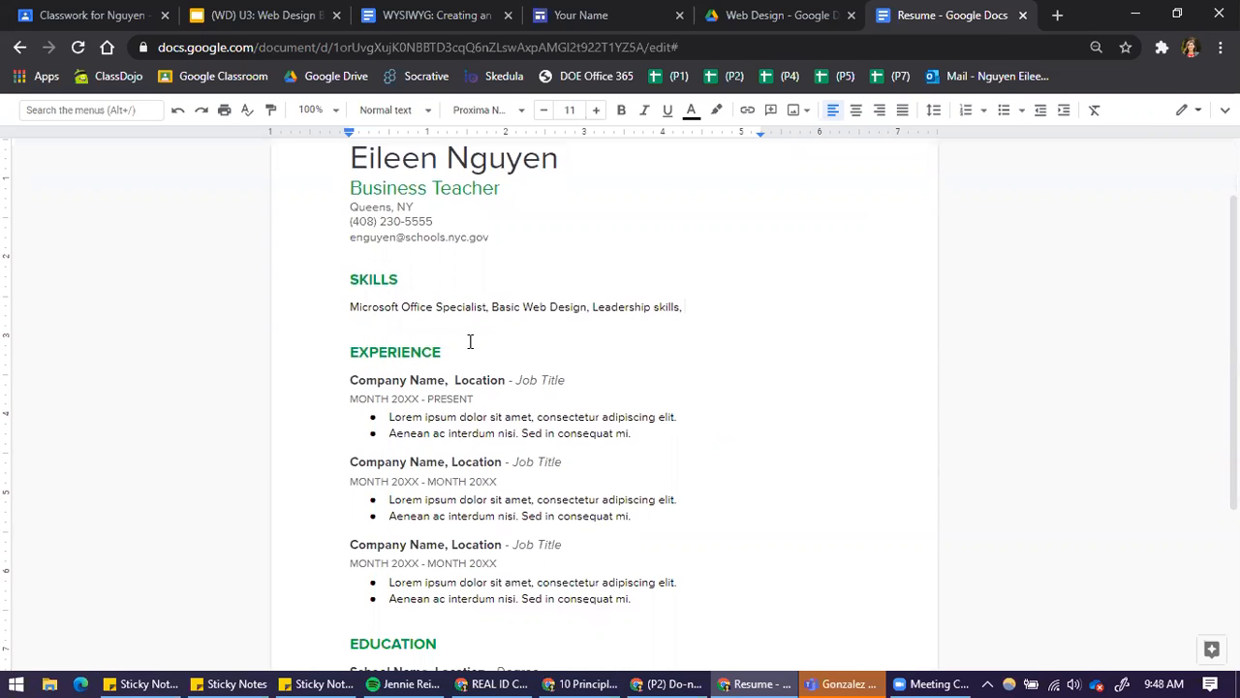
text(mmunication)
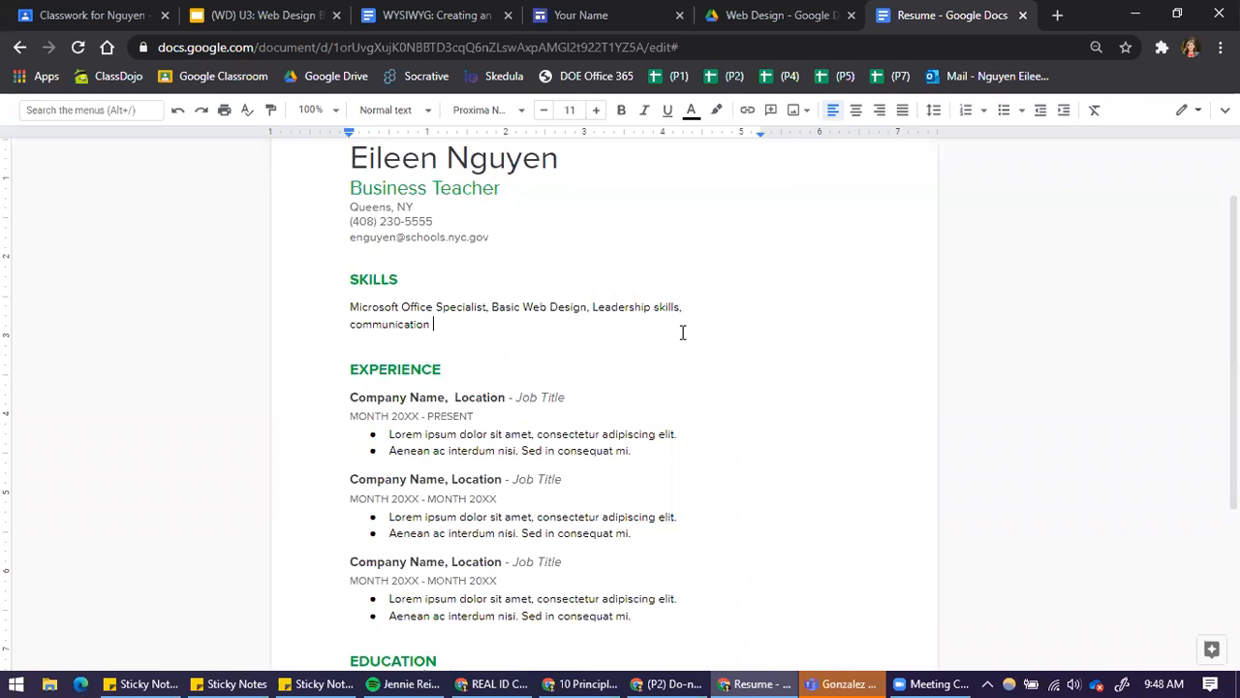
Replace the EXPERIENCE section heading with EXTRACURRICULAR
scroll(830, 465, up, 1)
scroll(836, 437, down, 4)
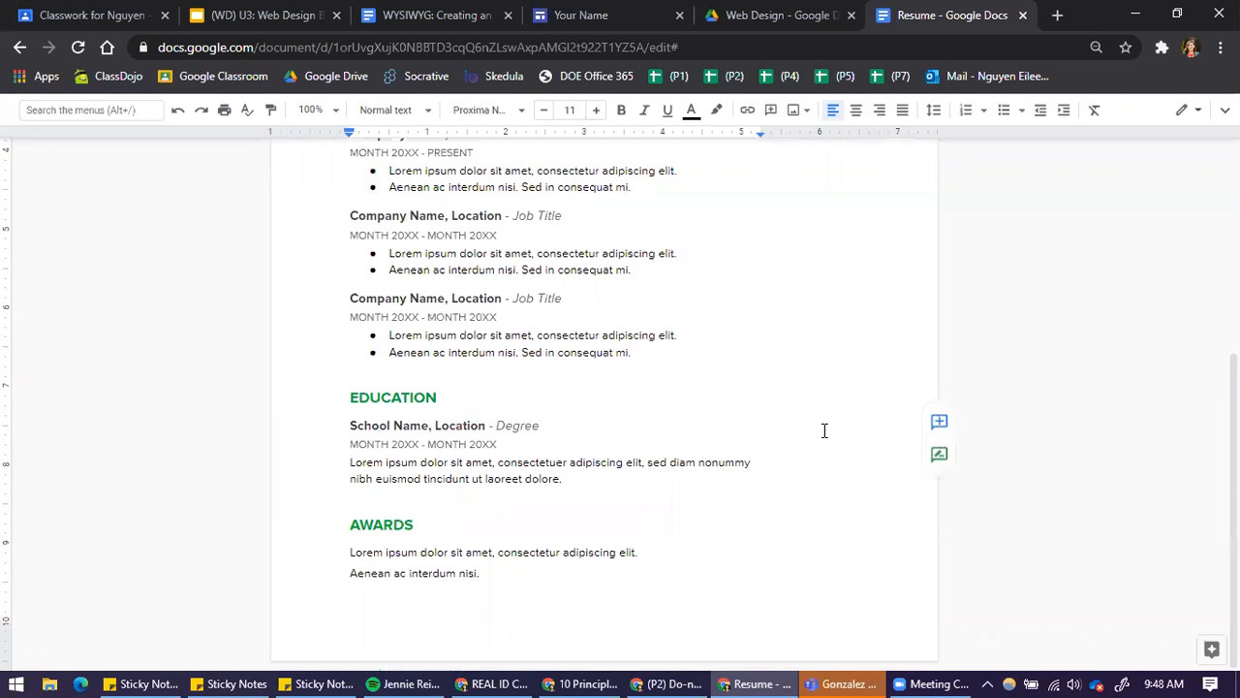
scroll(733, 263, up, 4)
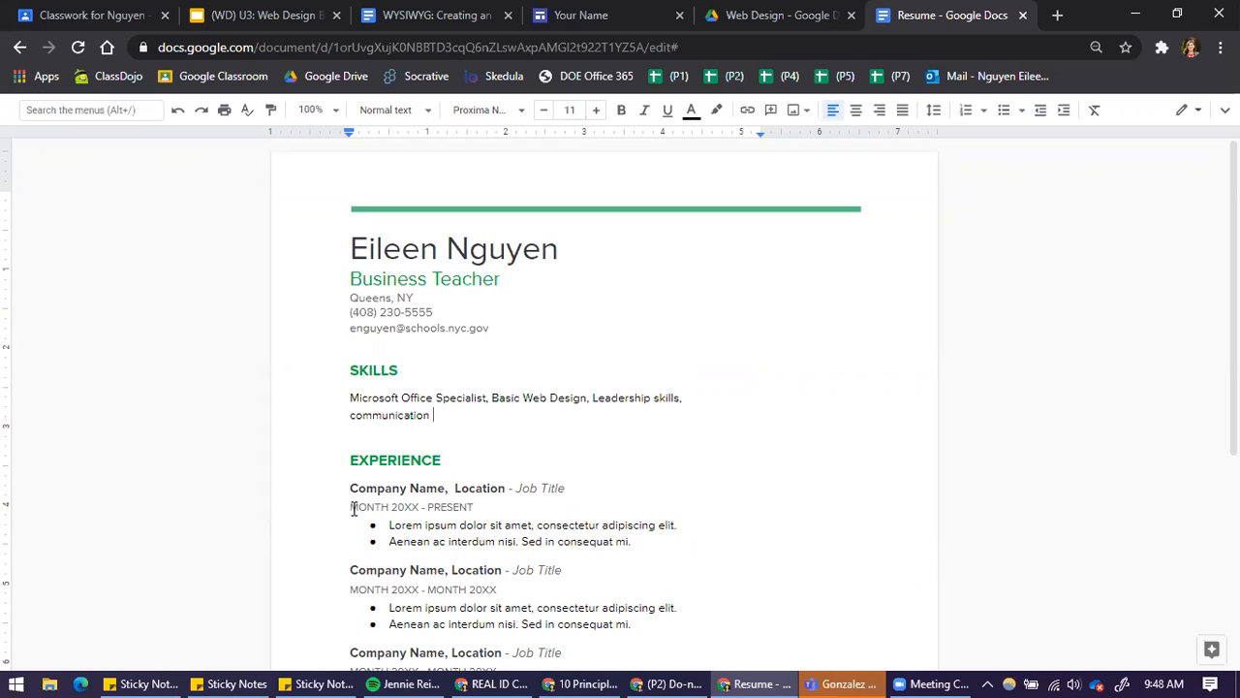
scroll(356, 512, down, 3)
scroll(359, 513, down, 3)
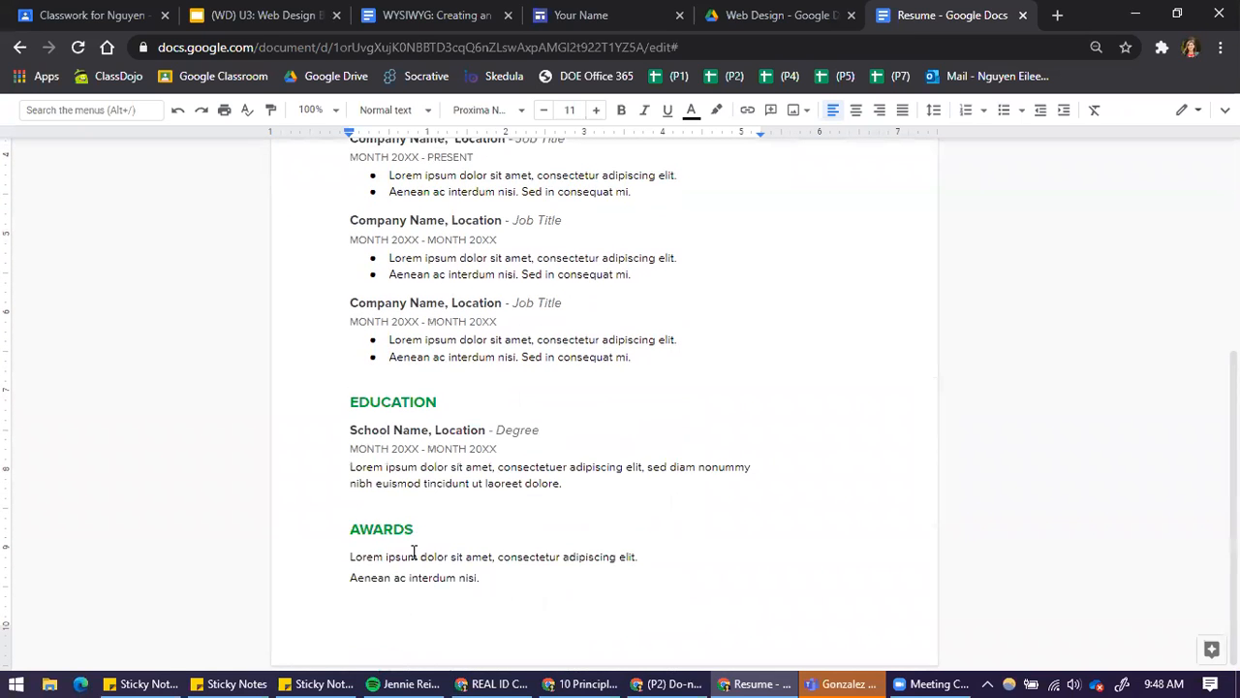
scroll(416, 549, up, 4)
click(379, 287)
double_click(379, 287)
click(395, 297)
drag(351, 287, 446, 288)
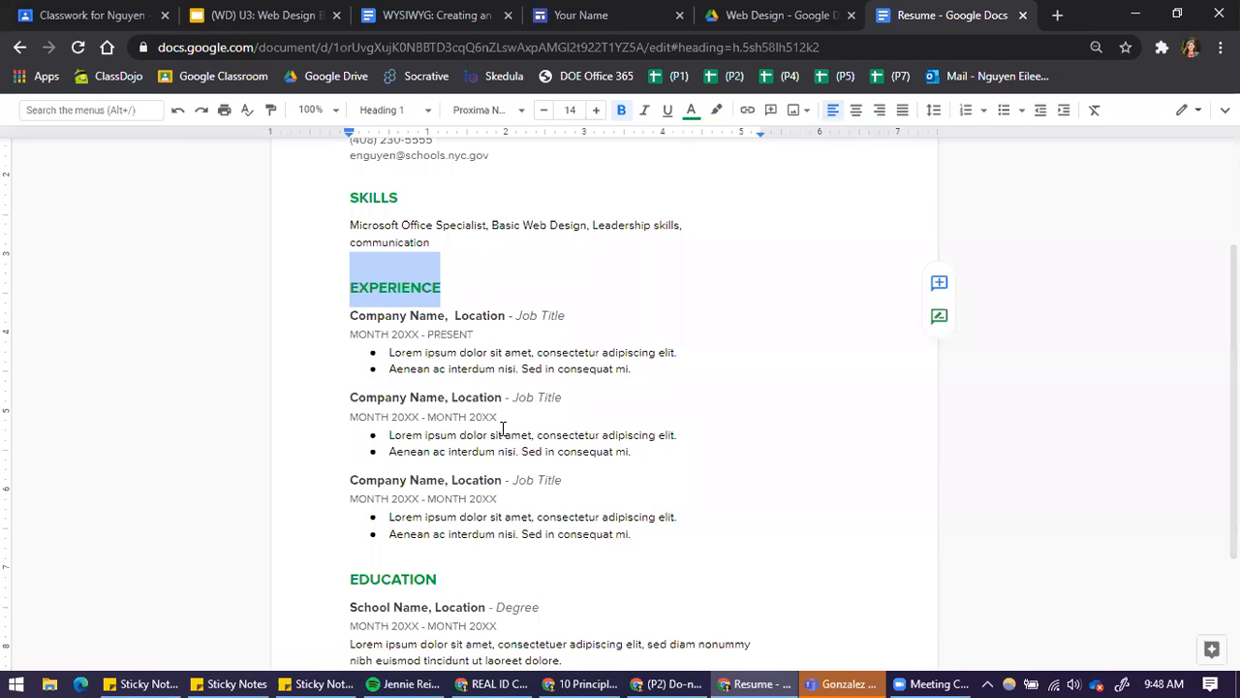
text(Ex)
key(BackSpace)
key(BackSpace)
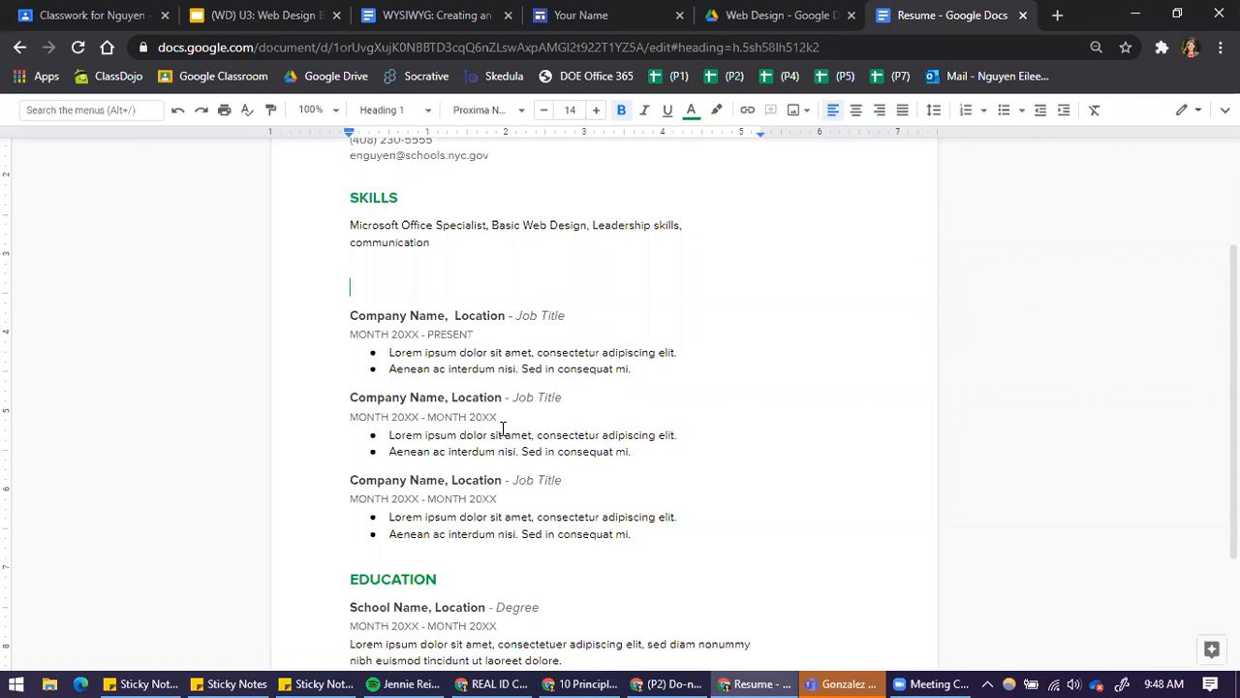
text(EXTRACURRICULAR)
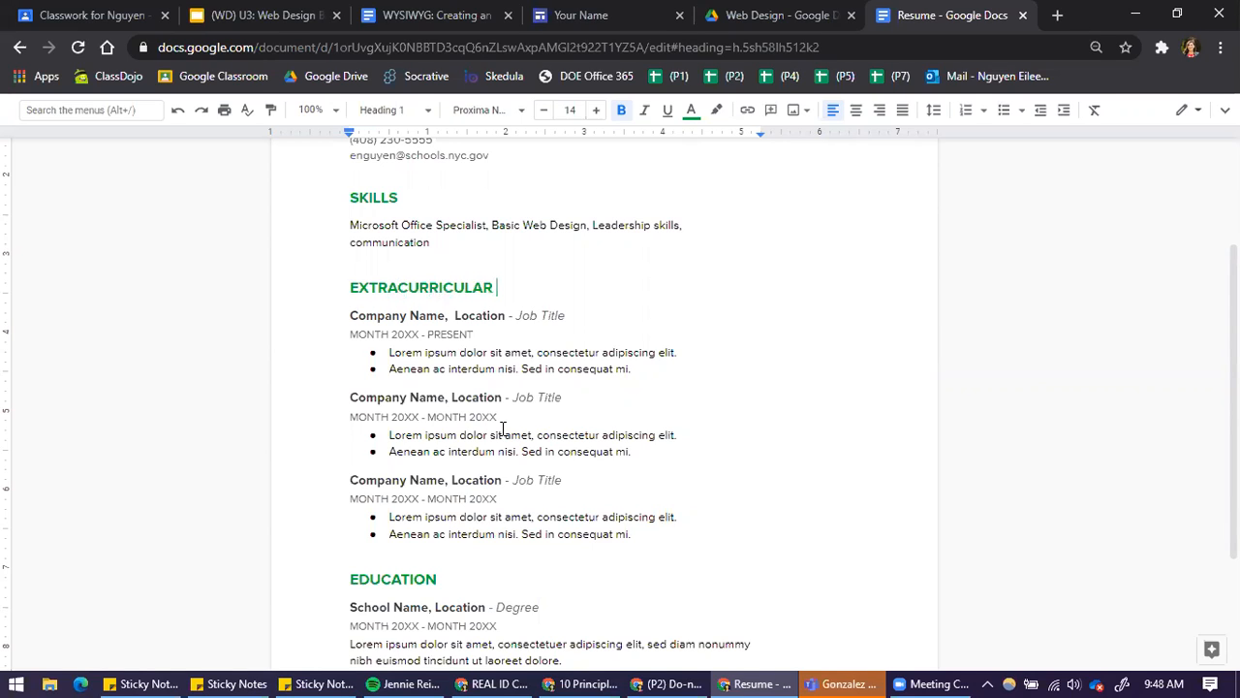
text( / VOLUTEER)
Append "/ VOLUNTEER" to the EXTRACURRICULAR heading, using the suggested spelling correction for the added word
drag(352, 315, 443, 315)
right_click(558, 291)
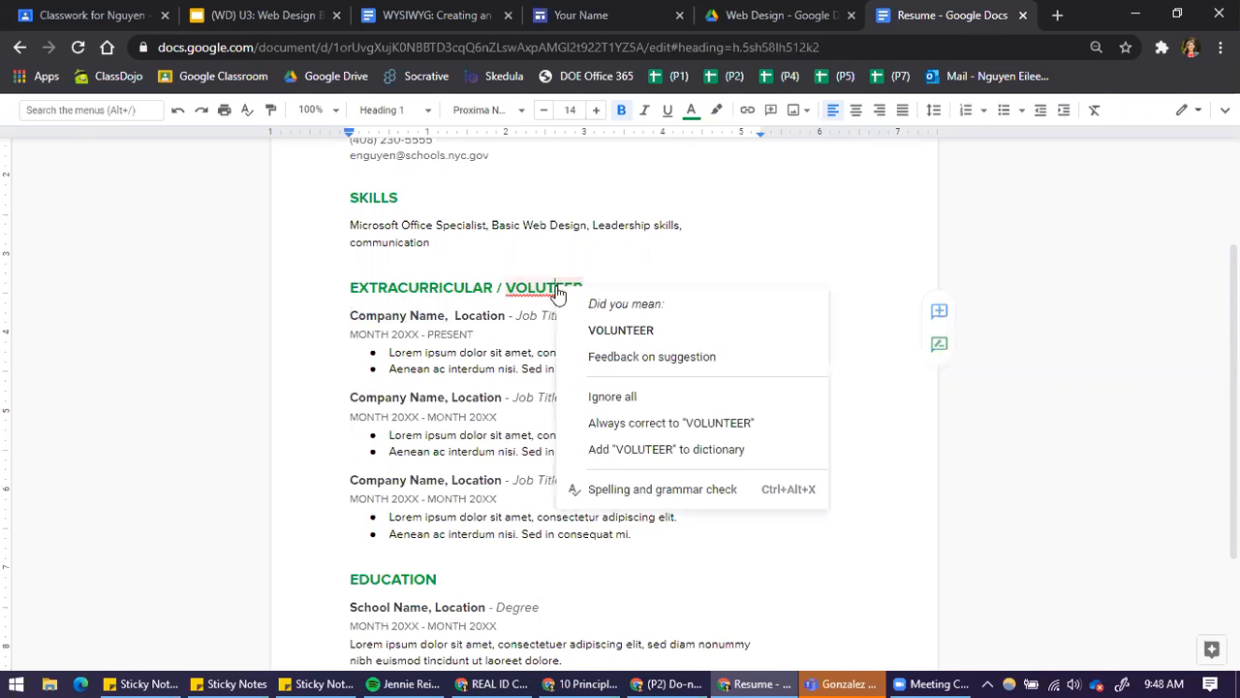
click(590, 330)
Set the first extracurricular entry's company name to Newtown High School and its location to Queens
drag(349, 315, 444, 316)
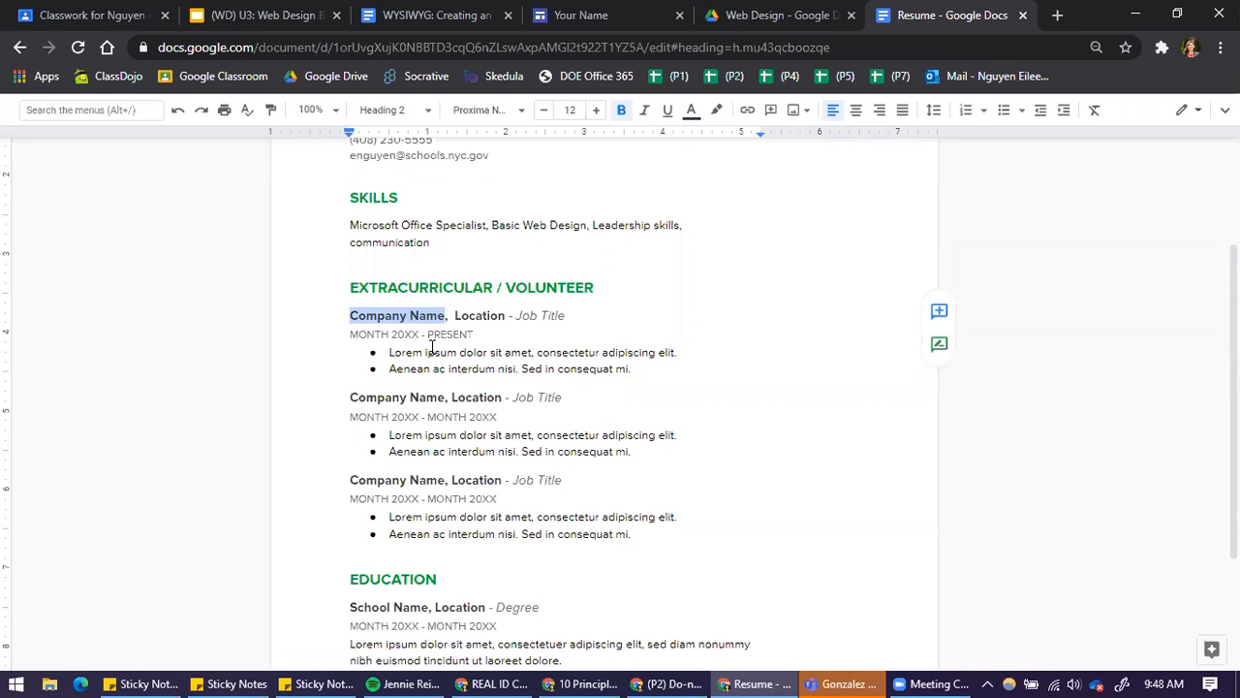
text(Newtown High)
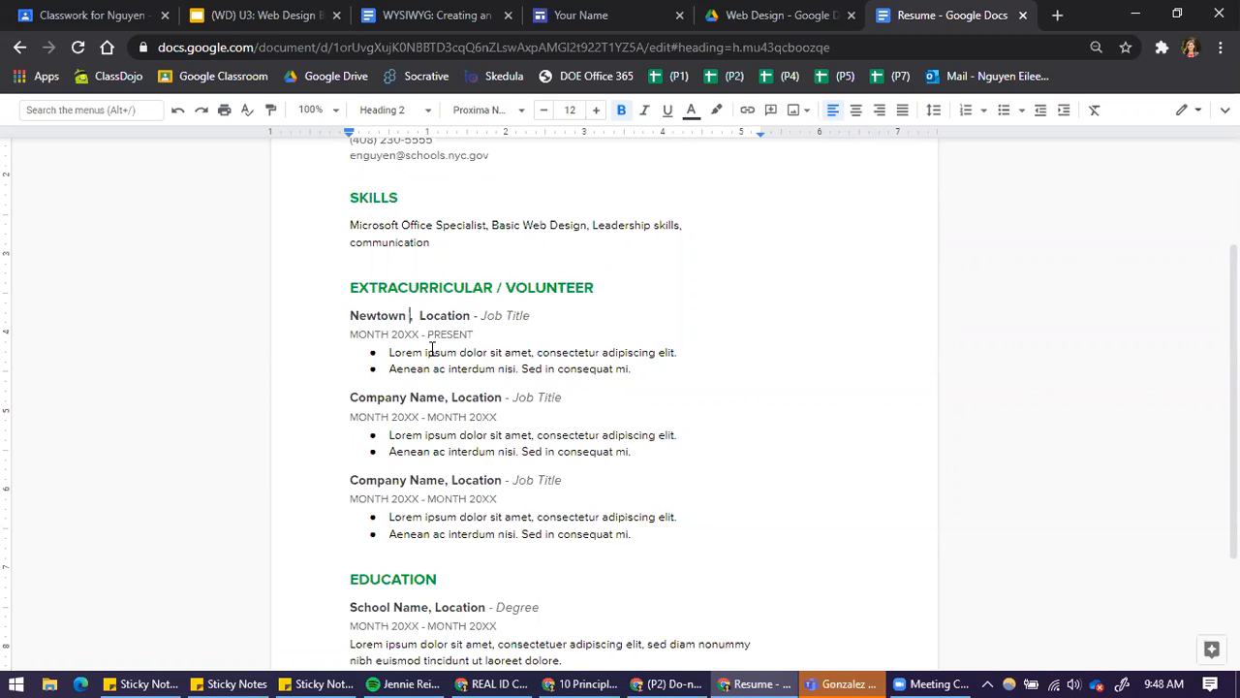
text( School)
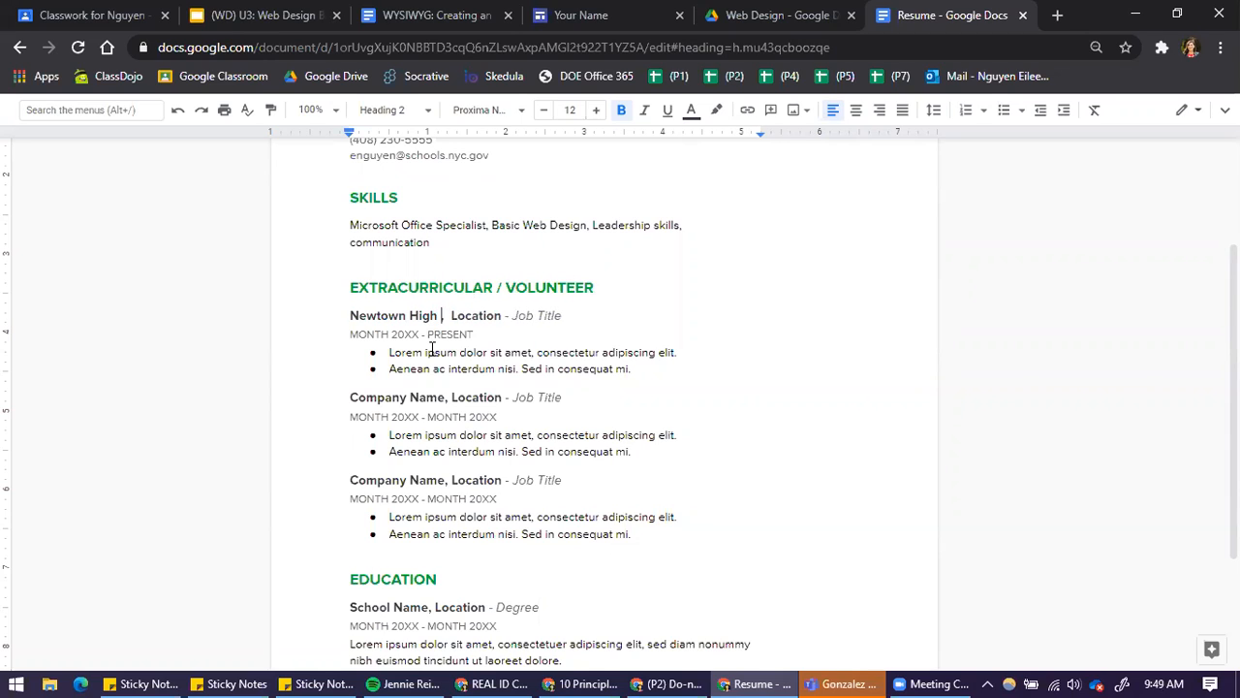
double_click(506, 317)
text(Queens)
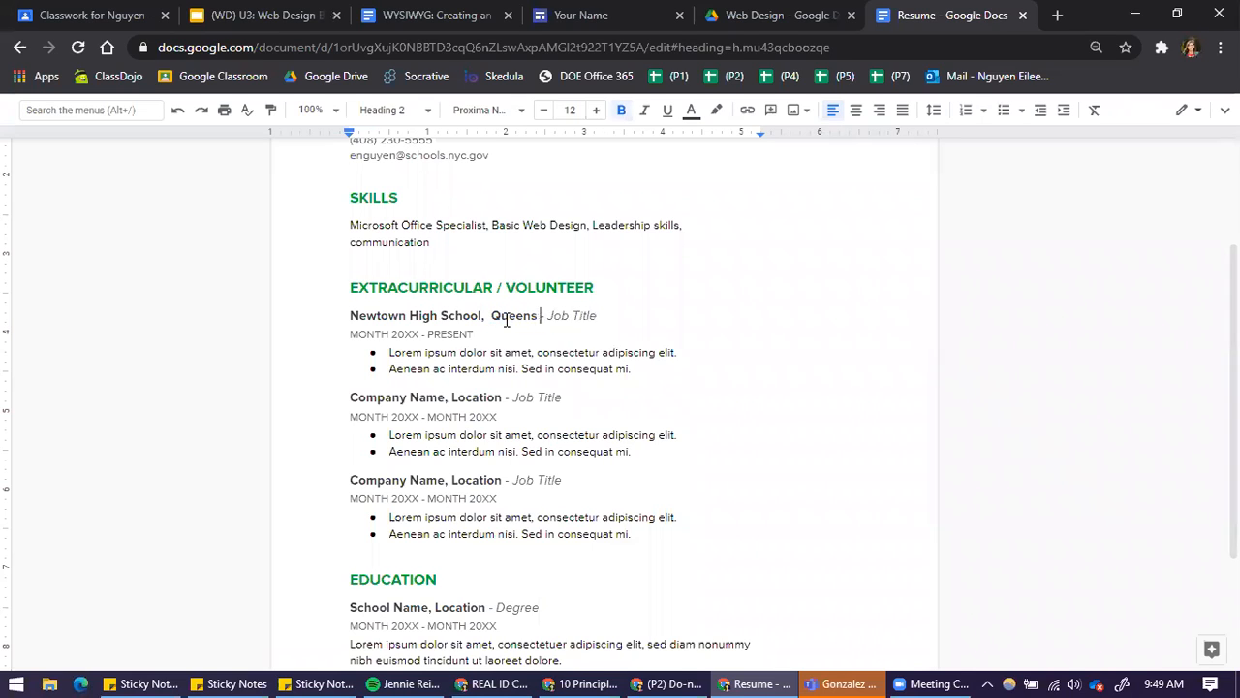
Replace the first extracurricular entry's organization and location with Key Club and its job title with Member, correcting the spelling
drag(607, 313, 549, 315)
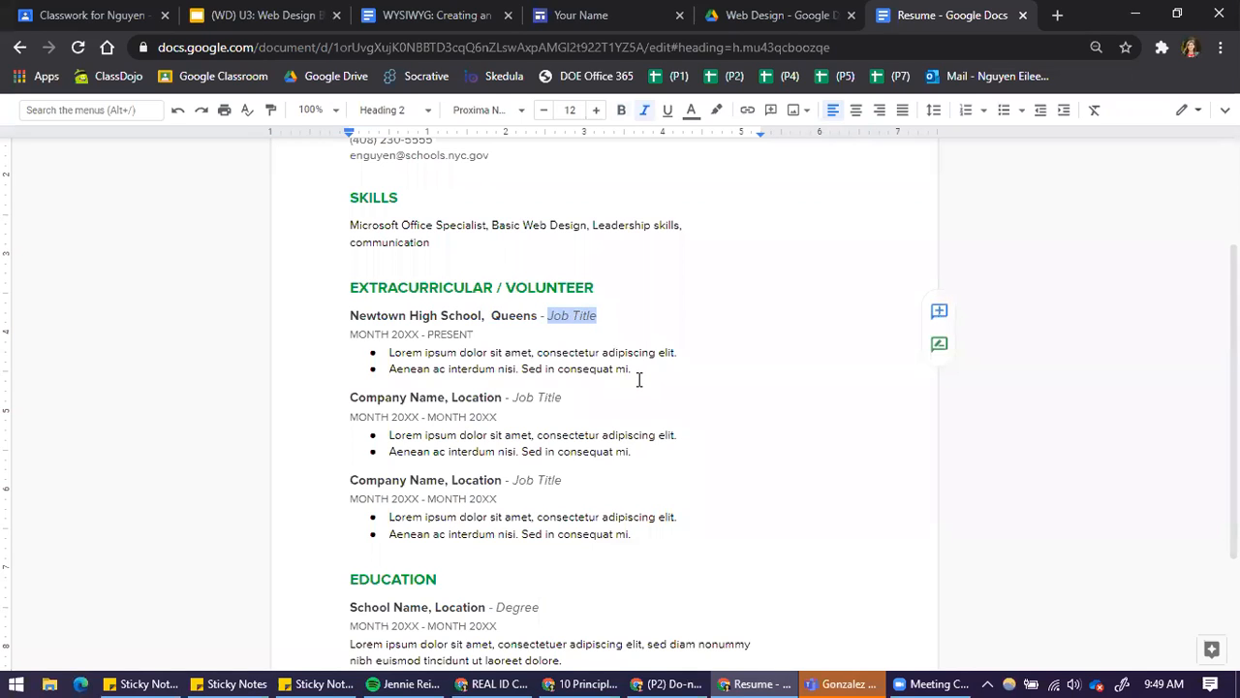
click(350, 312)
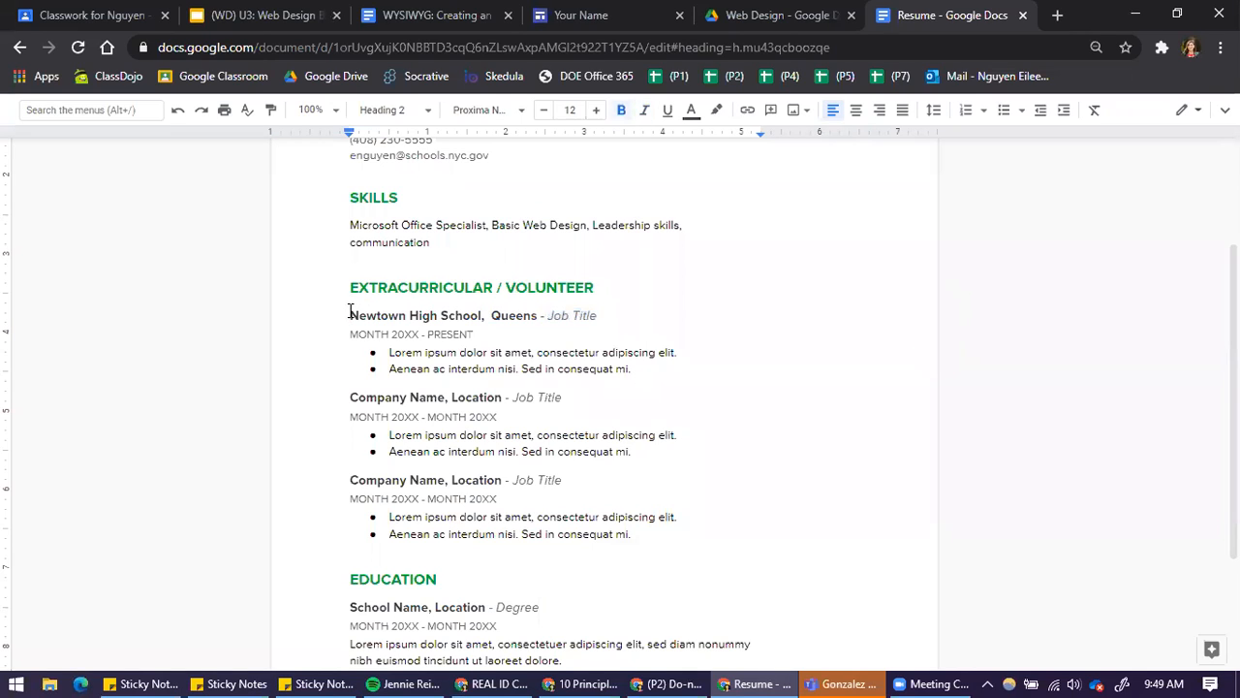
drag(596, 315, 548, 315)
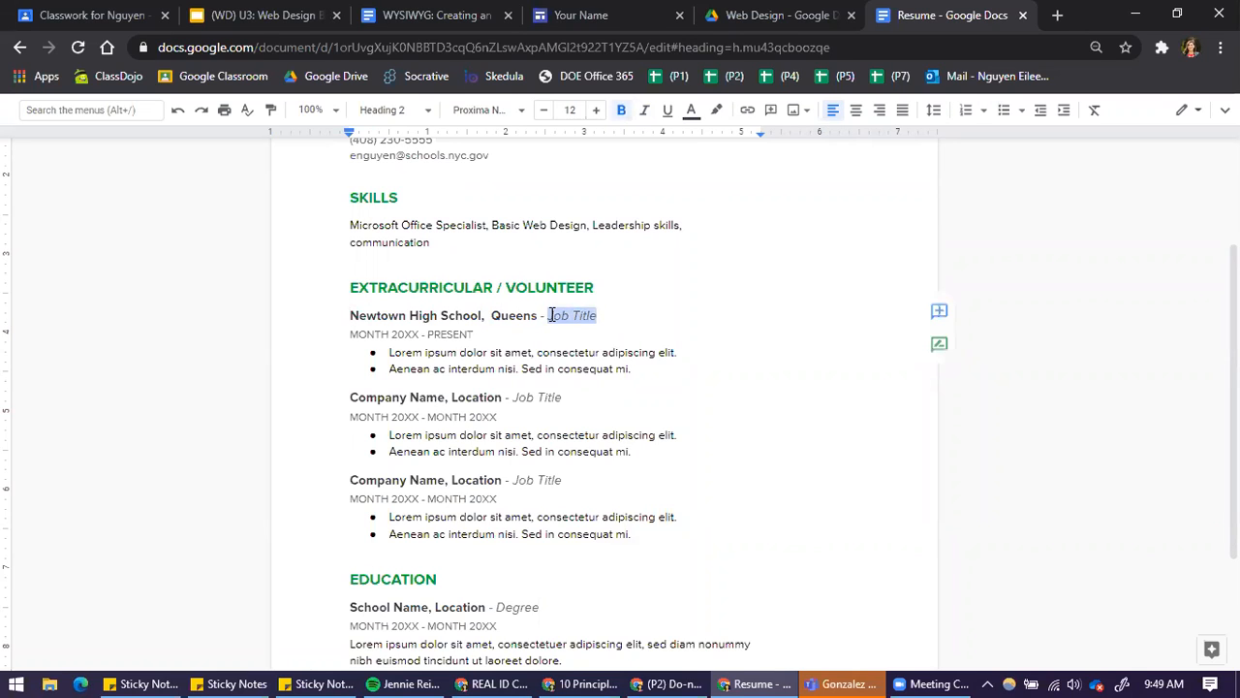
drag(351, 320, 537, 315)
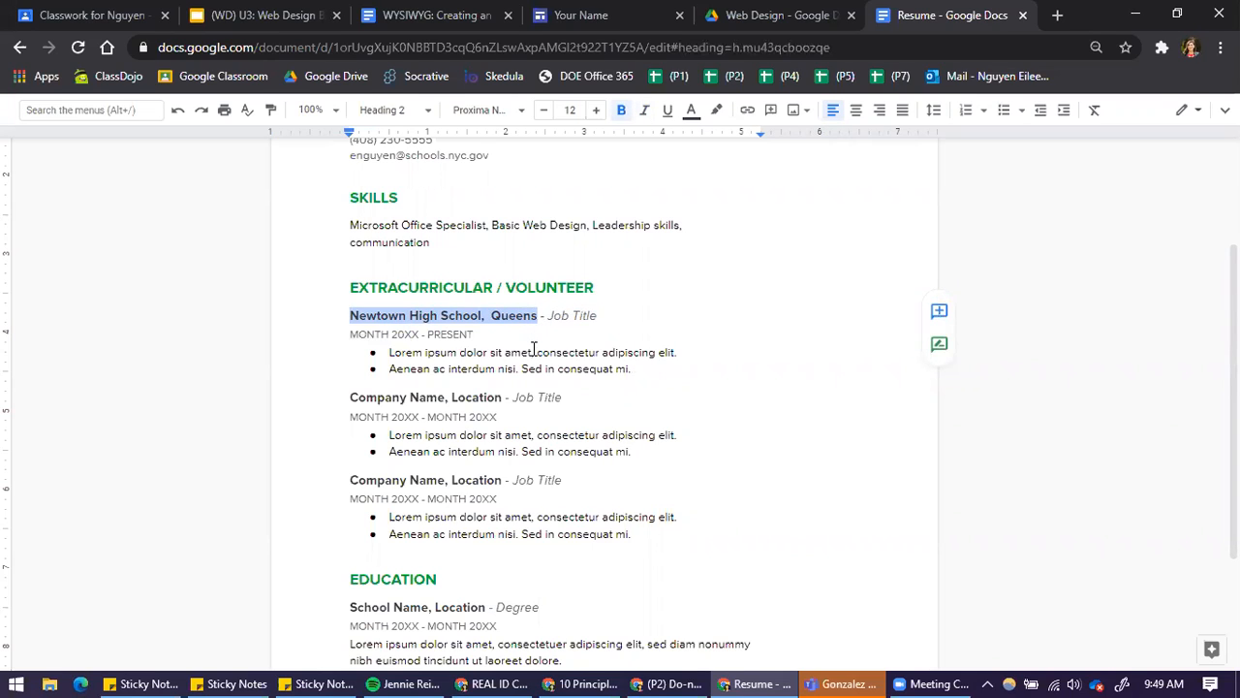
text(Key Club)
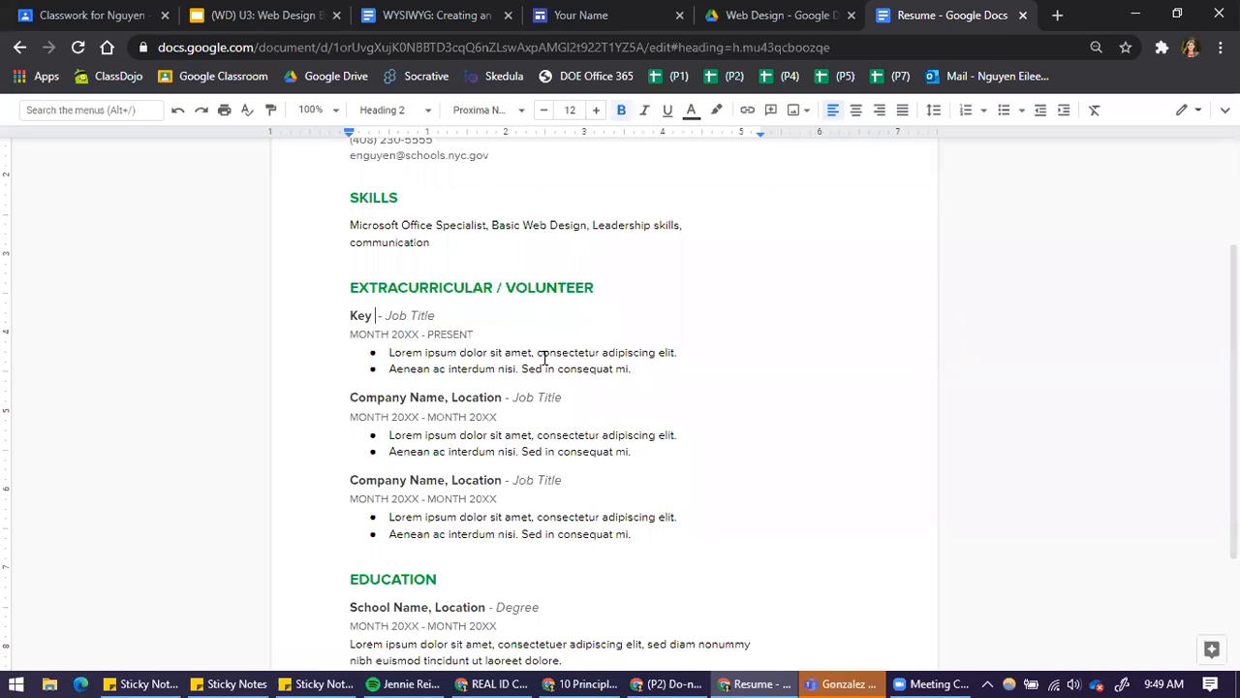
drag(466, 316, 420, 320)
text(Memeber)
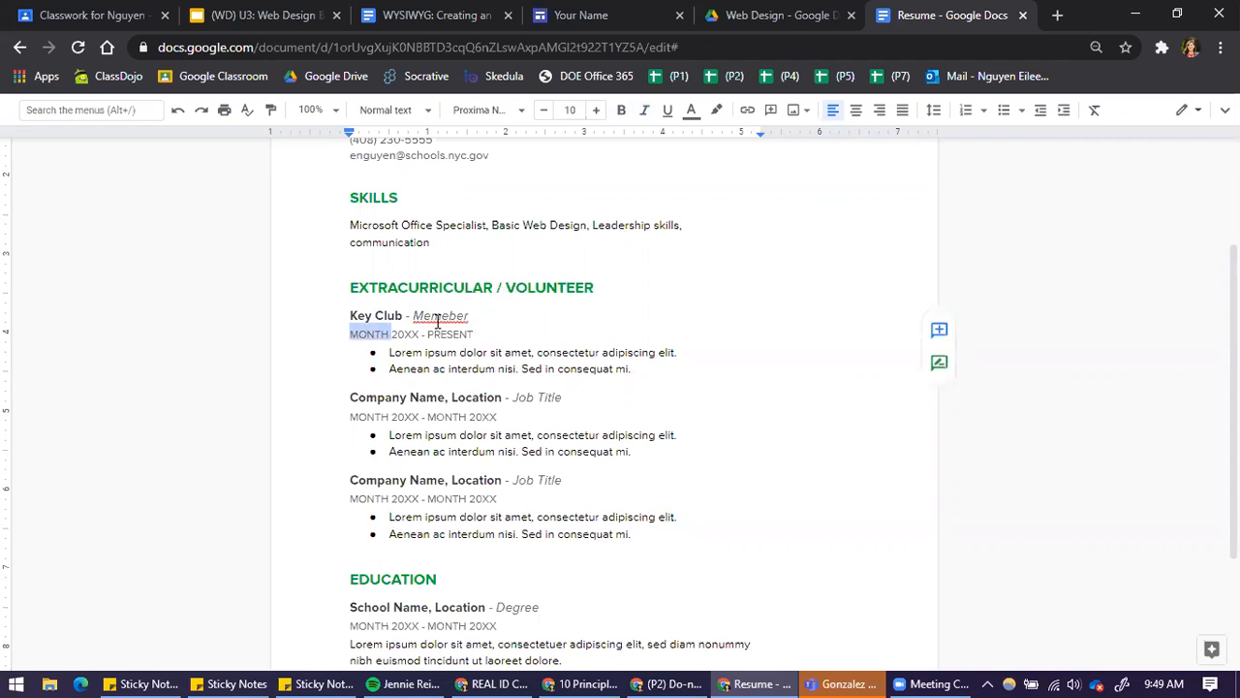
click(438, 317)
right_click(442, 316)
click(495, 362)
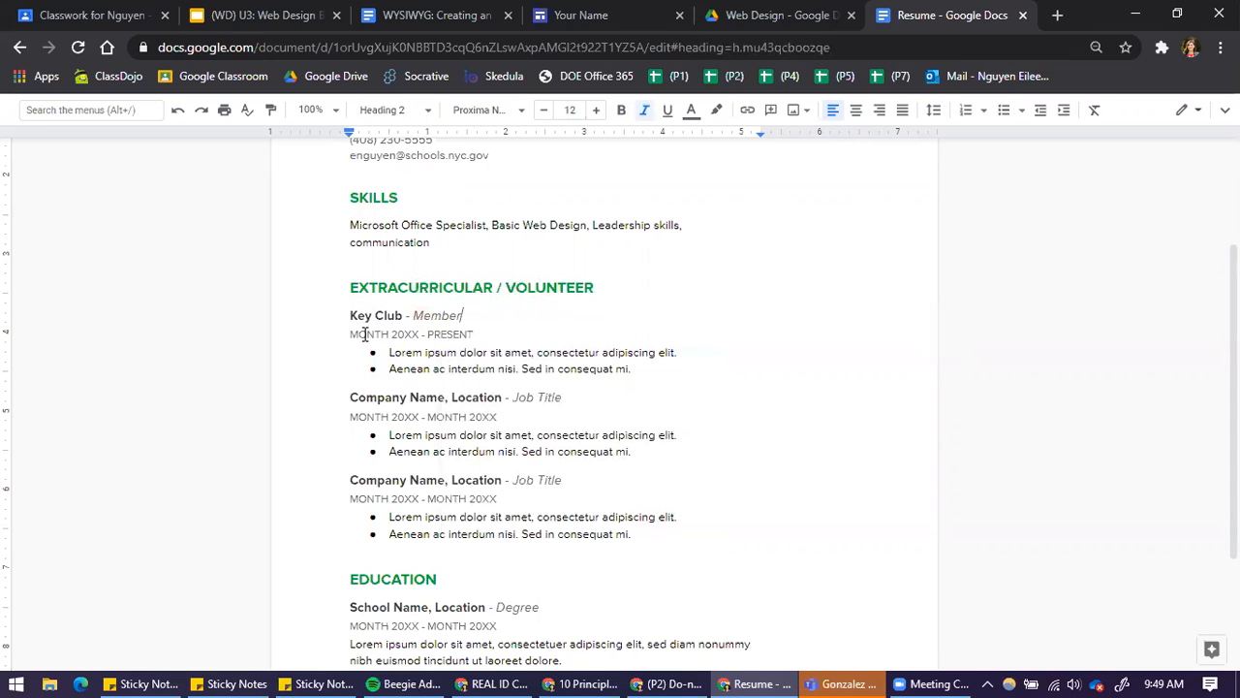
Set the Key Club entry's start date to Sep 2019
double_click(366, 334)
click(366, 343)
drag(351, 334, 389, 335)
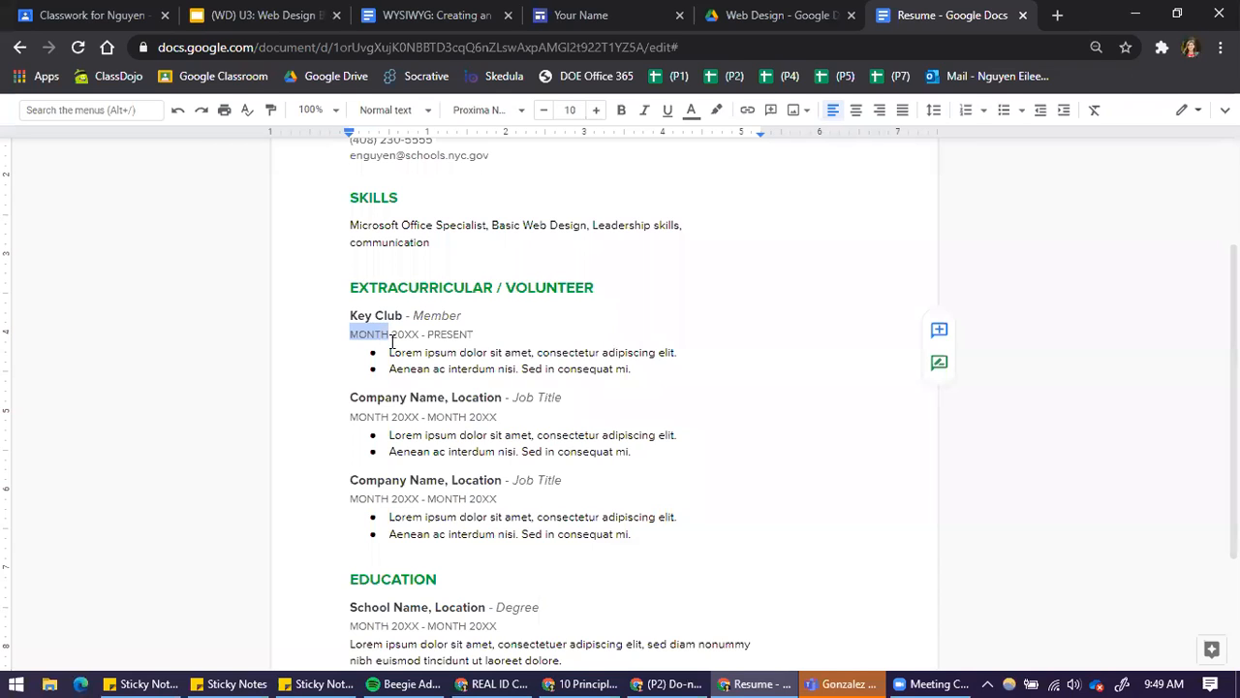
text(Aug)
key(BackSpace)
key(BackSpace)
key(BackSpace)
text(Sep)
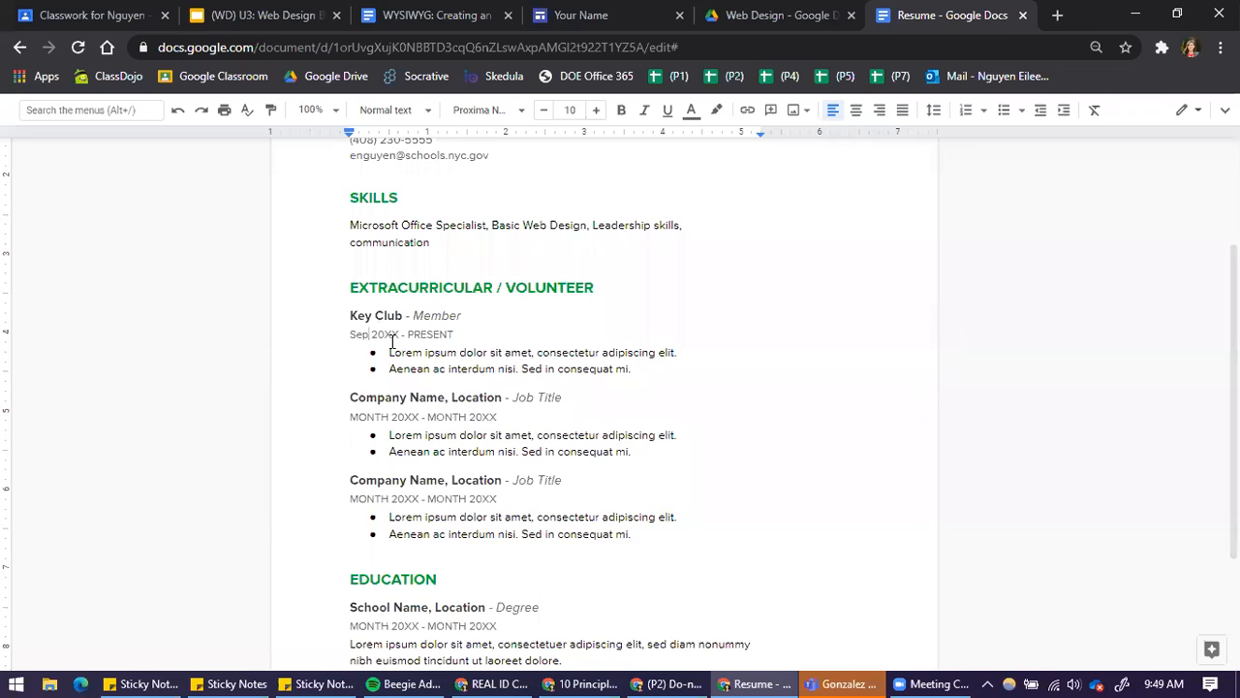
drag(384, 333, 398, 332)
text(19)
Replace the first Key Club bullet with "Organized students in meeting for park cleanup"
drag(388, 351, 689, 355)
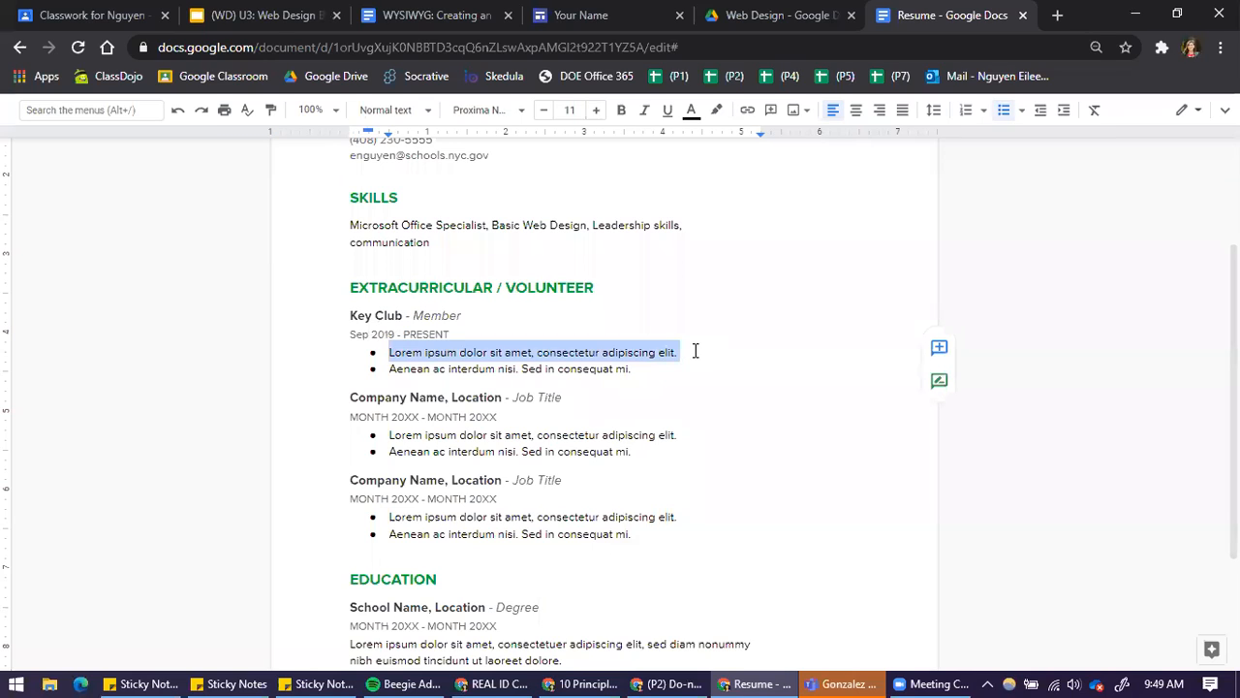
text(Organiza)
key(BackSpace)
text(te)
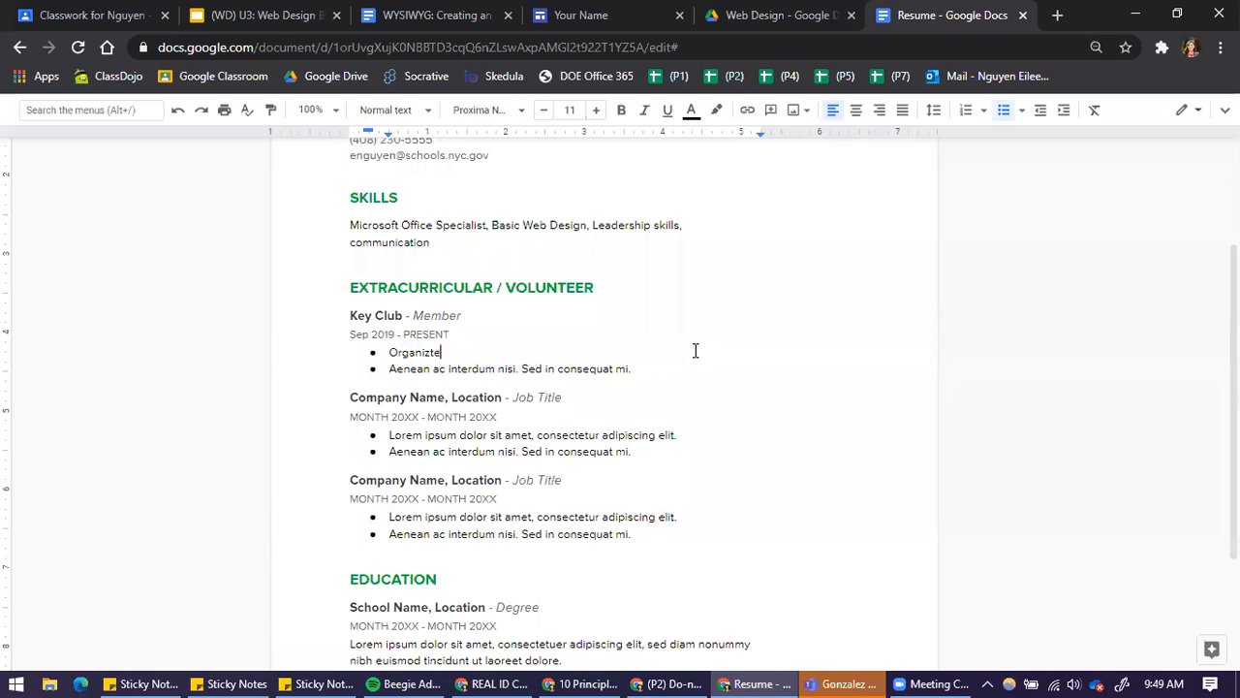
text(d students in meeting for park cleanp)
text(p)
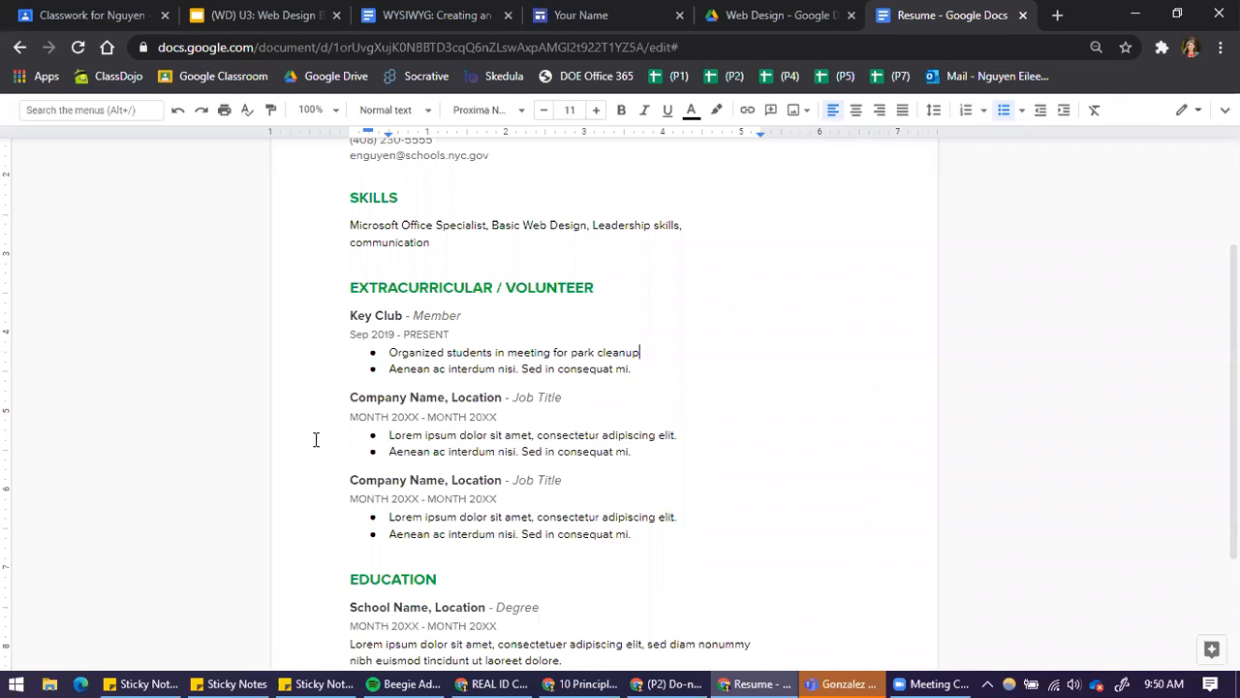
Replace the second Key Club bullet with "Analyzed ...."
double_click(392, 353)
drag(387, 369, 645, 369)
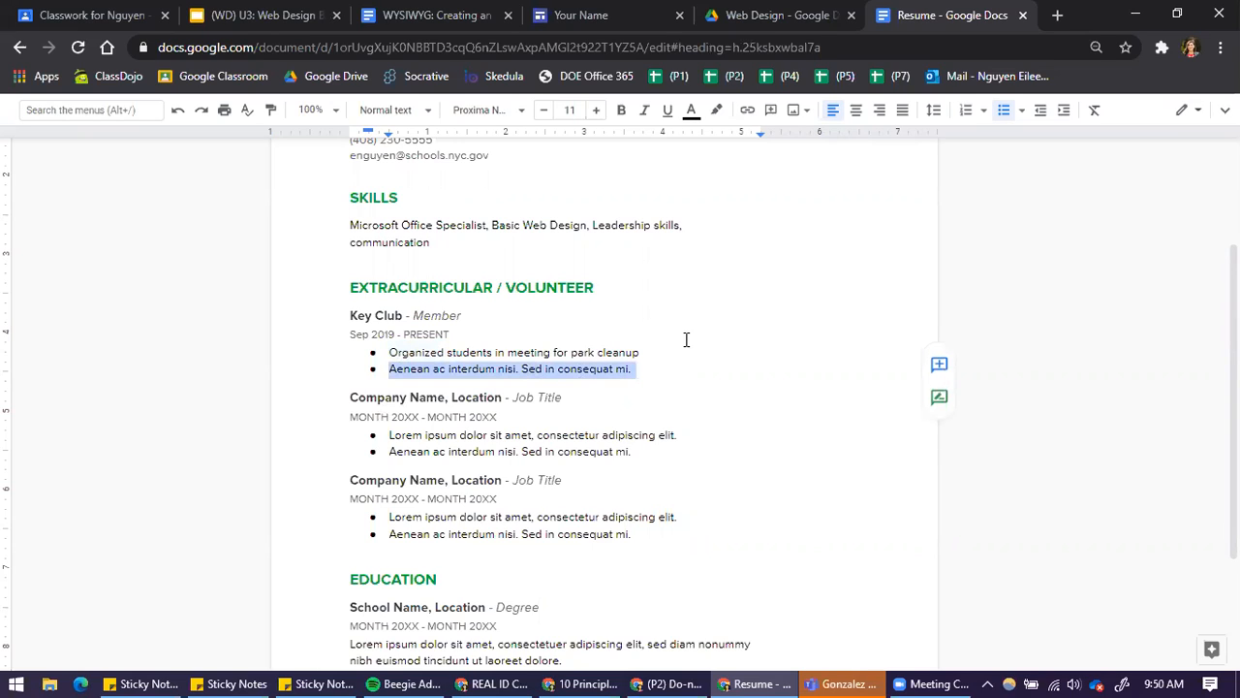
text(I)
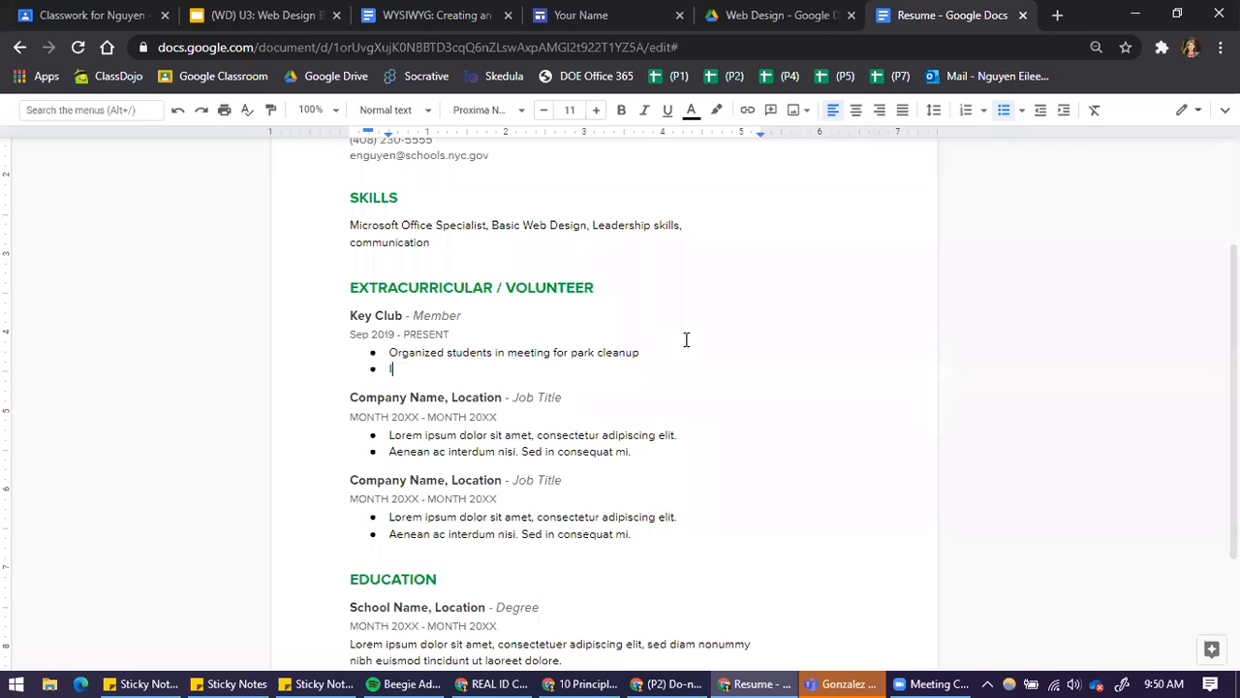
text(Analyzed ....)
Replace the second extracurricular entry's two bullets with "Created...." and "Funded..."
drag(675, 437, 391, 436)
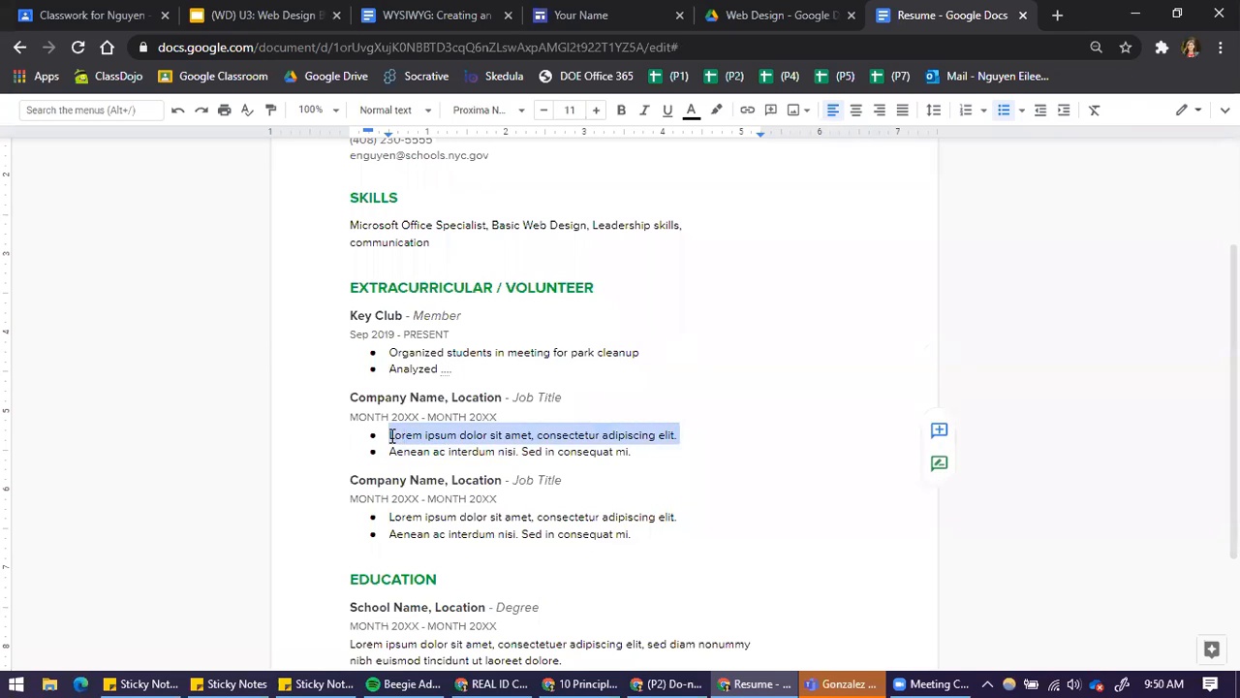
text(Created....)
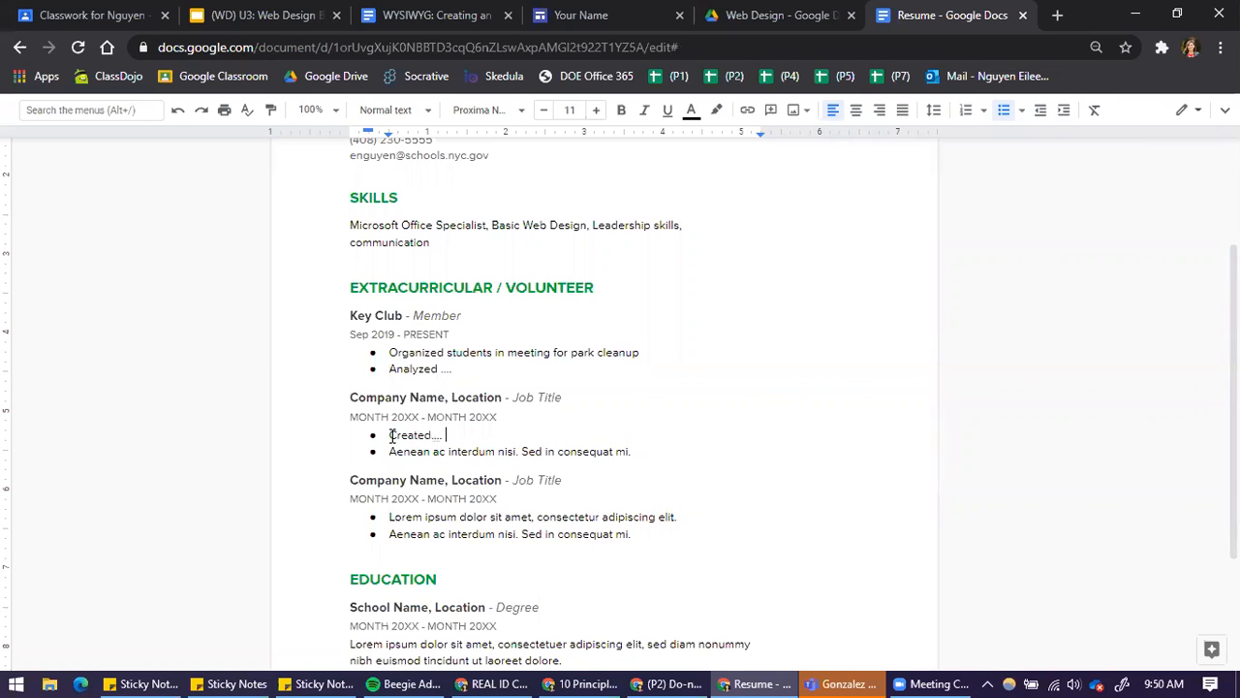
triple_click(639, 446)
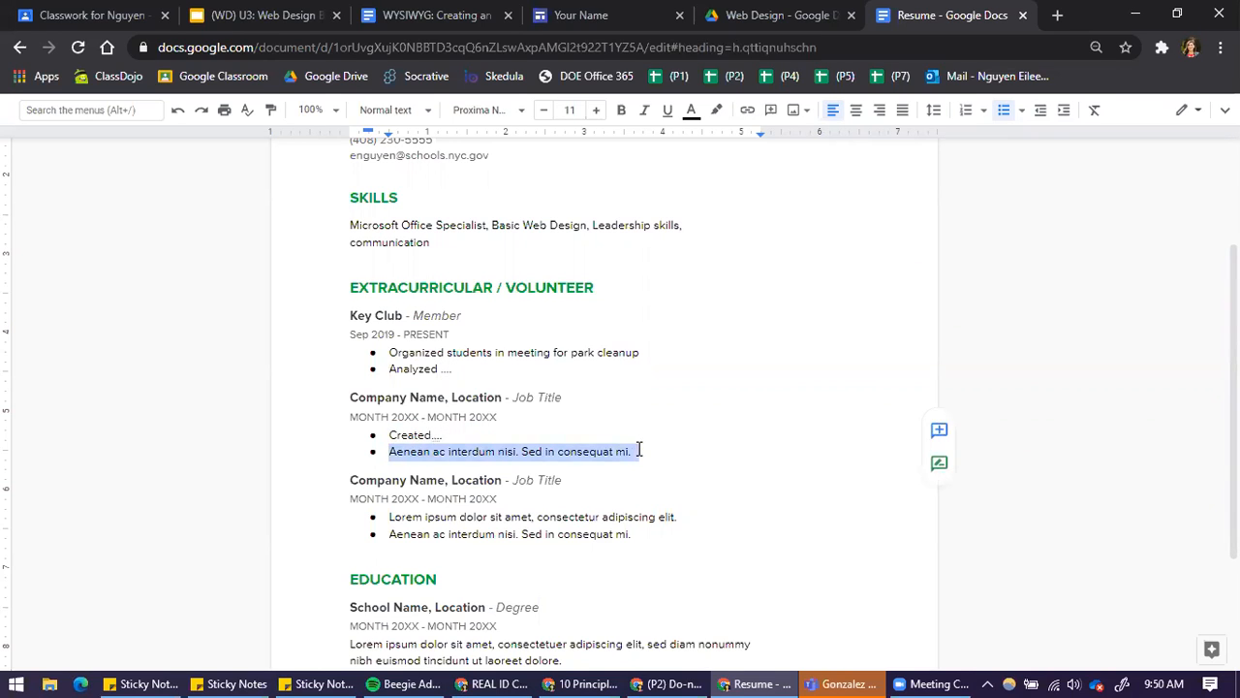
text(Funded....)
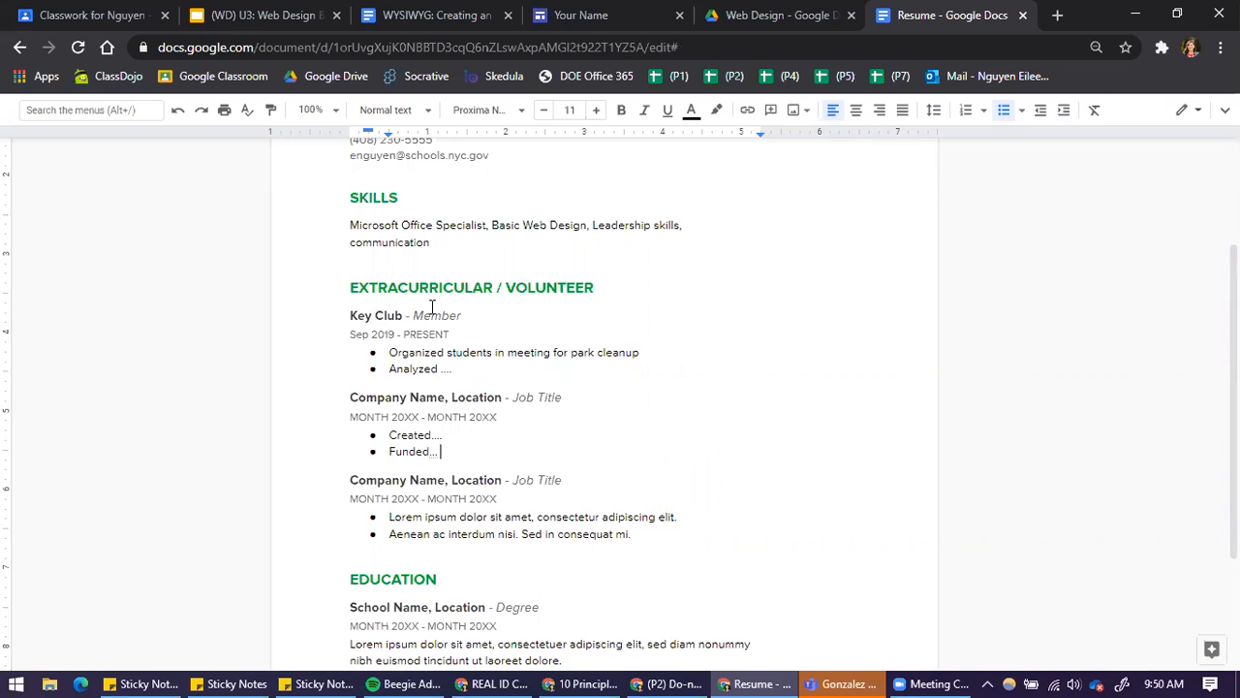
Replace the EDUCATION section's placeholder description with "Classes taken...."
scroll(407, 498, down, 2)
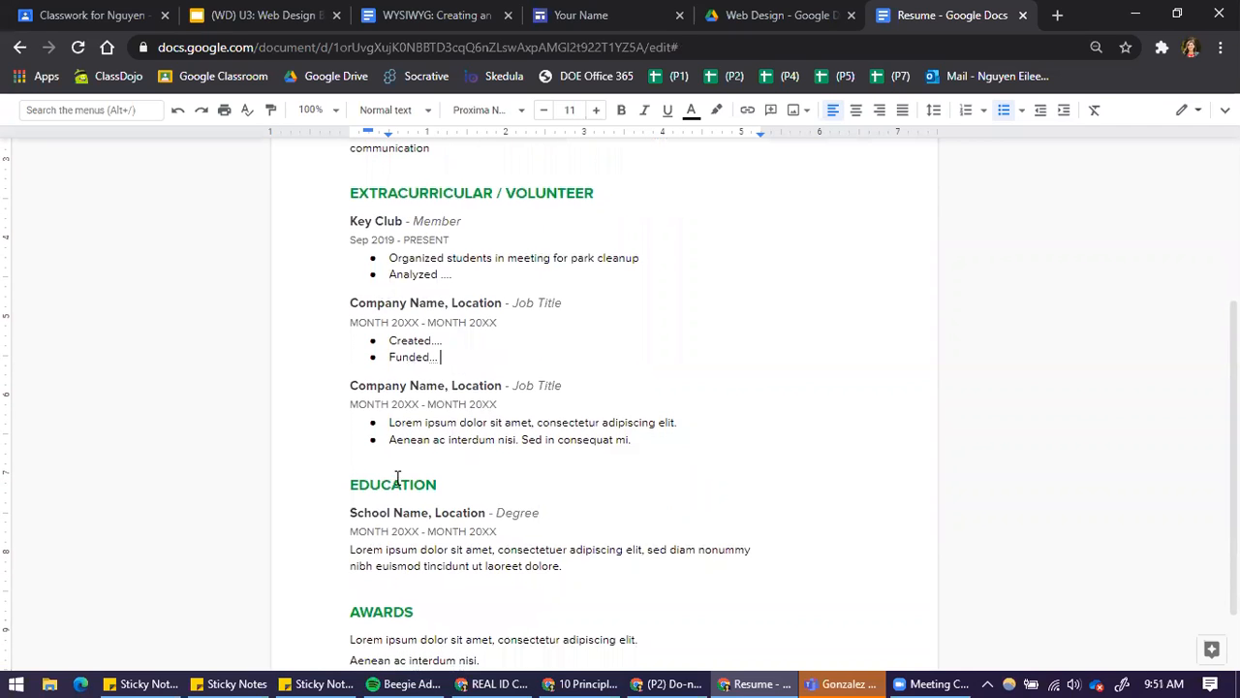
click(350, 461)
drag(423, 461, 587, 507)
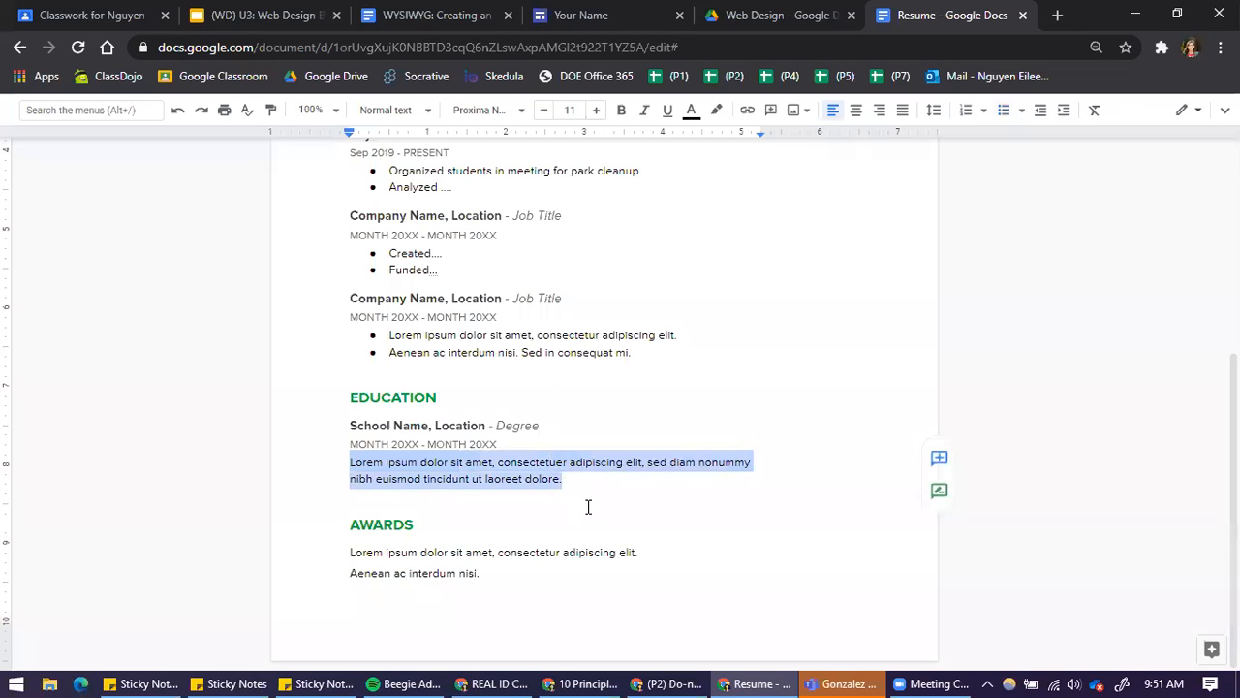
text(Classes )
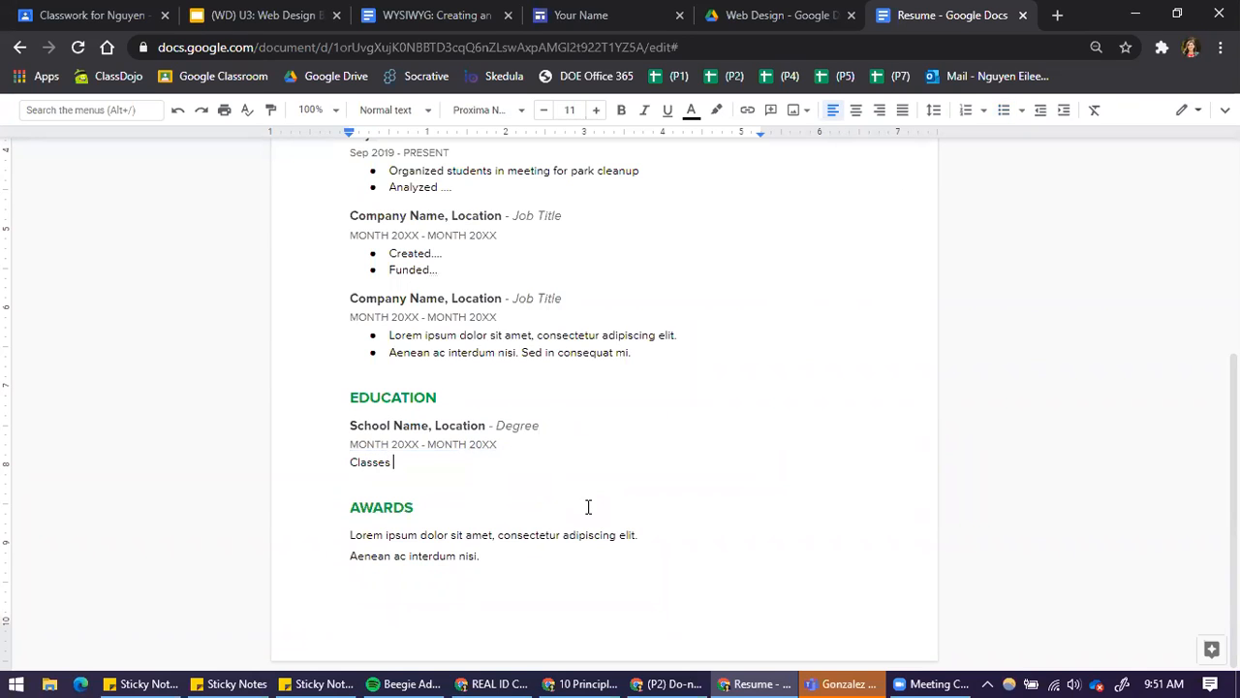
text(taken....)
drag(482, 556, 358, 545)
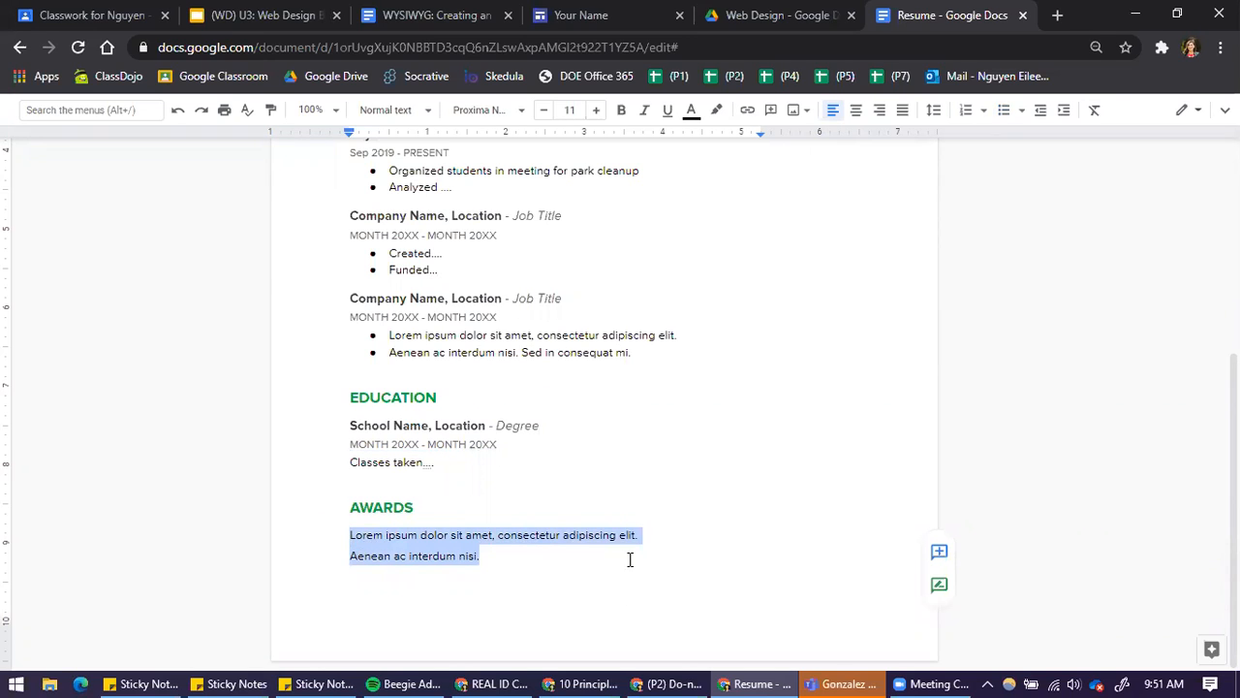
Bring back the hidden document menus and change the resume's link sharing to NYC Department of Education
scroll(582, 498, up, 4)
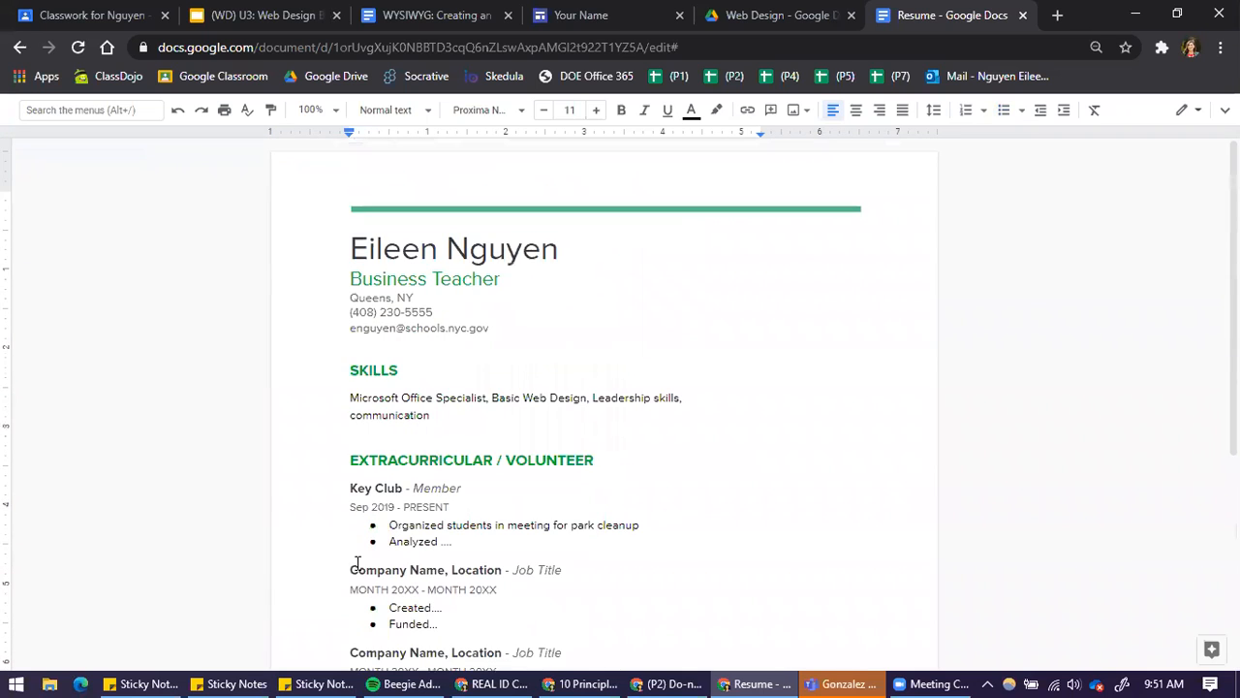
click(1224, 109)
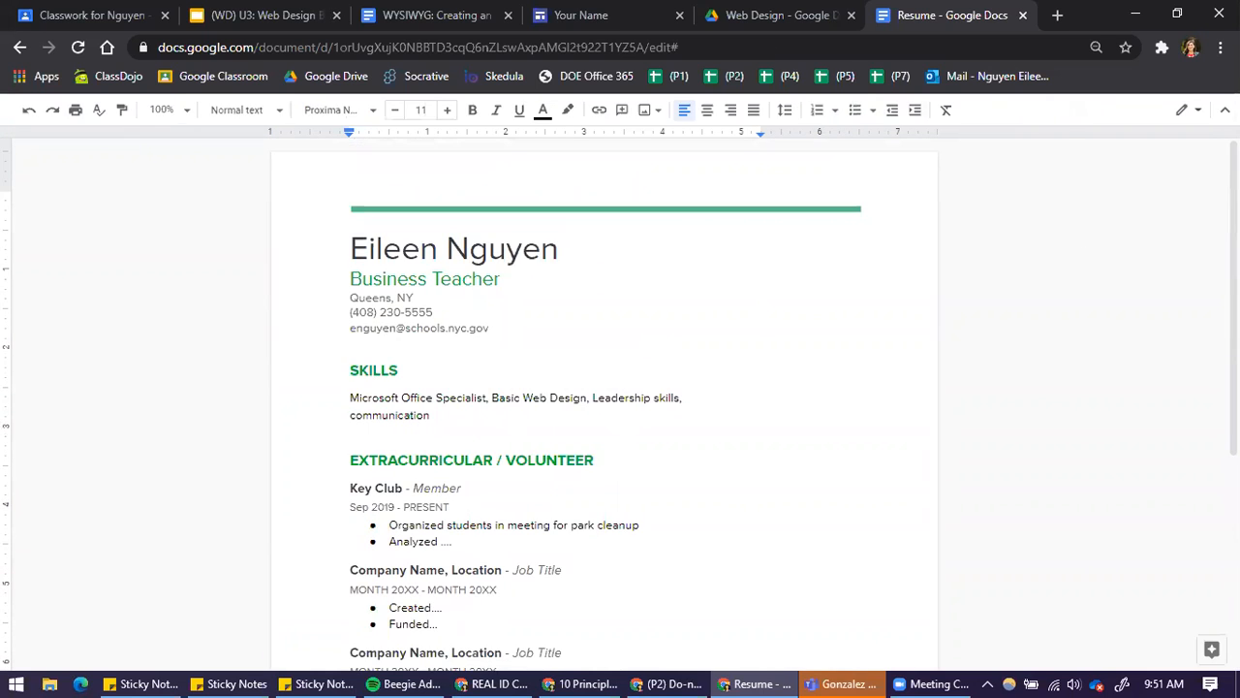
click(1225, 109)
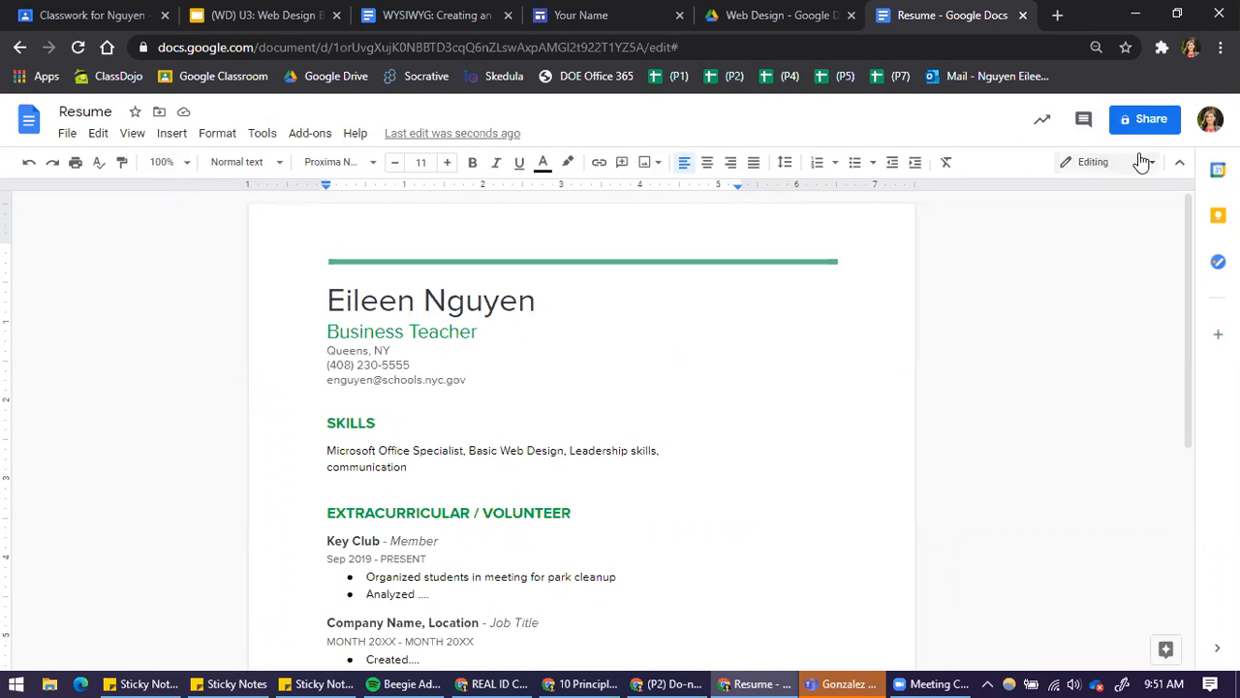
click(1149, 120)
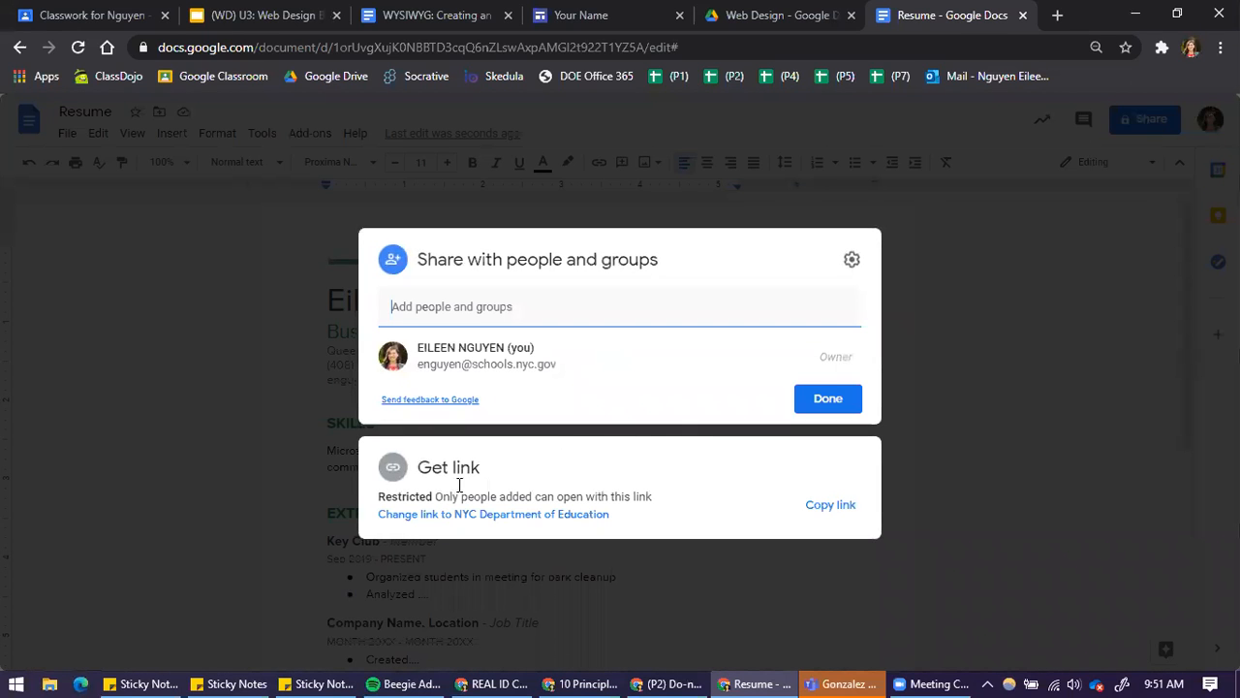
click(556, 514)
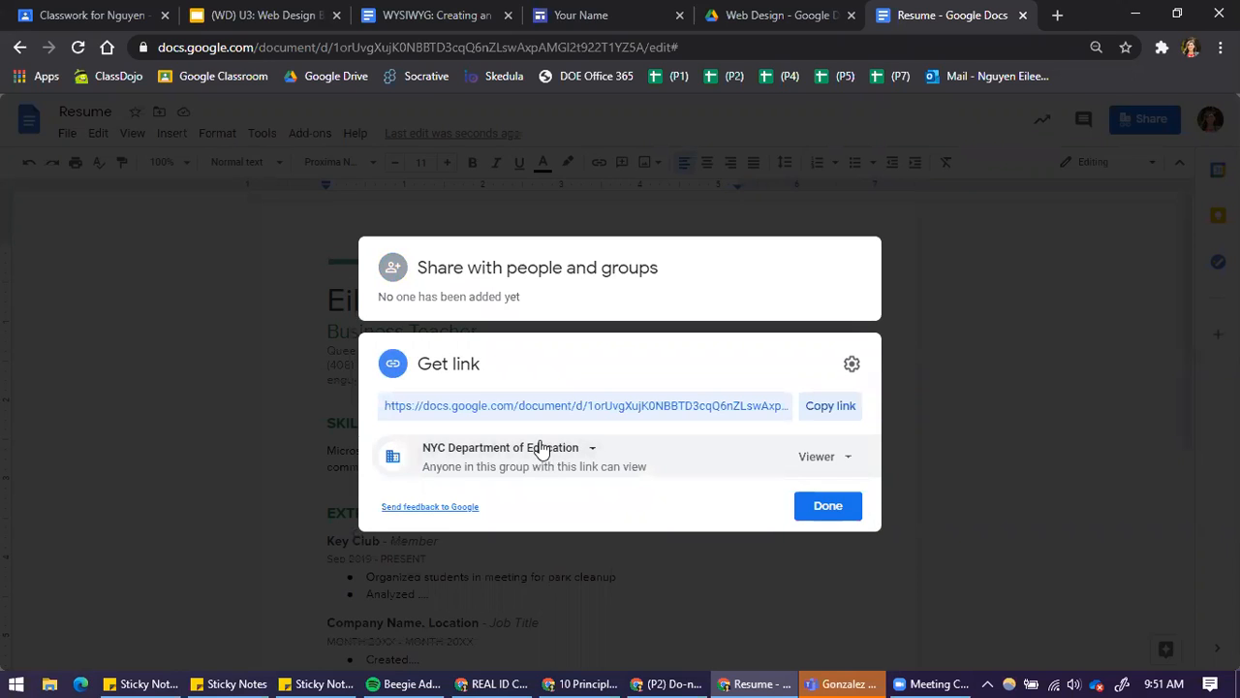
Try the Anyone with the link access option and return the link access to NYC Department of Education
click(569, 457)
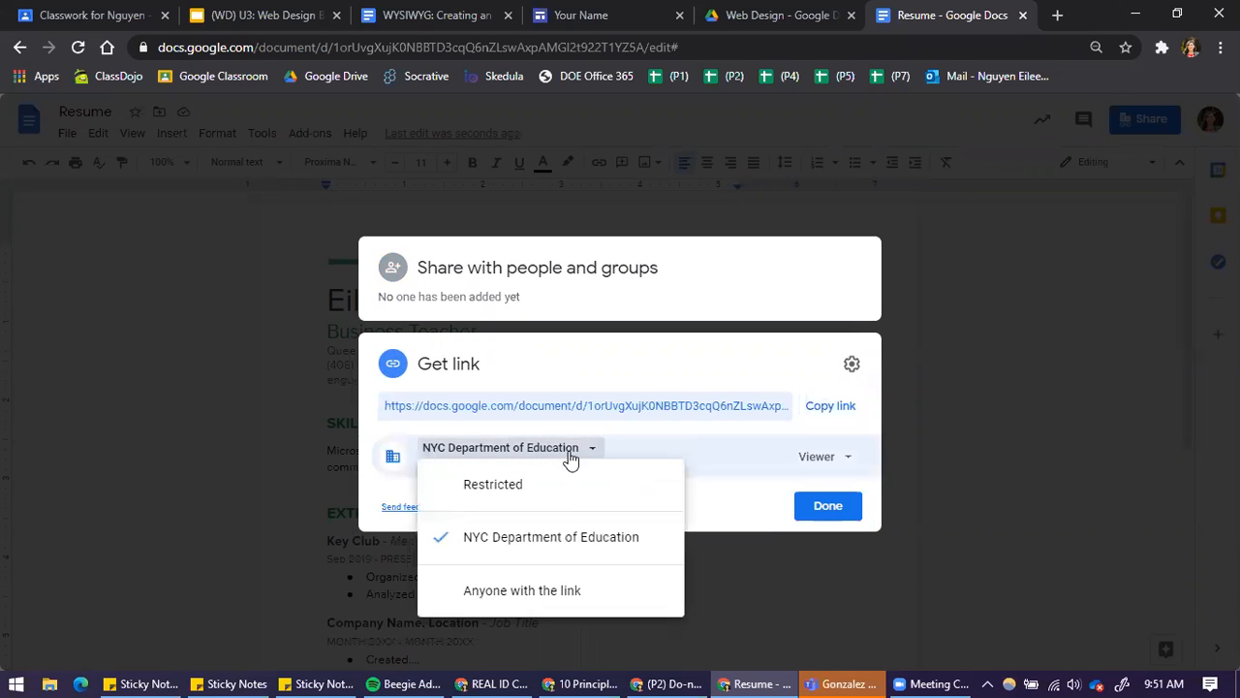
click(549, 594)
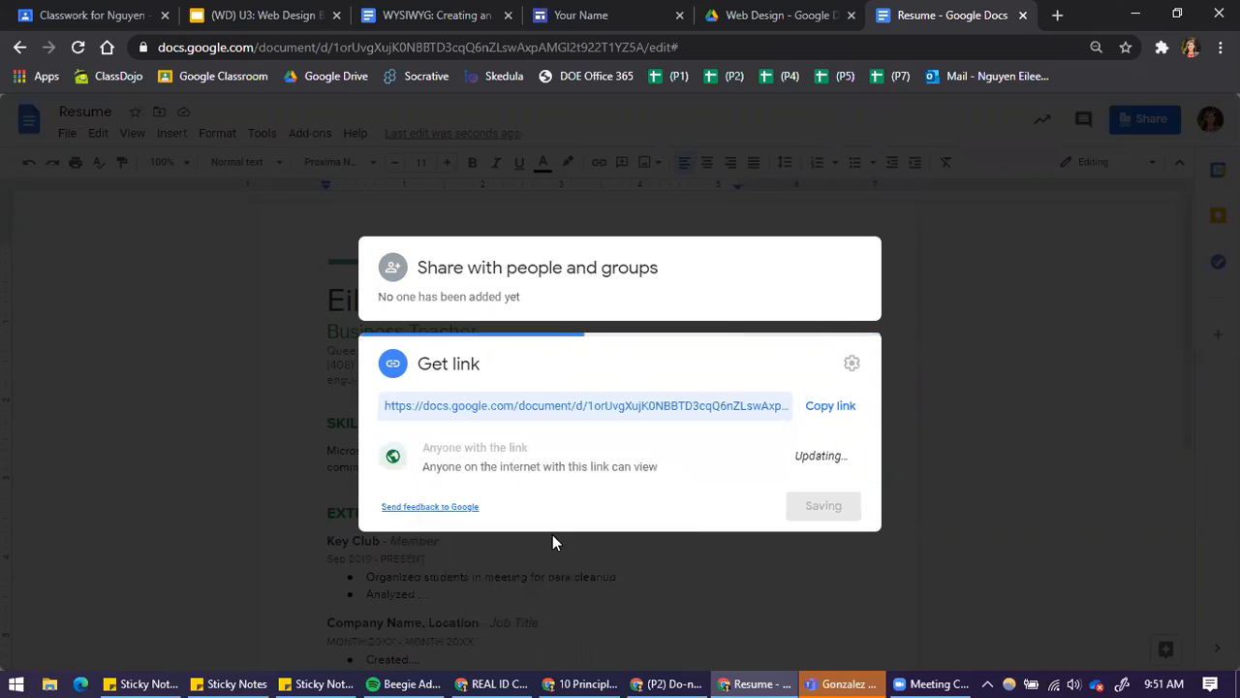
click(521, 450)
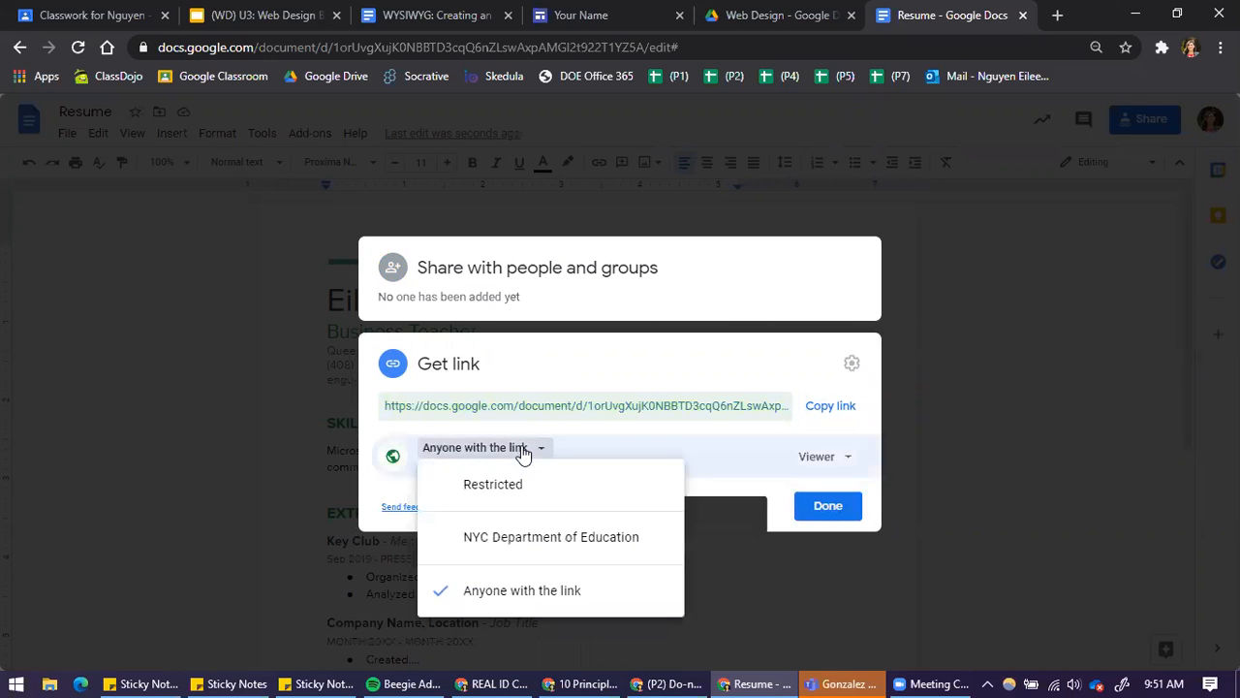
click(540, 538)
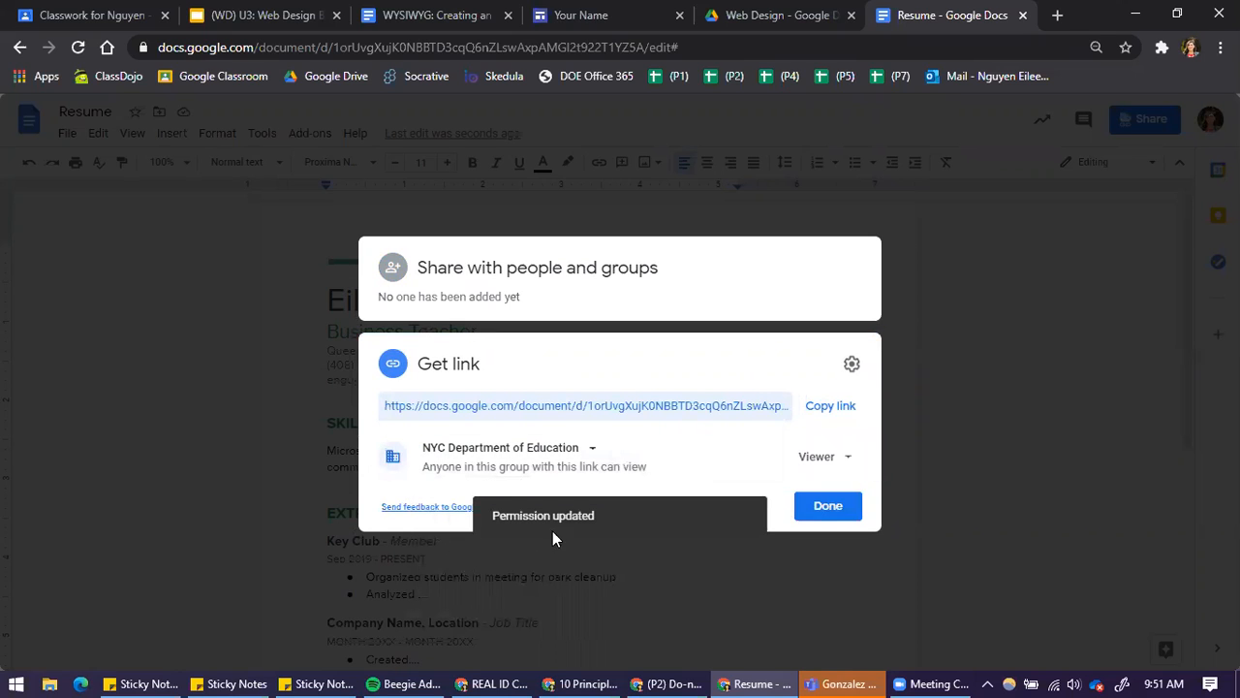
Copy the resume's sharing link with NYC Department of Education access and close the sharing dialog
click(564, 458)
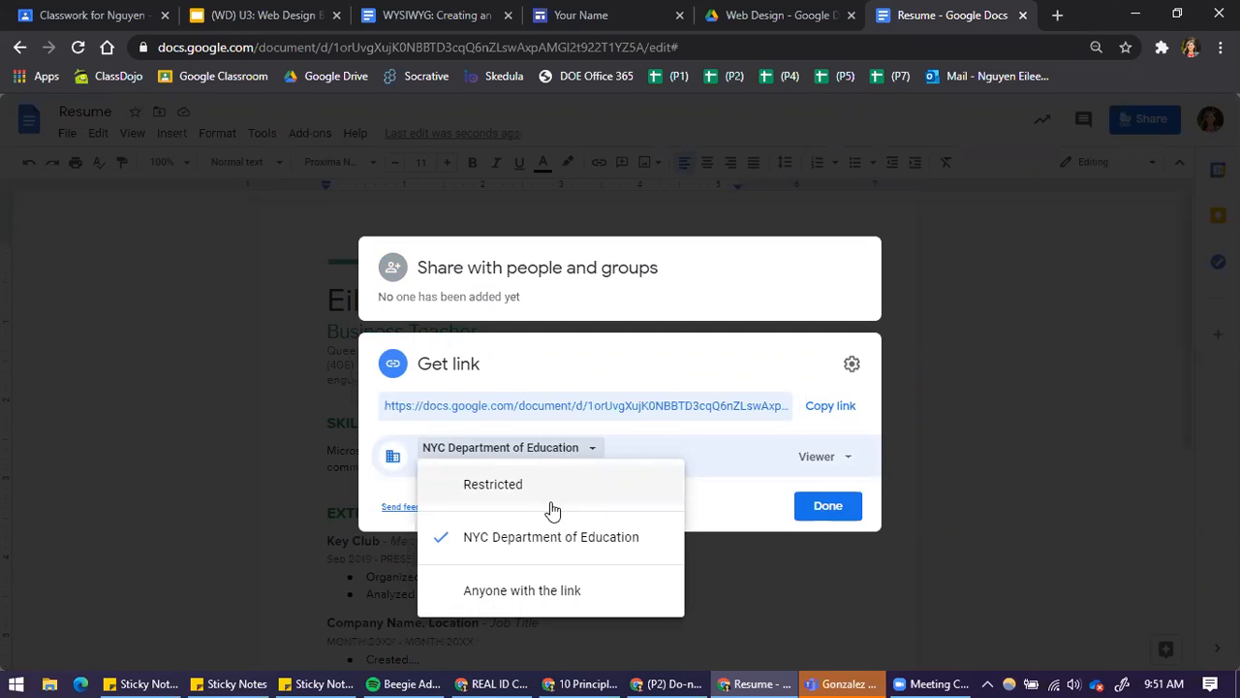
click(588, 448)
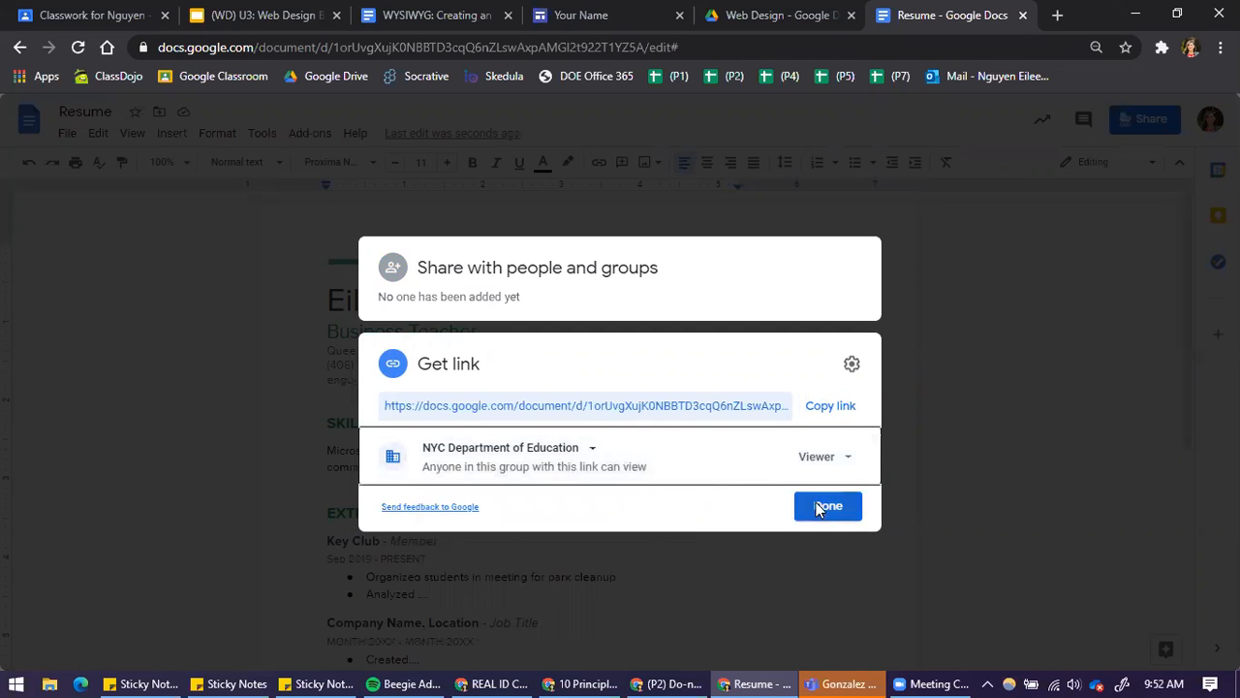
click(830, 406)
click(826, 508)
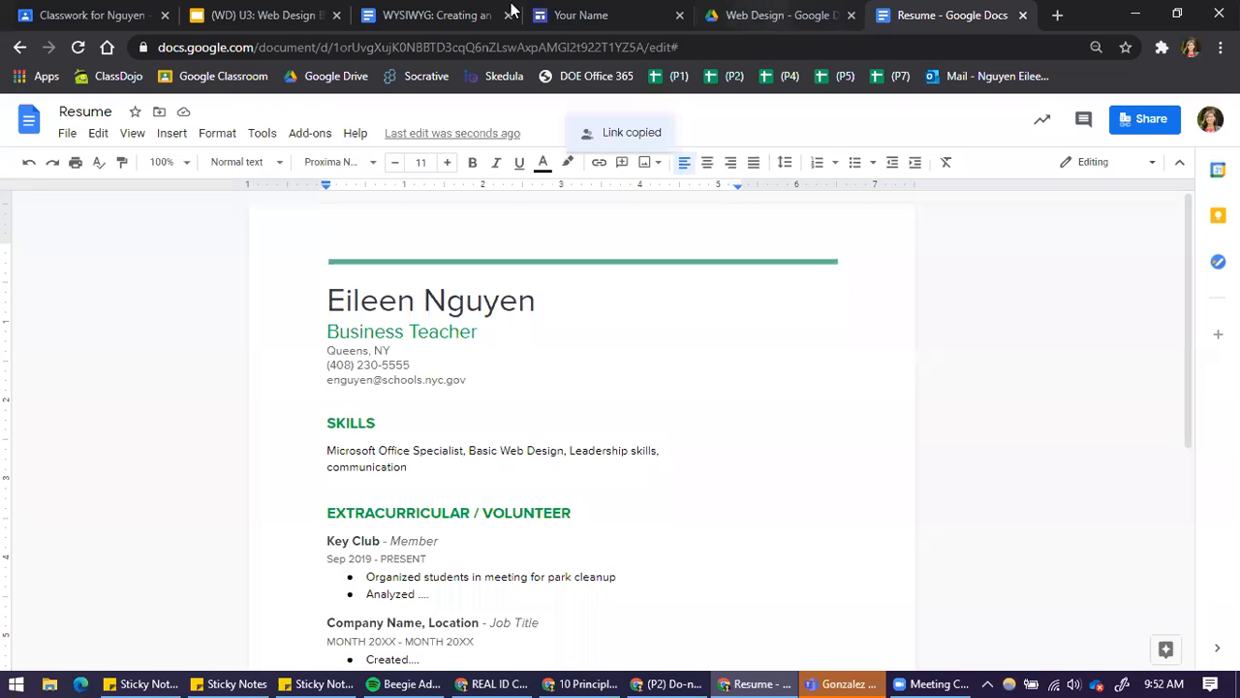
Switch to the Portfolio site's Resume page in Google Sites and open the Web Design folder in the Drive file picker
click(604, 12)
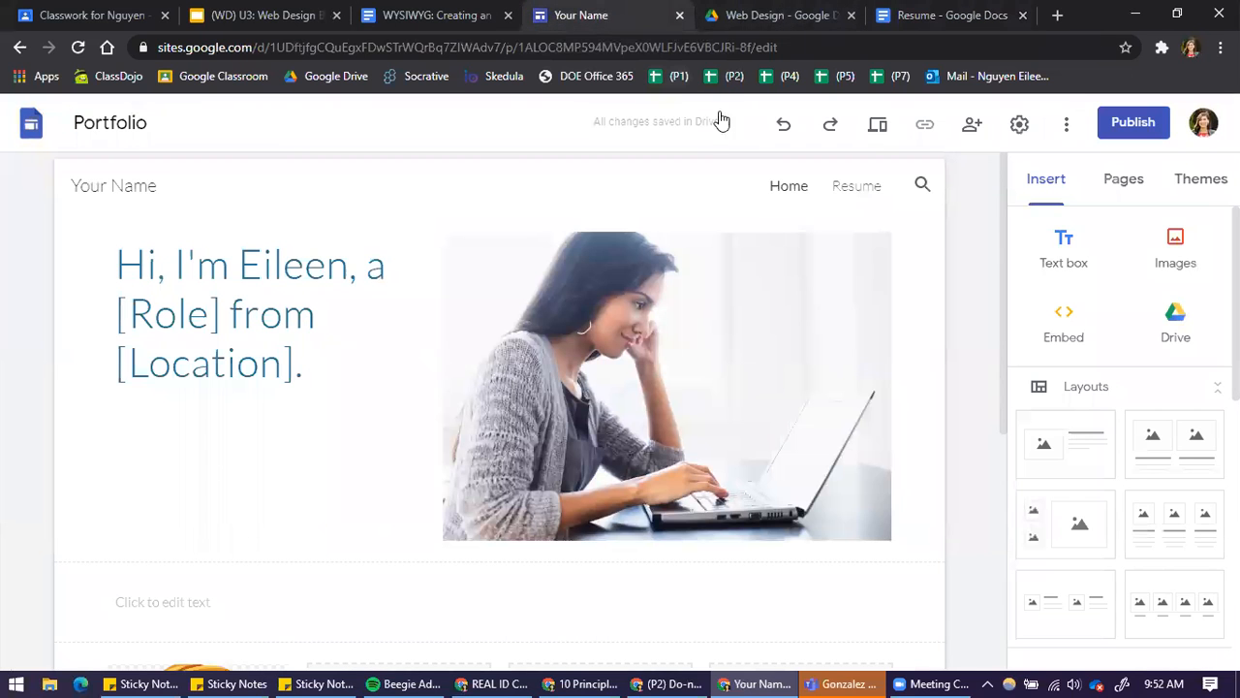
click(850, 196)
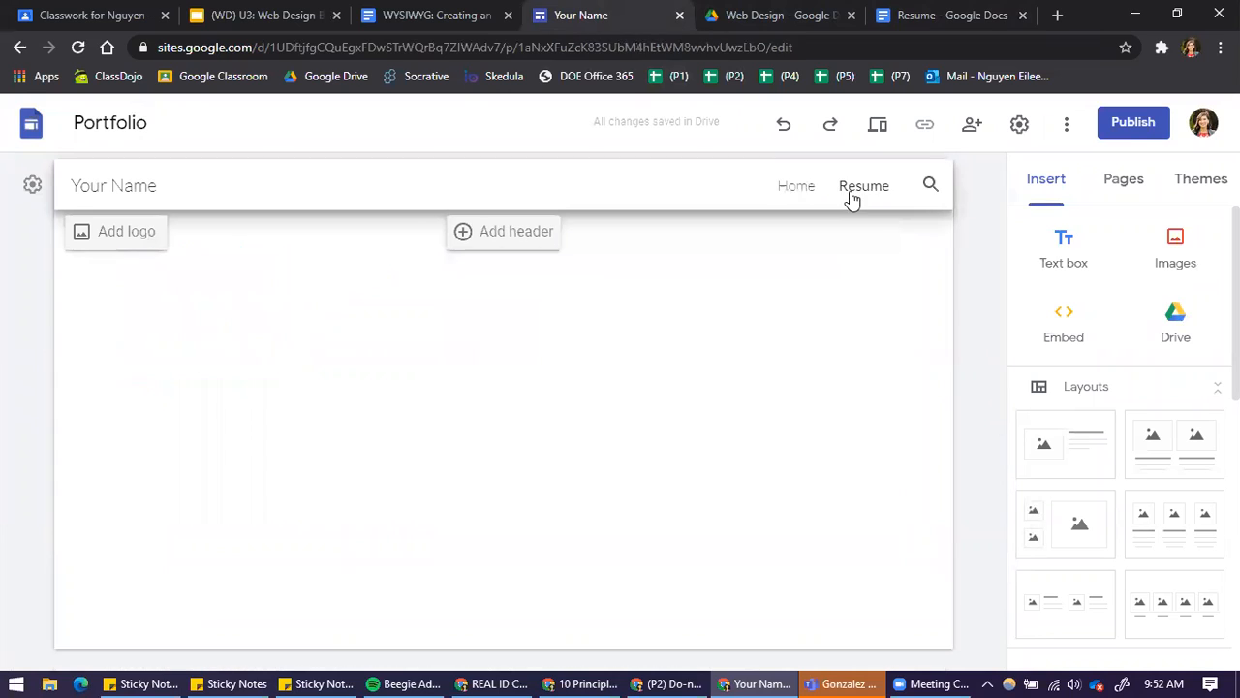
click(1175, 325)
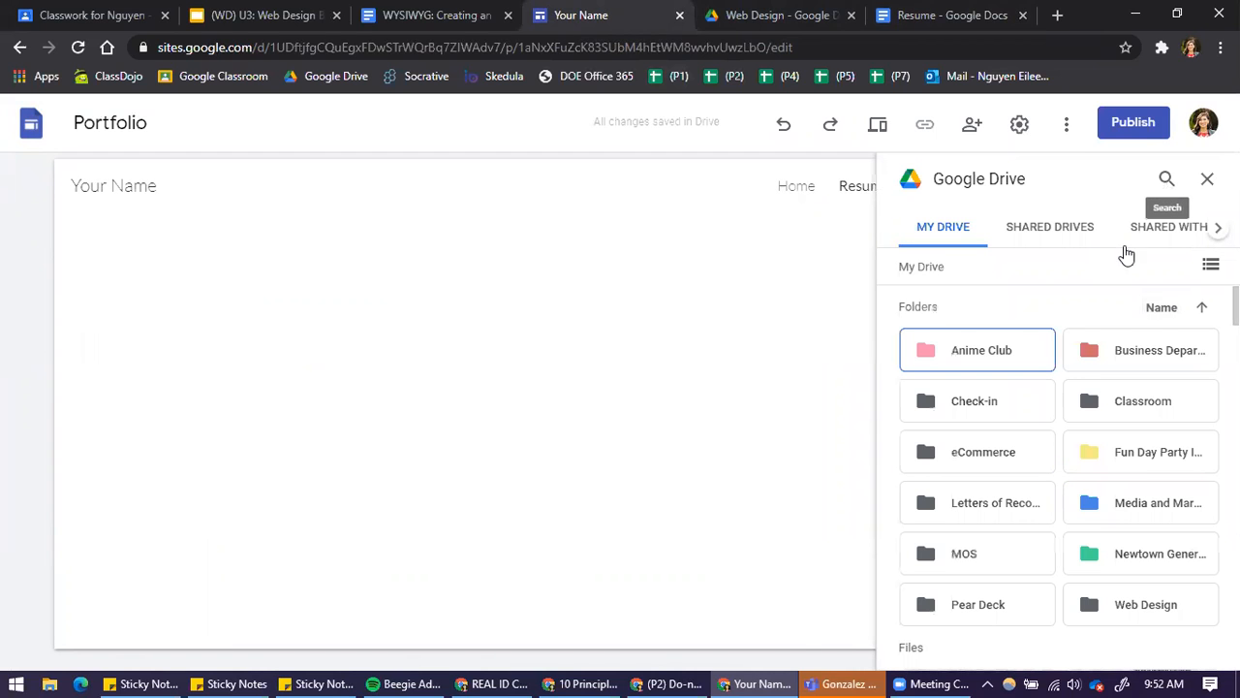
scroll(1126, 403, down, 1)
scroll(1130, 405, down, 3)
scroll(1134, 419, up, 1)
click(1135, 420)
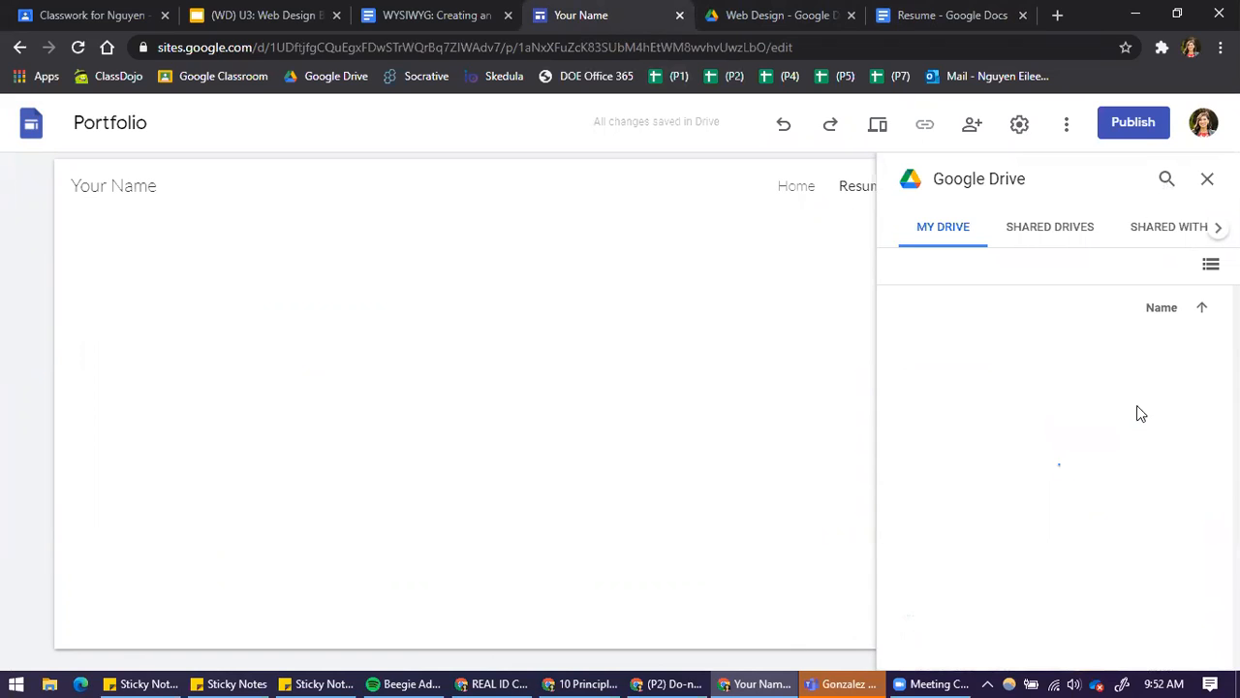
Search Drive for the resume using its copied link, and leave the file picker for the site's Home page
click(1164, 178)
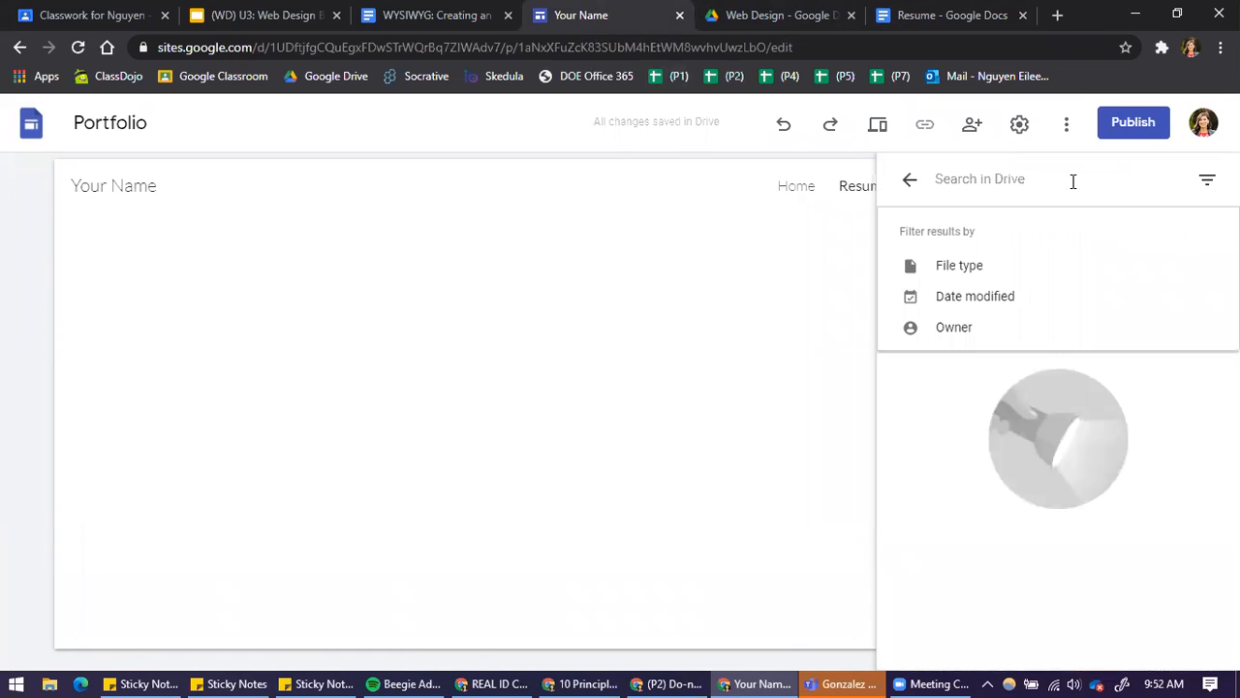
key(ctrl+v)
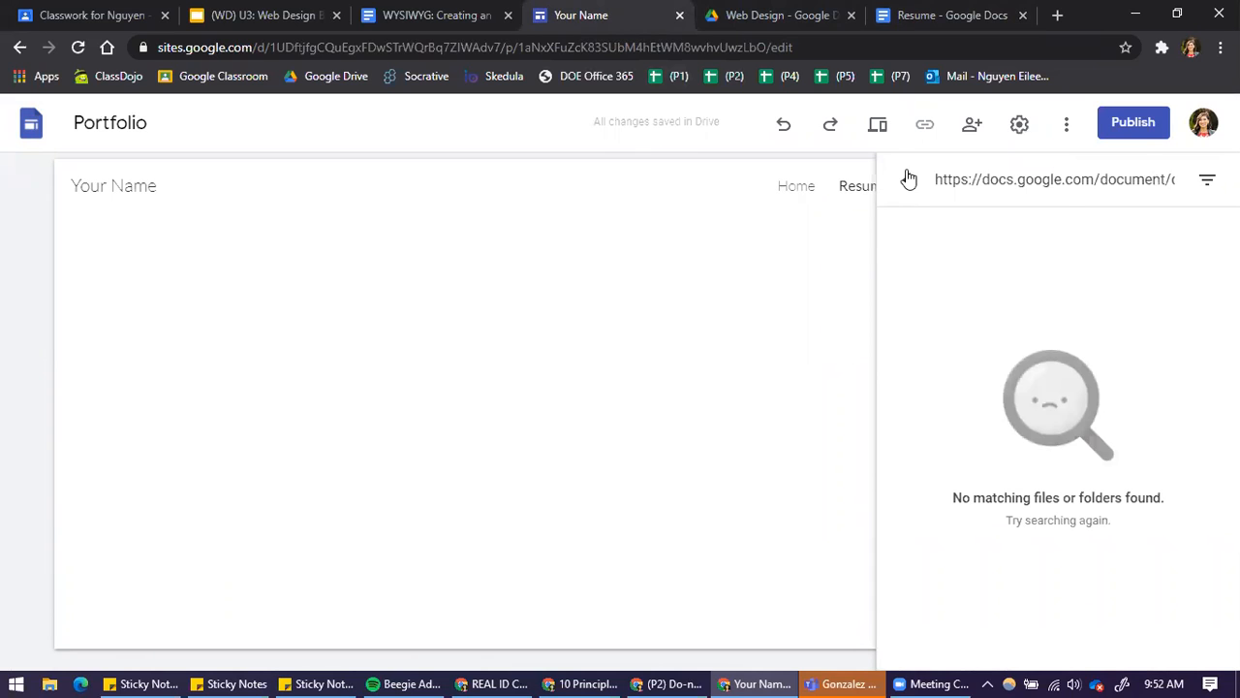
click(909, 179)
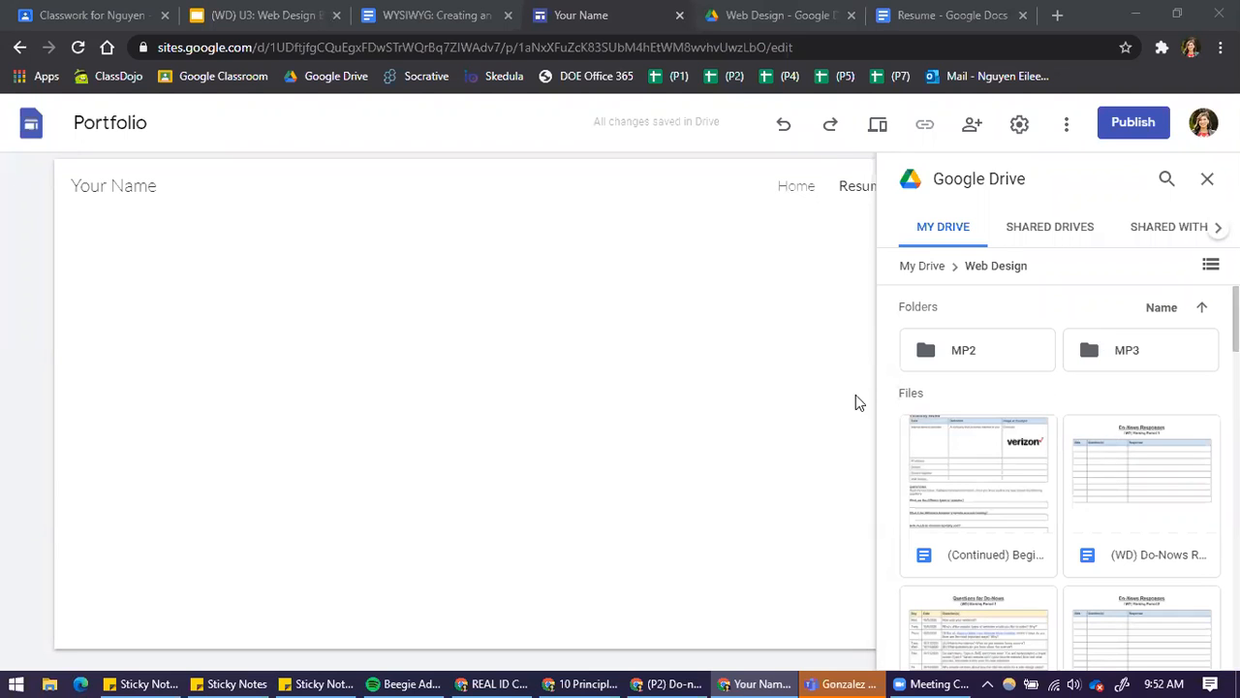
click(1208, 180)
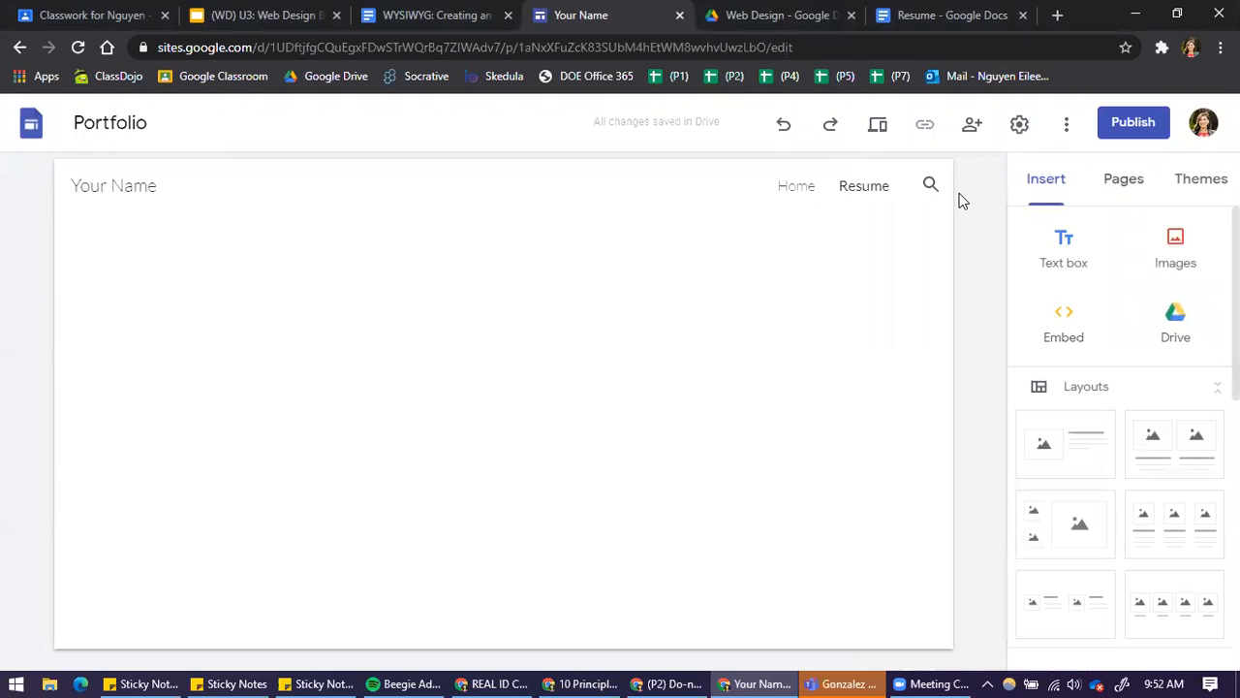
click(795, 186)
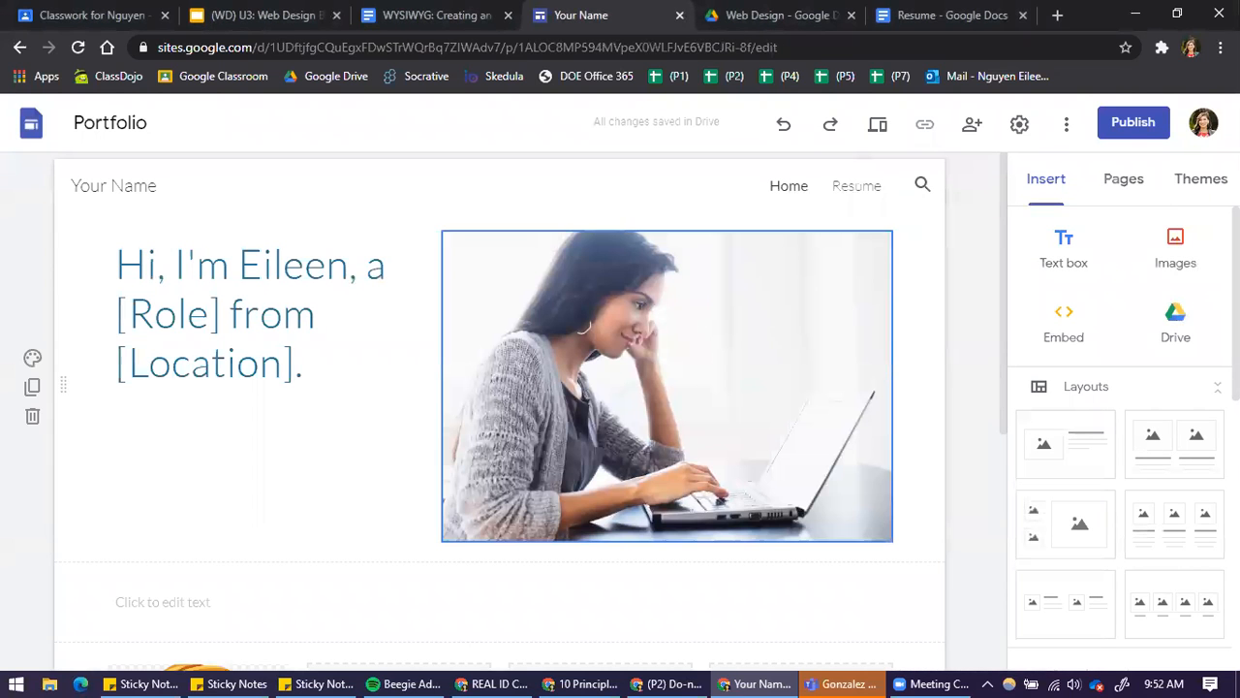